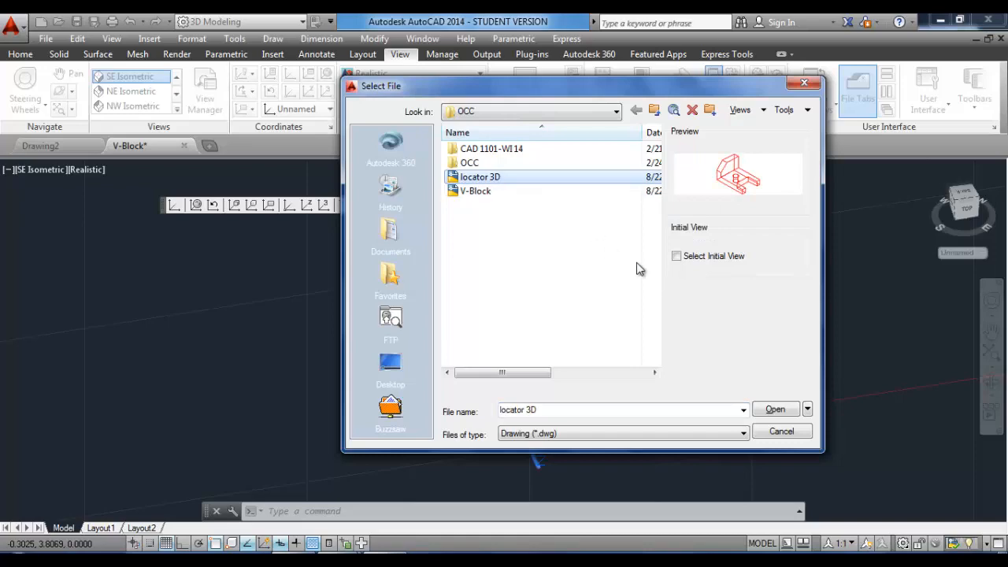
# Open the locator 3D drawing.
pyautogui.click(775, 410)
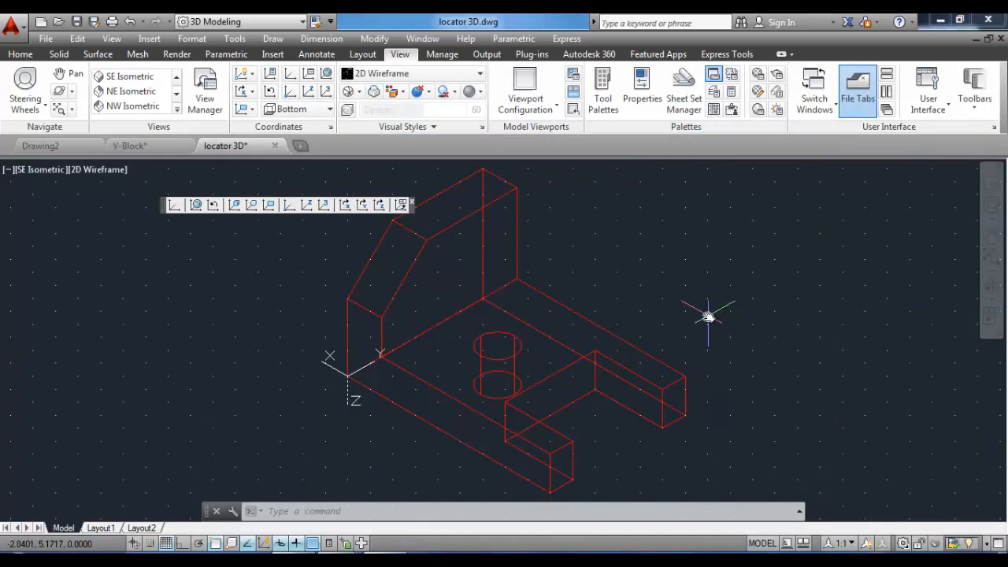
# Create a new layer named Construction in the Layer Properties Manager.
pyautogui.click(21, 55)
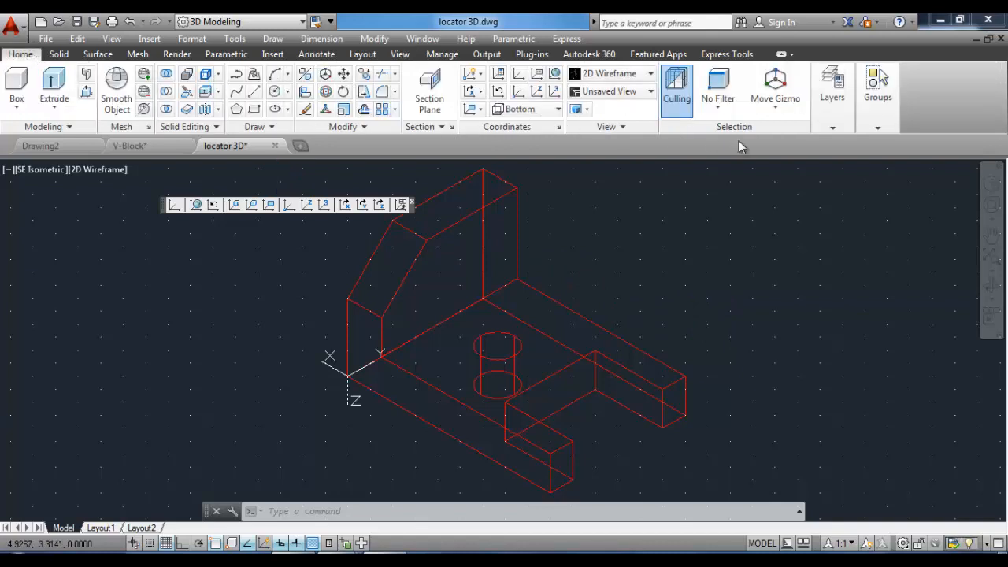
pyautogui.click(832, 127)
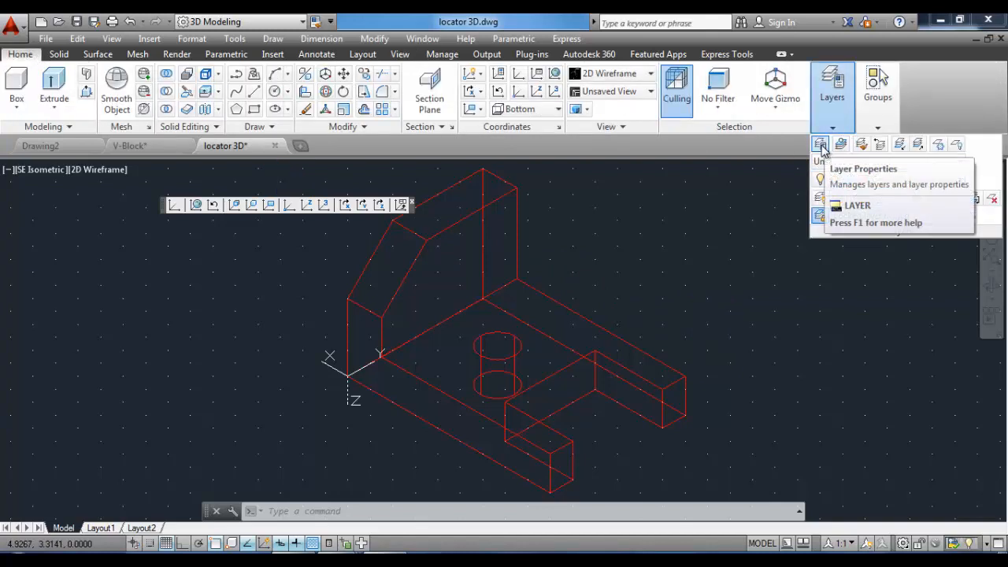
pyautogui.click(820, 145)
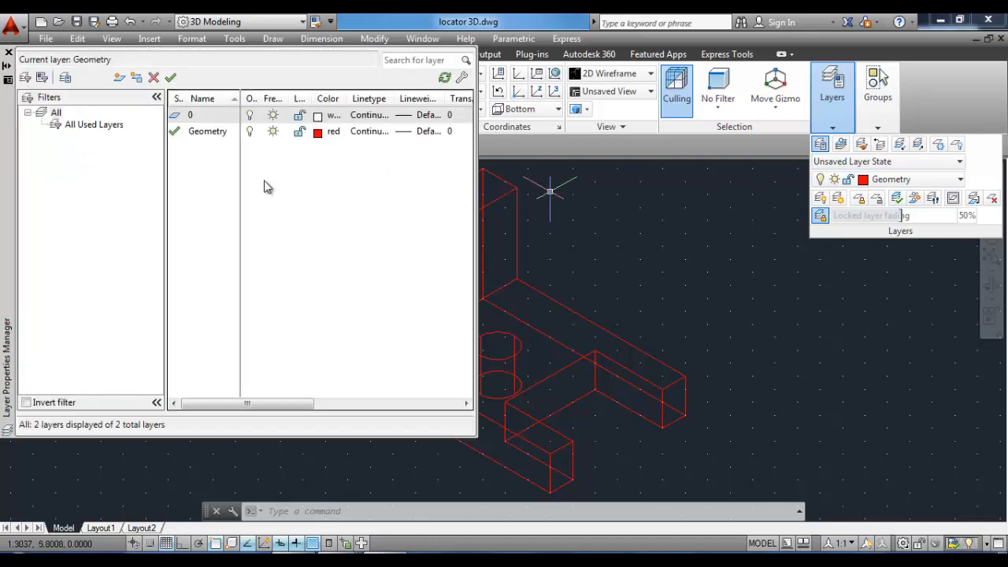
pyautogui.click(120, 81)
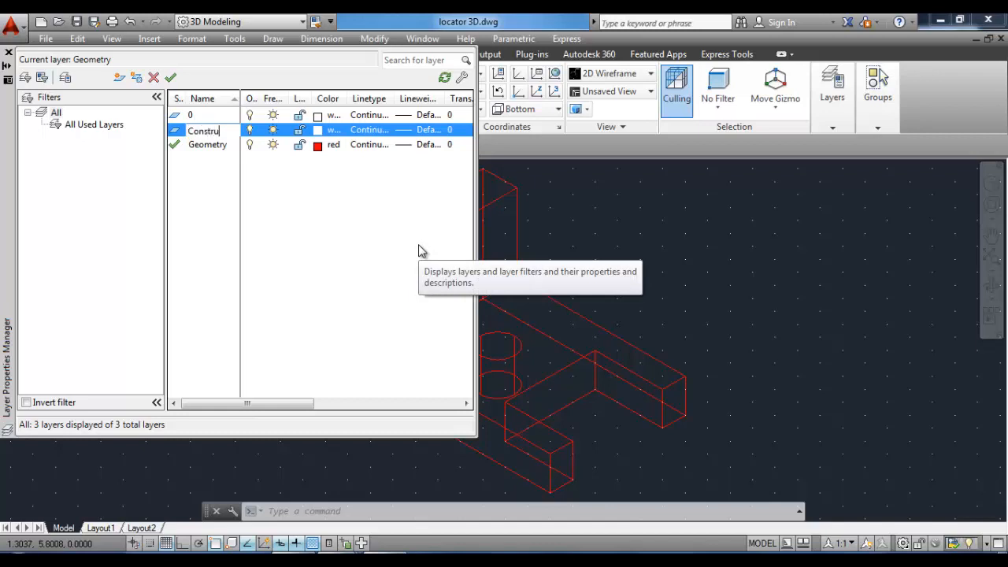
# Add another new layer named Wireframe.
pyautogui.click(120, 77)
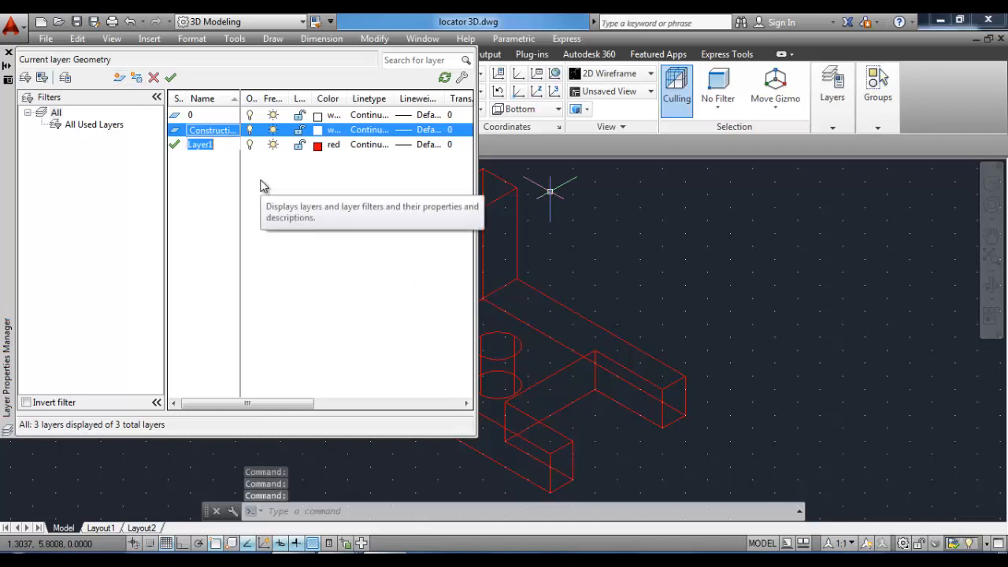
pyautogui.write('Wireframe')
# Add another new layer named Surface.
pyautogui.click(119, 77)
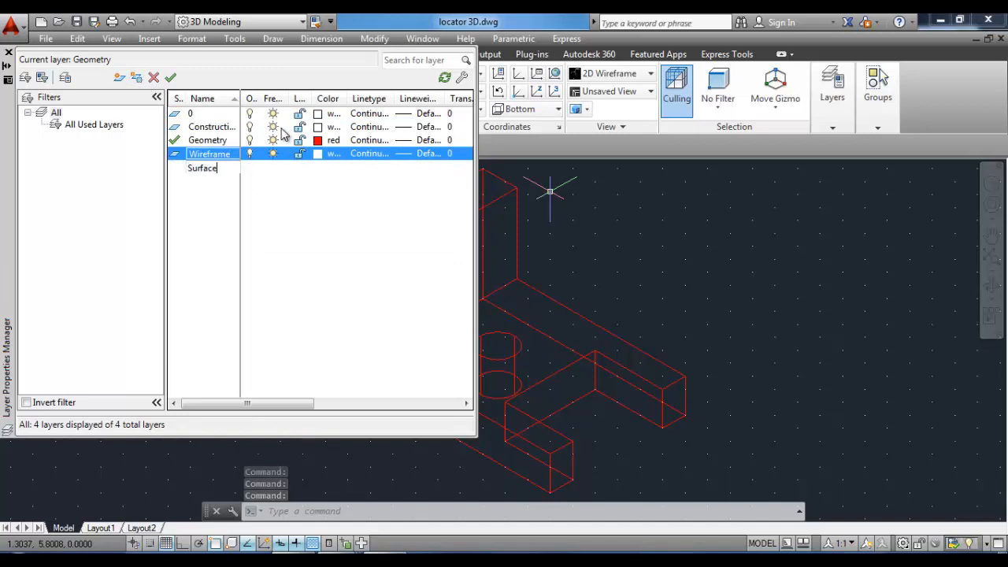
pyautogui.press('Return')
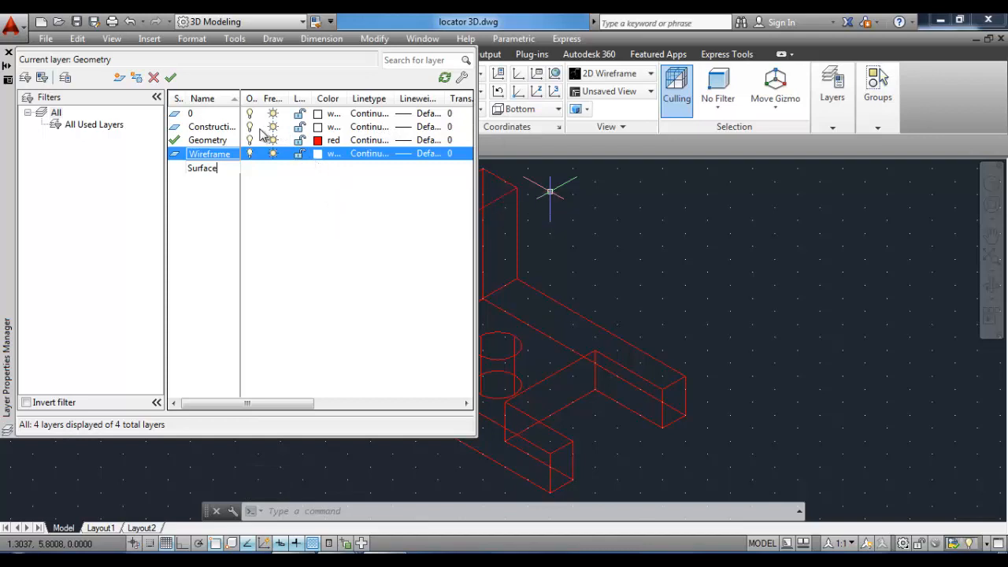
pyautogui.moveTo(236, 99); pyautogui.dragTo(260, 99)
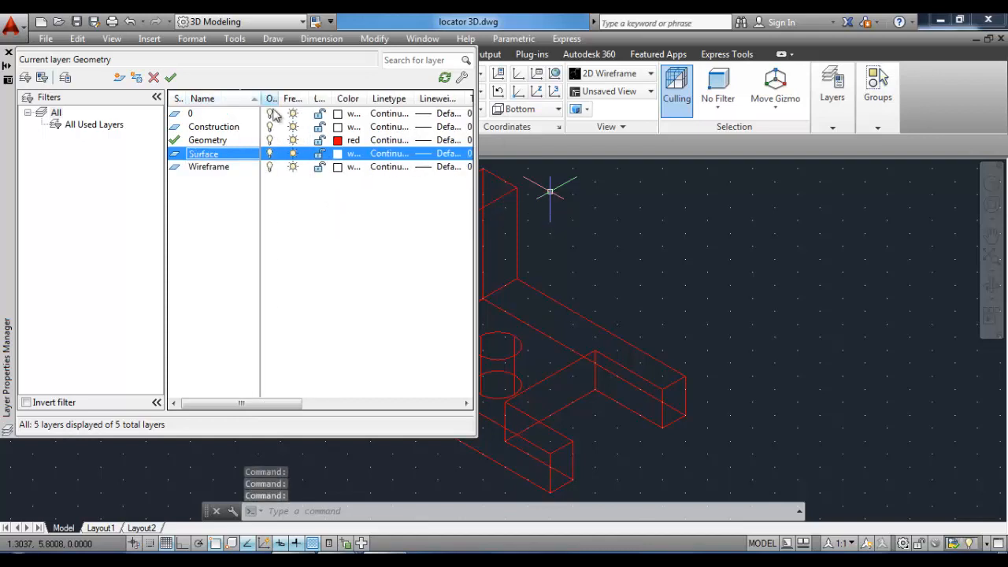
# Set the Surface layer's colour to cyan (index colour 4).
pyautogui.click(339, 153)
pyautogui.click(428, 321)
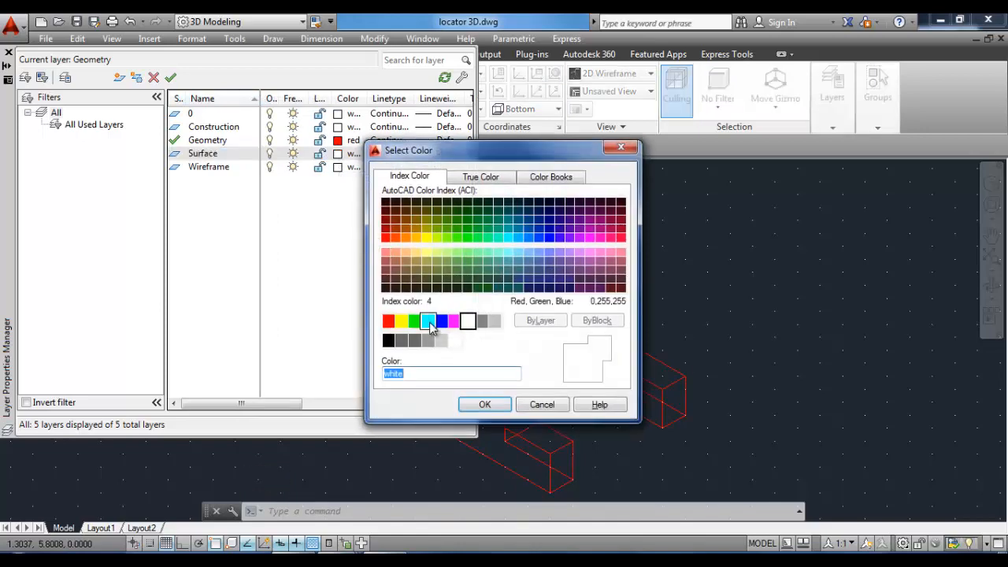
pyautogui.click(480, 404)
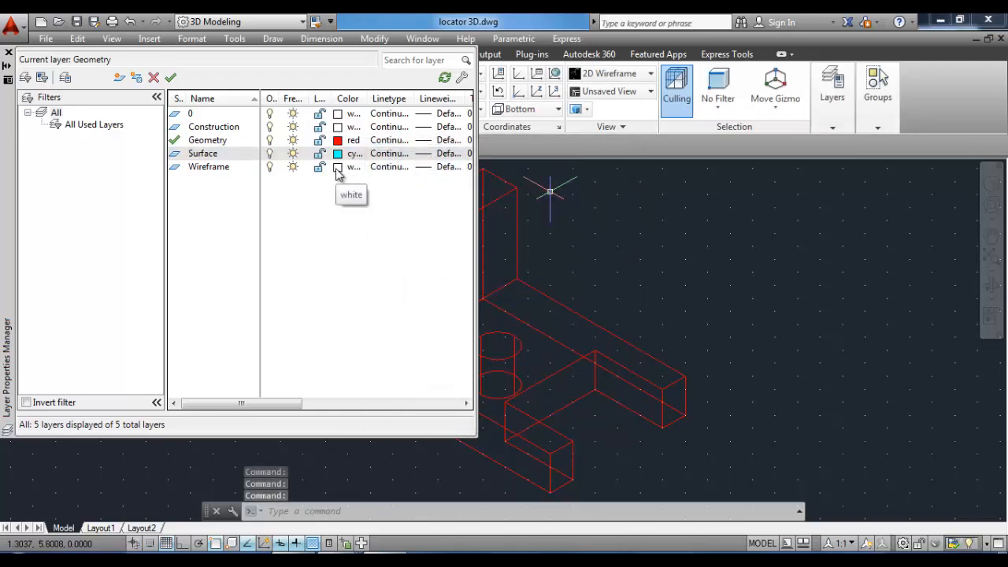
# Set the Wireframe layer's colour to blue (index colour 5).
pyautogui.click(338, 168)
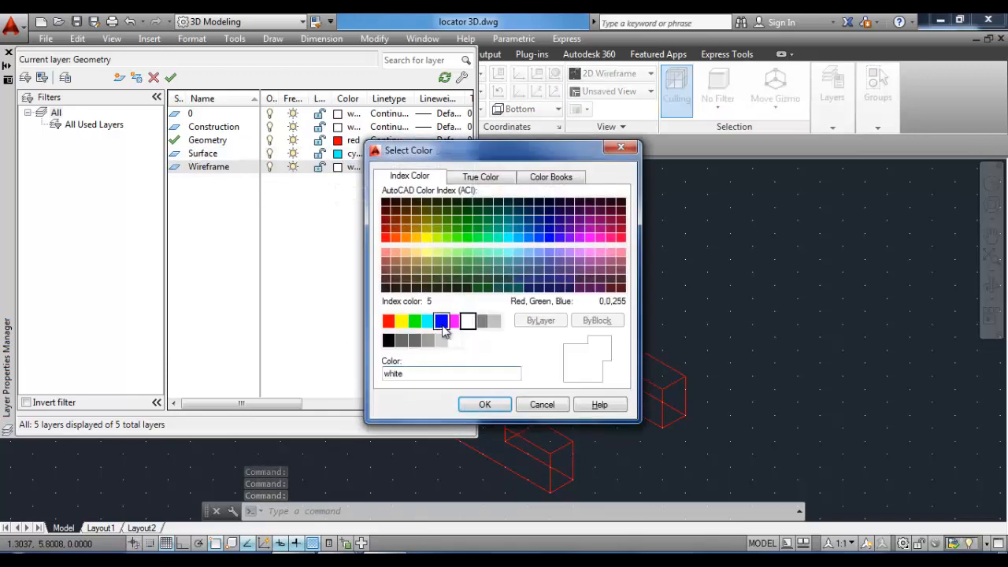
pyautogui.click(442, 324)
pyautogui.click(484, 404)
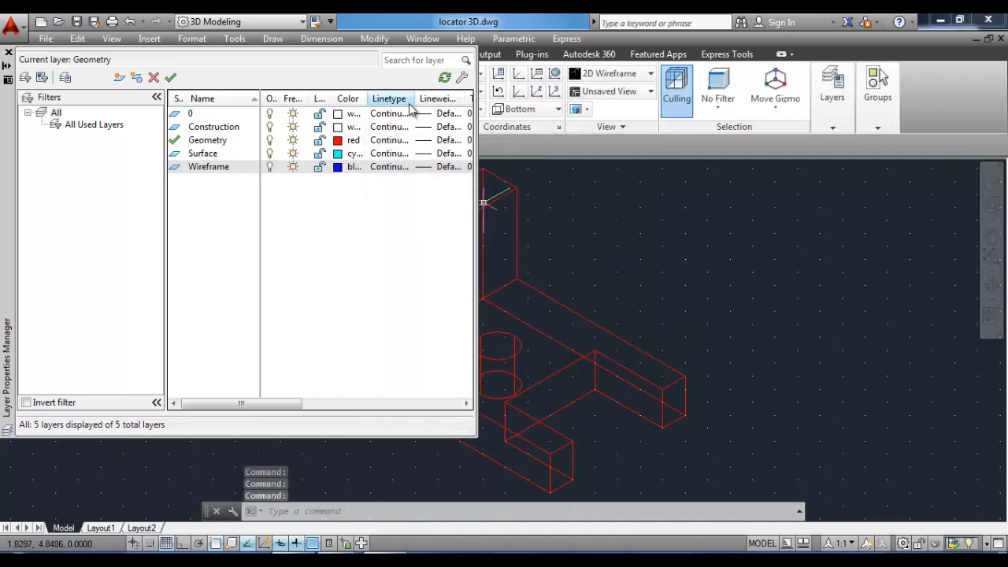
# Set the Wireframe layer's lineweight to 0.30 mm and close the layer manager.
pyautogui.click(444, 167)
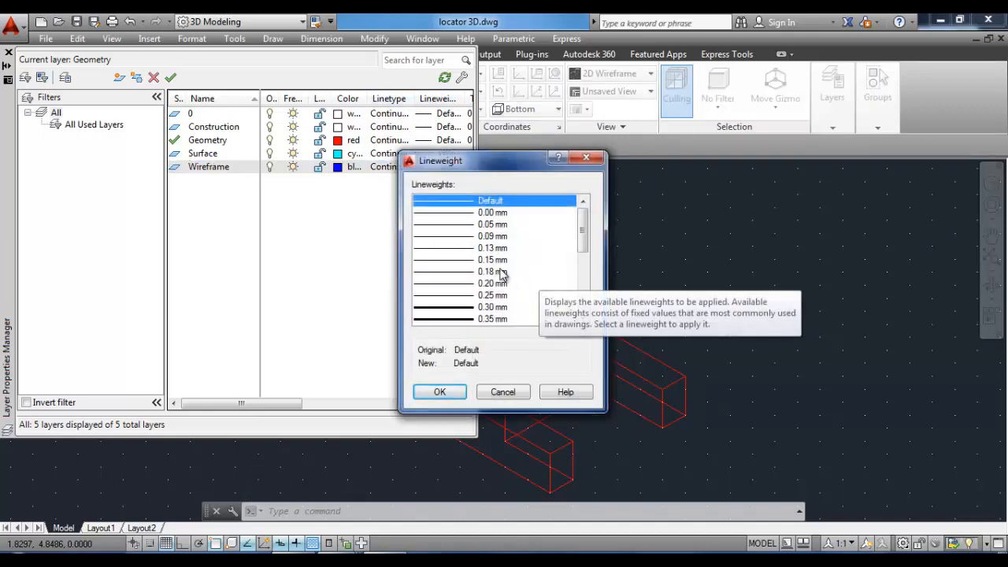
pyautogui.click(494, 307)
pyautogui.click(445, 392)
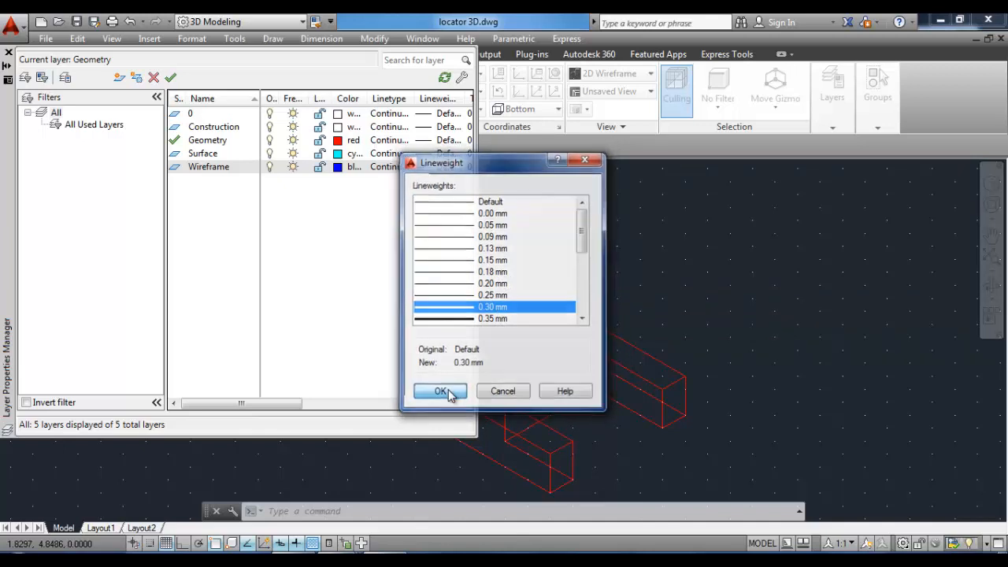
pyautogui.click(8, 53)
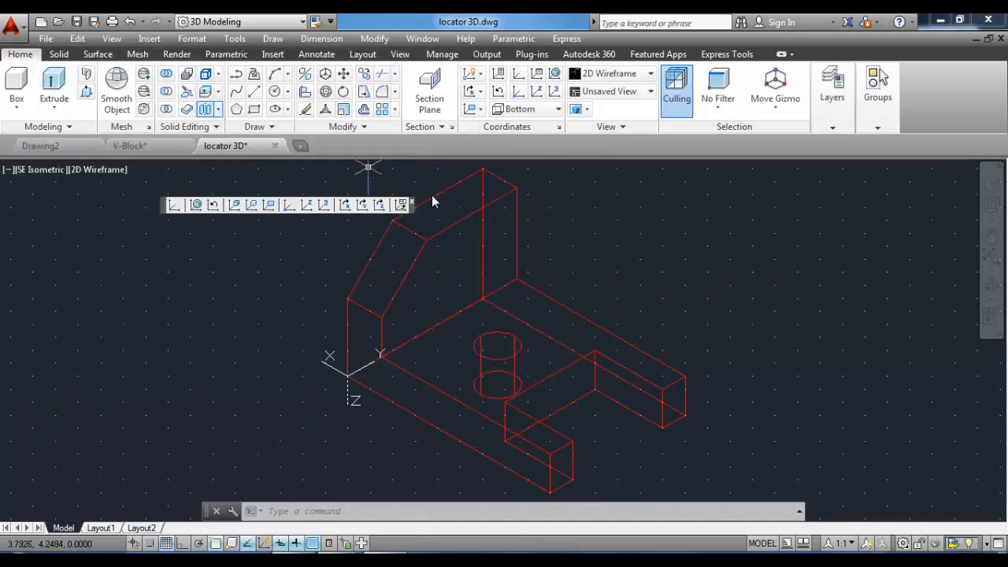
# Move all of the locator's geometry onto the Wireframe layer and clear the selection.
pyautogui.scroll(-3, 432, 197)
pyautogui.click(598, 368)
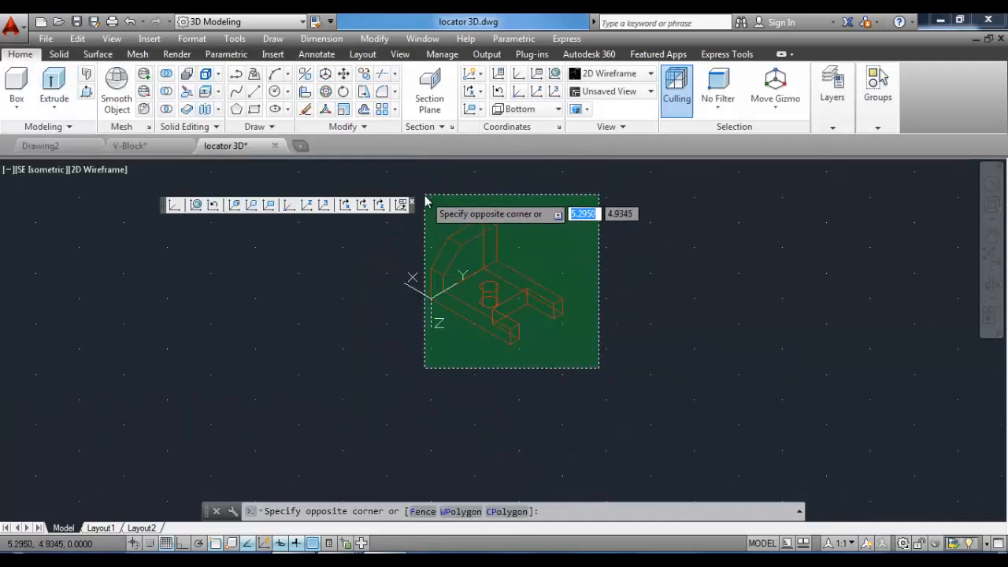
pyautogui.click(427, 200)
pyautogui.click(834, 125)
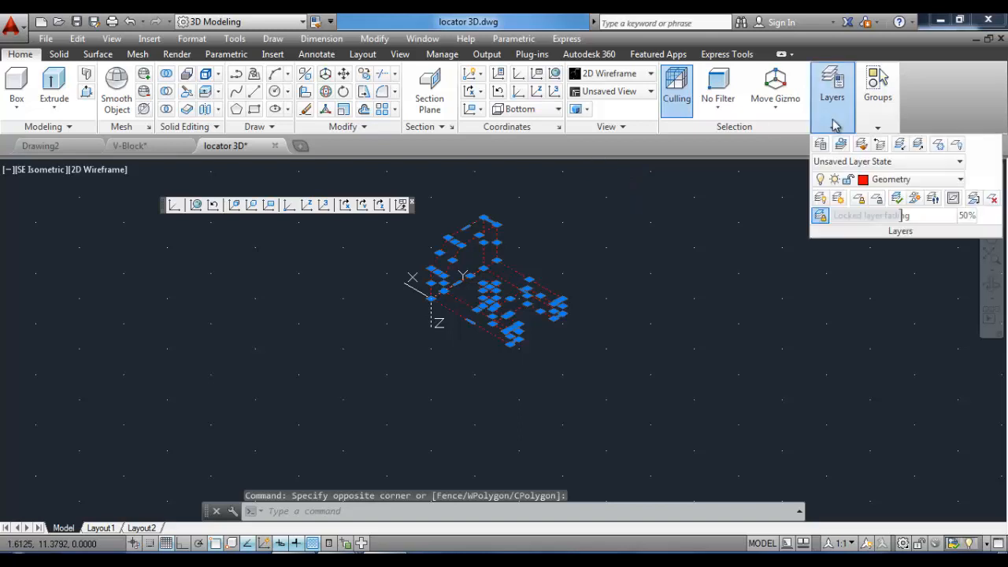
pyautogui.click(960, 179)
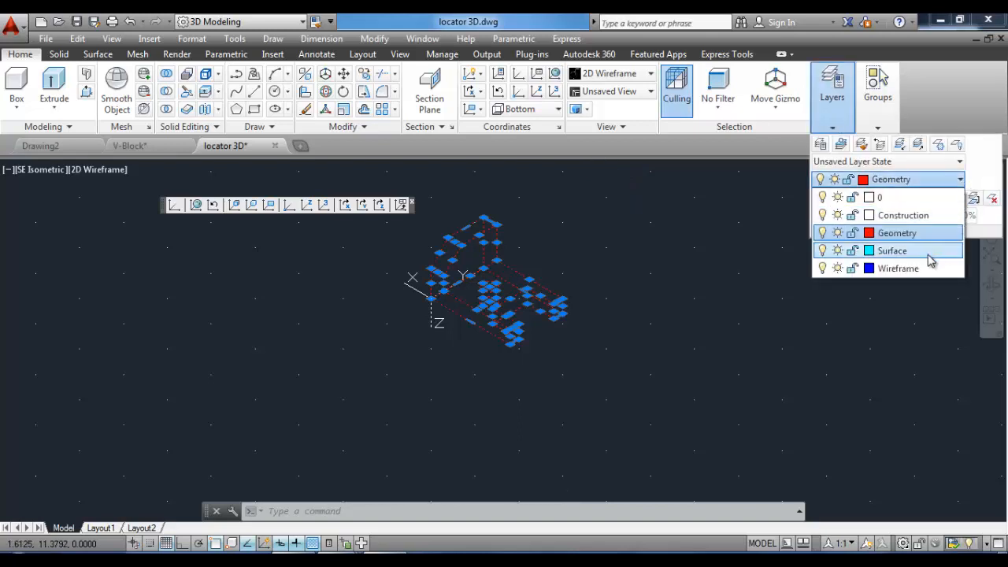
pyautogui.click(905, 269)
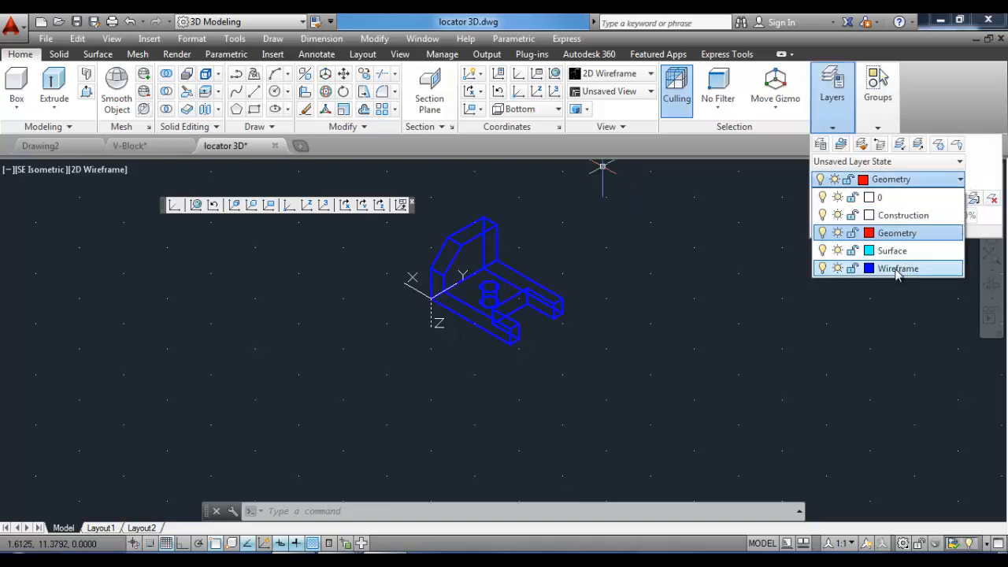
pyautogui.click(598, 232)
pyautogui.press('Escape')
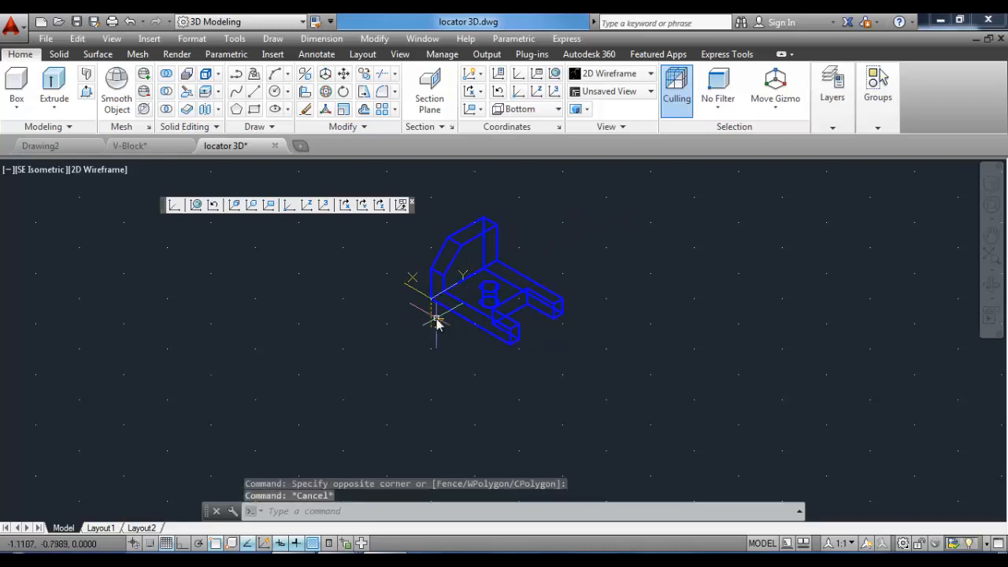
# Set the current UCS to World.
pyautogui.click(197, 205)
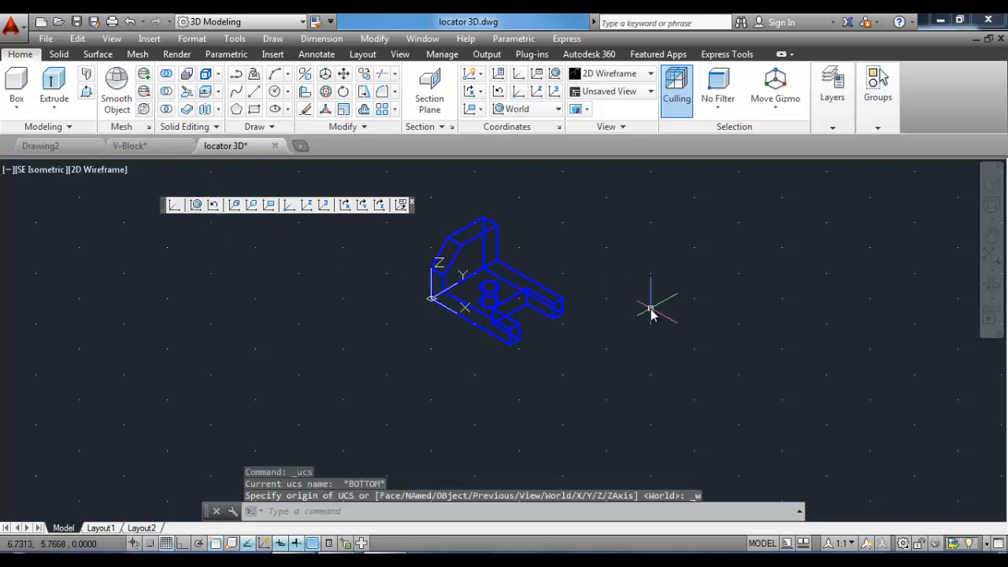
# Inspect the locator model from a different 3D angle using Free Orbit.
pyautogui.click(400, 55)
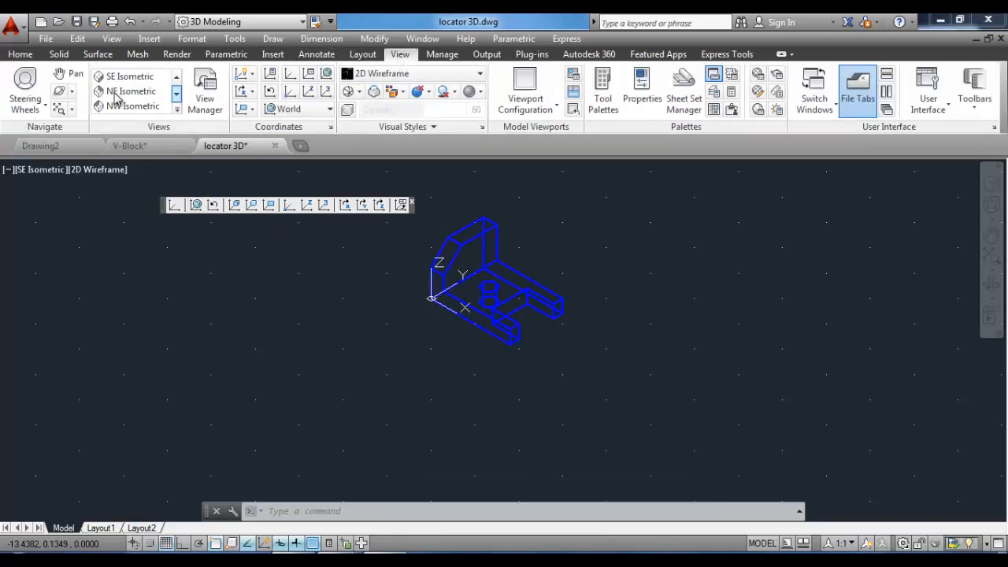
pyautogui.click(71, 91)
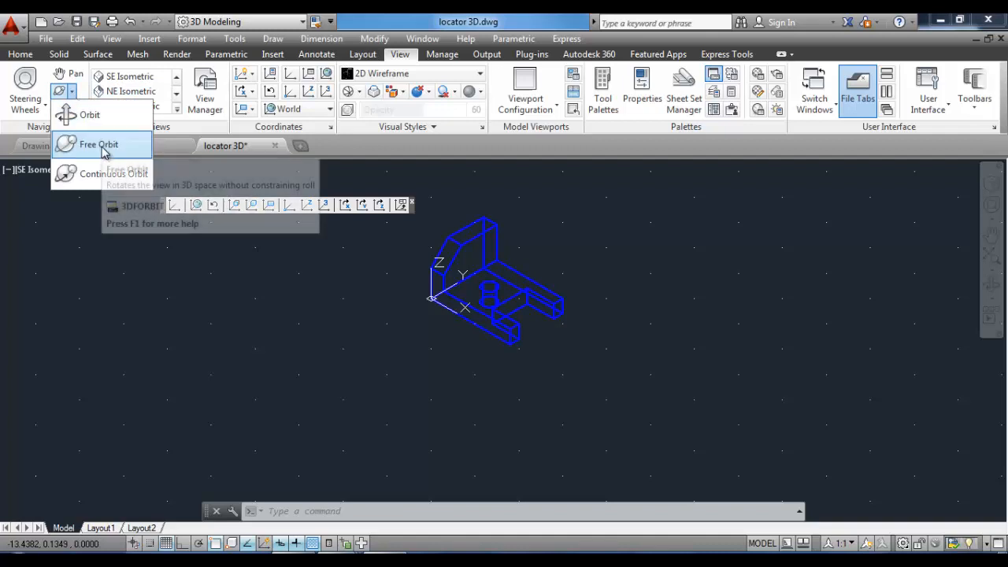
pyautogui.click(99, 145)
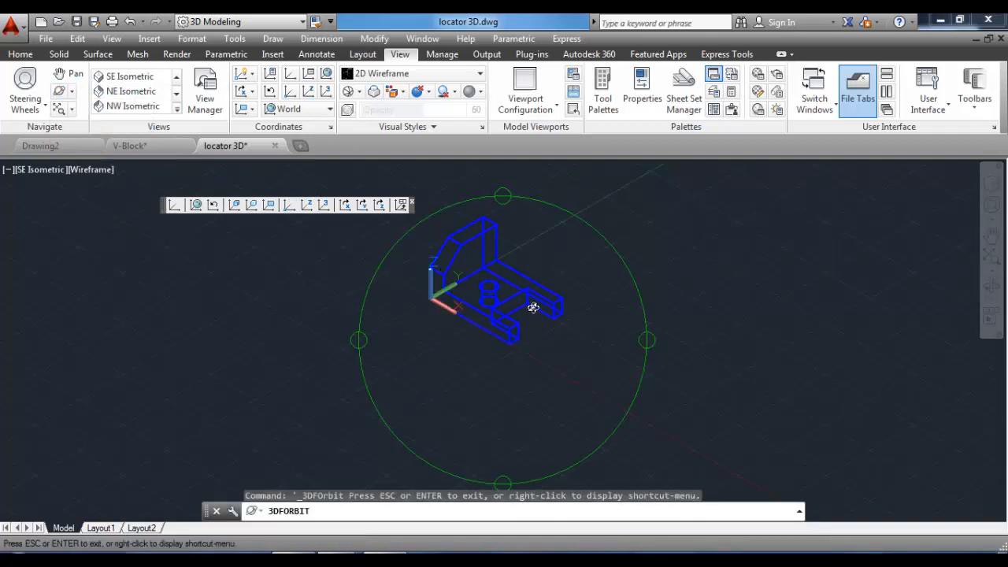
pyautogui.moveTo(533, 307); pyautogui.dragTo(514, 296)
pyautogui.moveTo(439, 308); pyautogui.dragTo(520, 377)
pyautogui.scroll(2, 500, 292)
pyautogui.rightClick(496, 263)
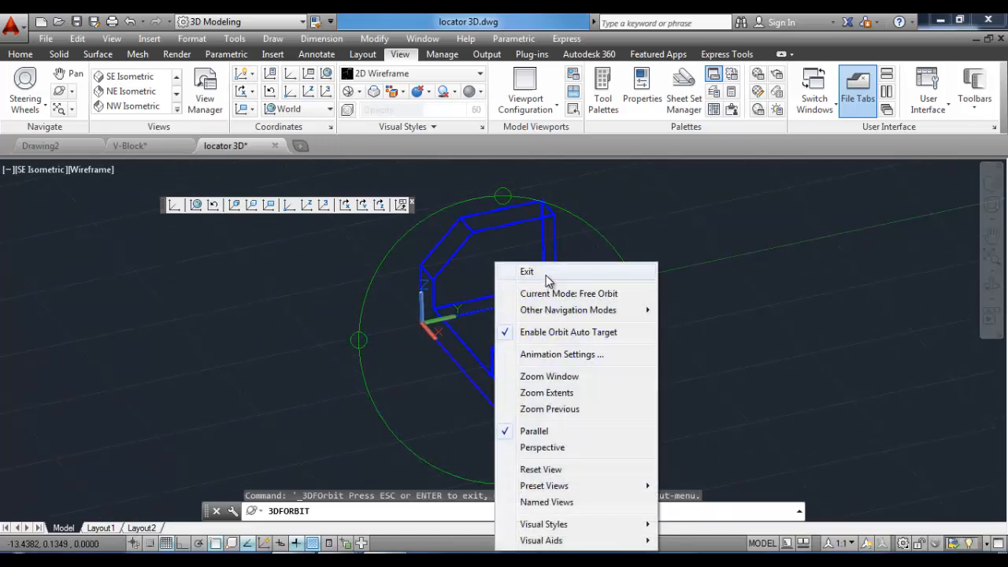
pyautogui.click(546, 276)
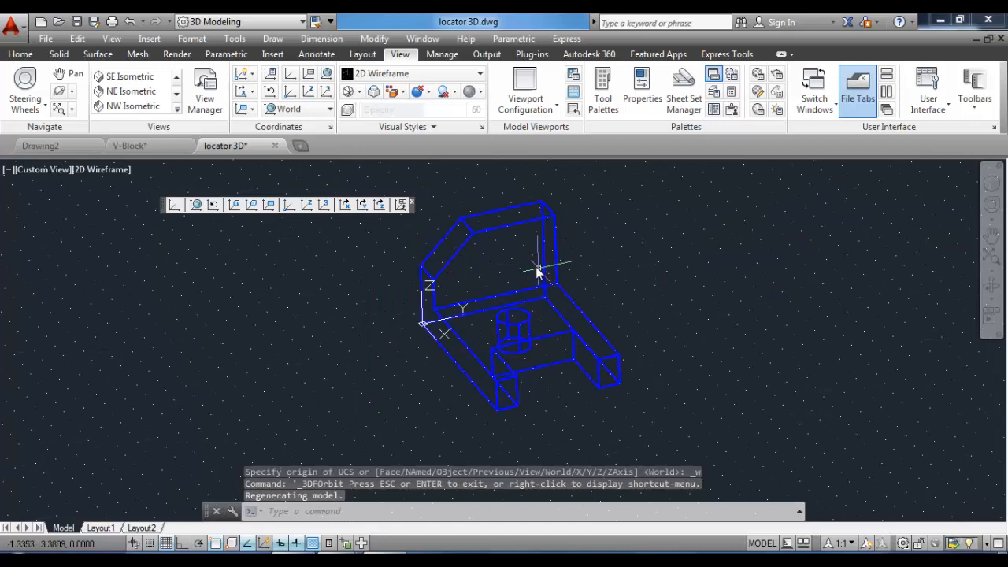
# Break the cylinder's top circle between two endpoints using Break with a specified first point.
pyautogui.click(30, 55)
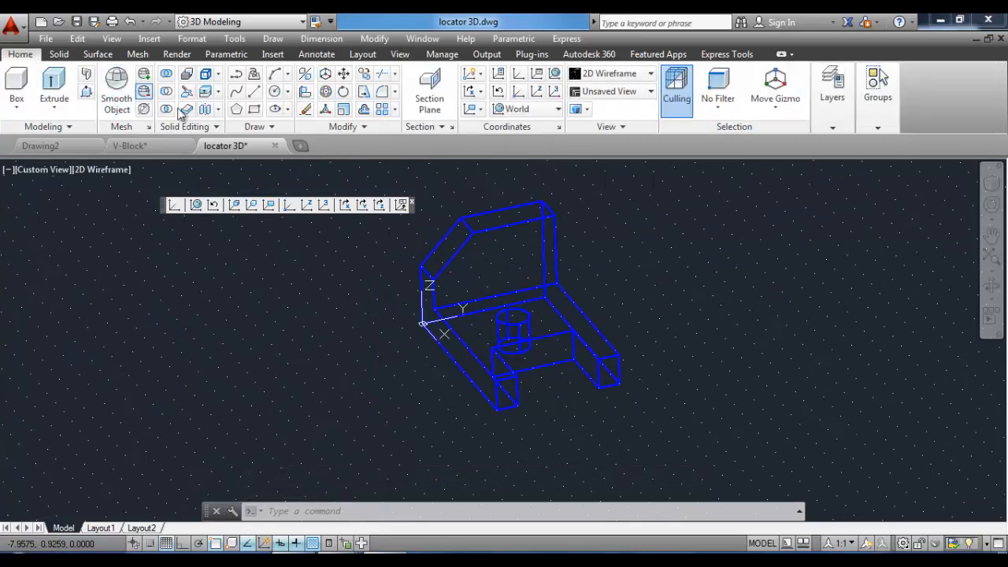
pyautogui.click(364, 127)
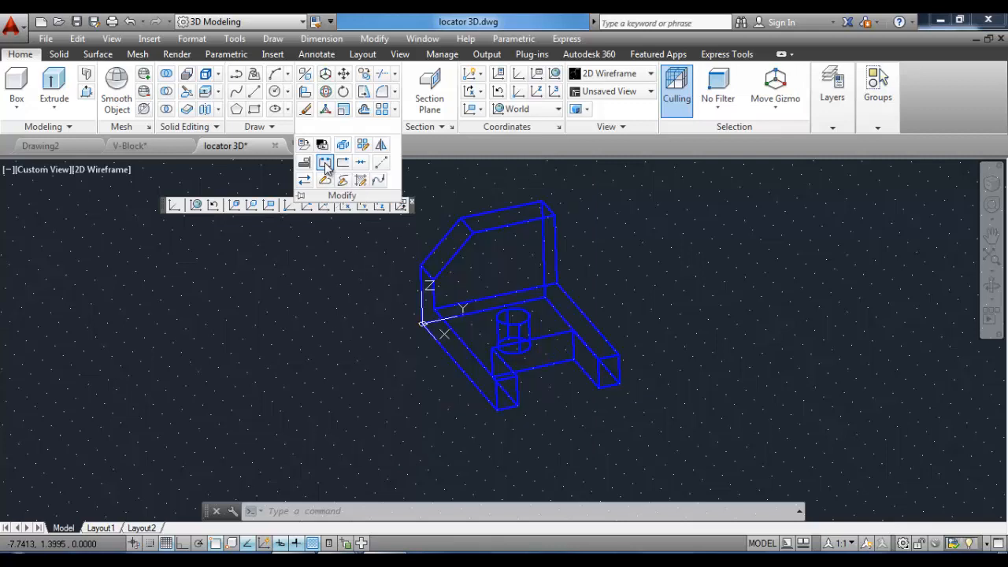
pyautogui.click(326, 166)
pyautogui.scroll(3, 519, 319)
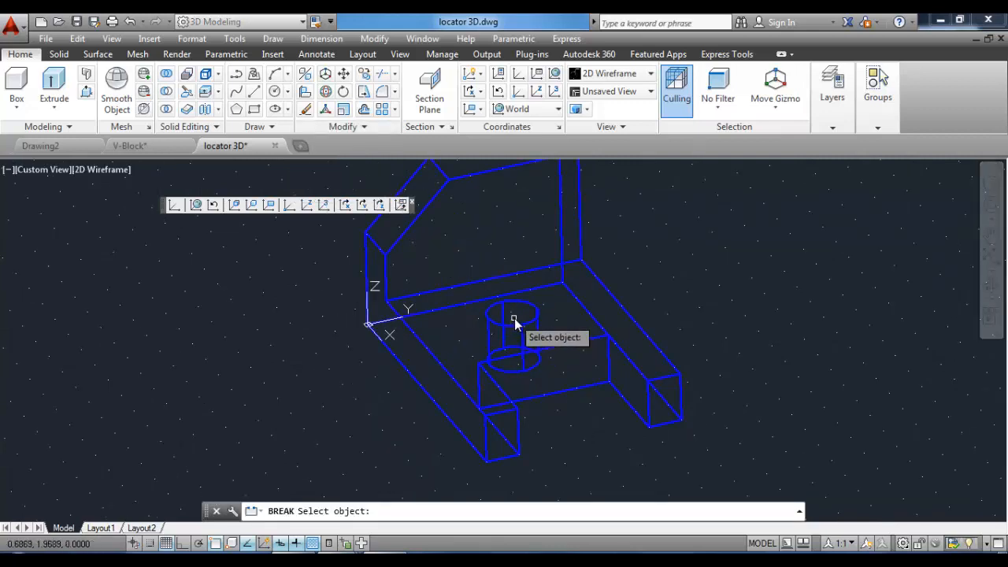
pyautogui.scroll(2, 516, 323)
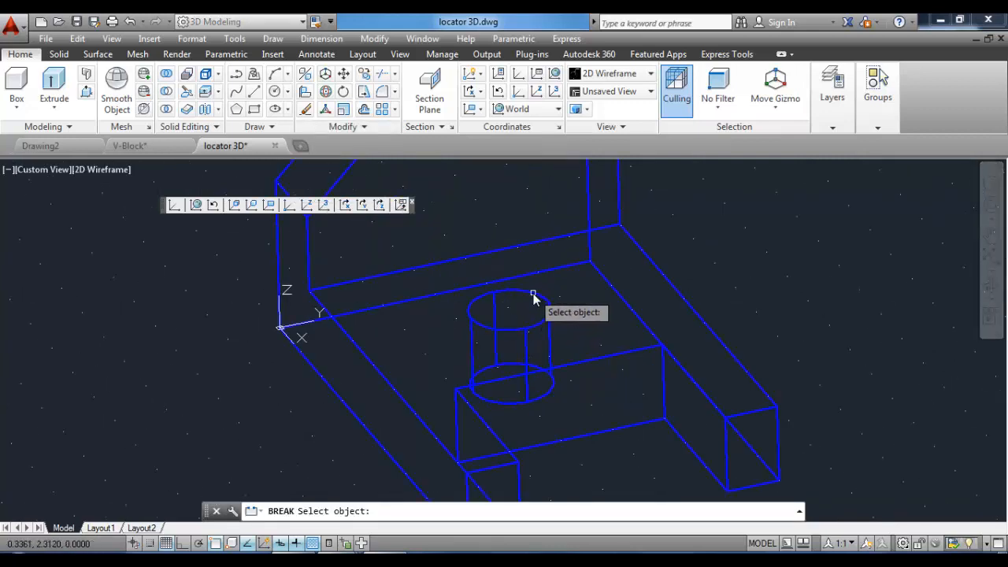
pyautogui.click(533, 299)
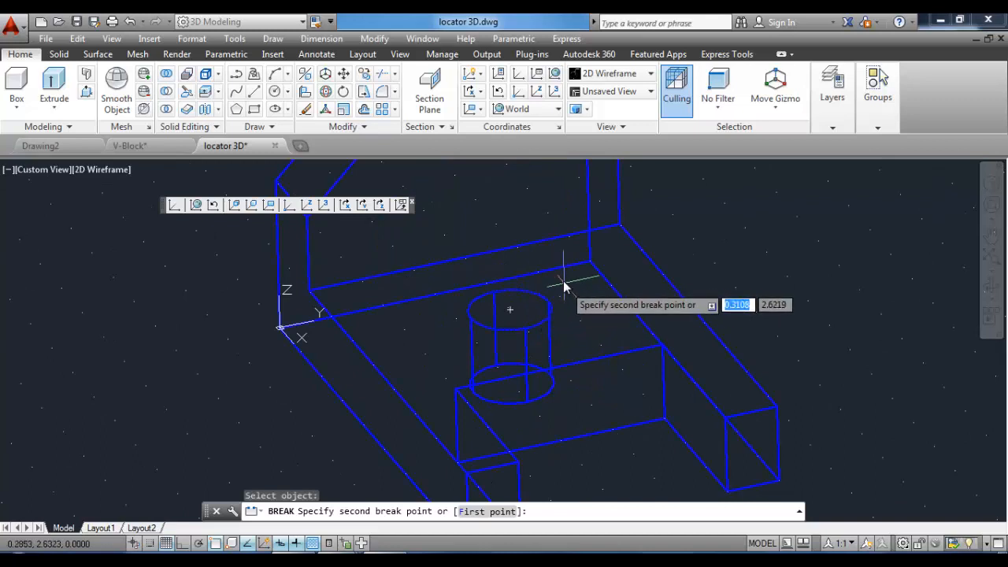
pyautogui.rightClick(565, 282)
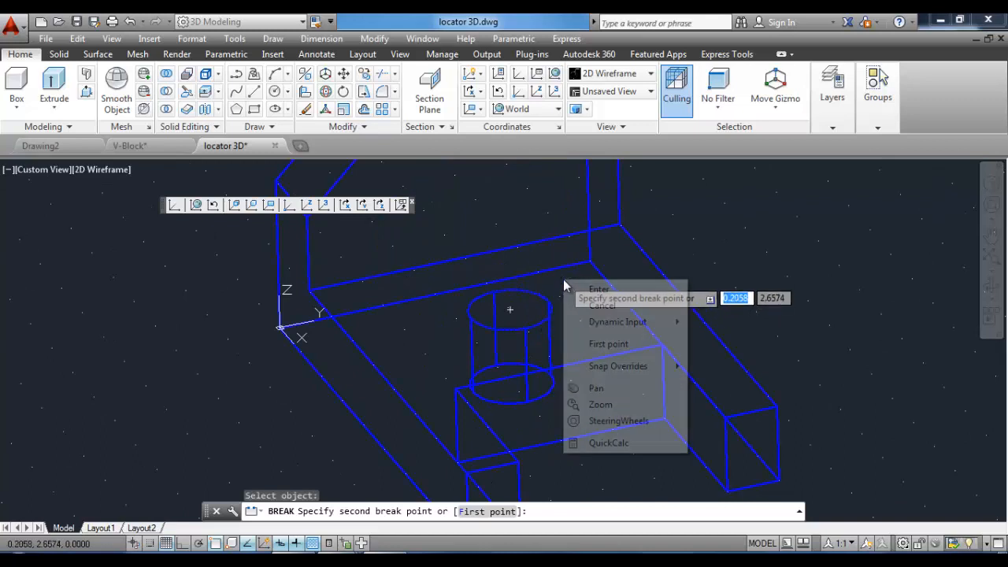
pyautogui.click(609, 344)
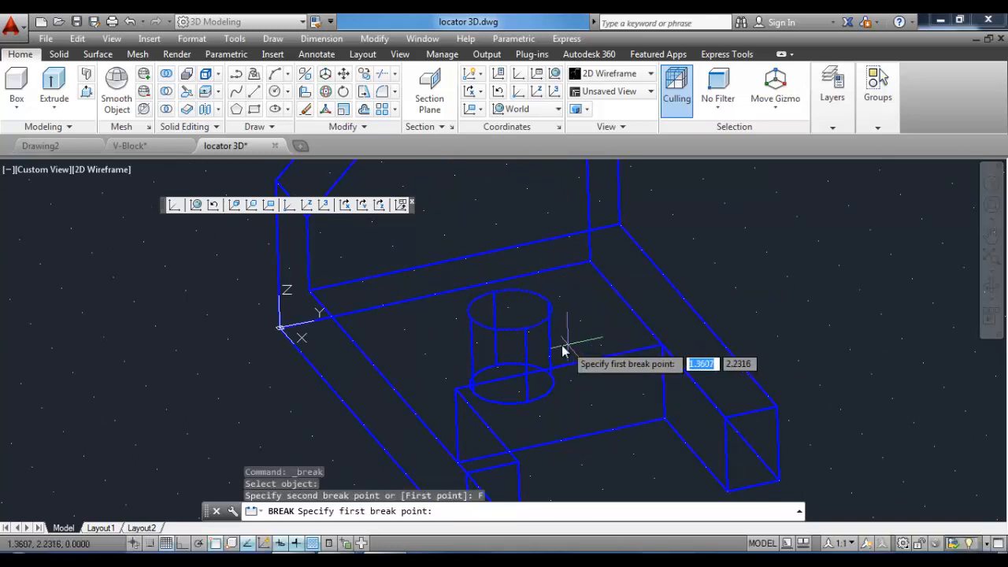
pyautogui.click(548, 304)
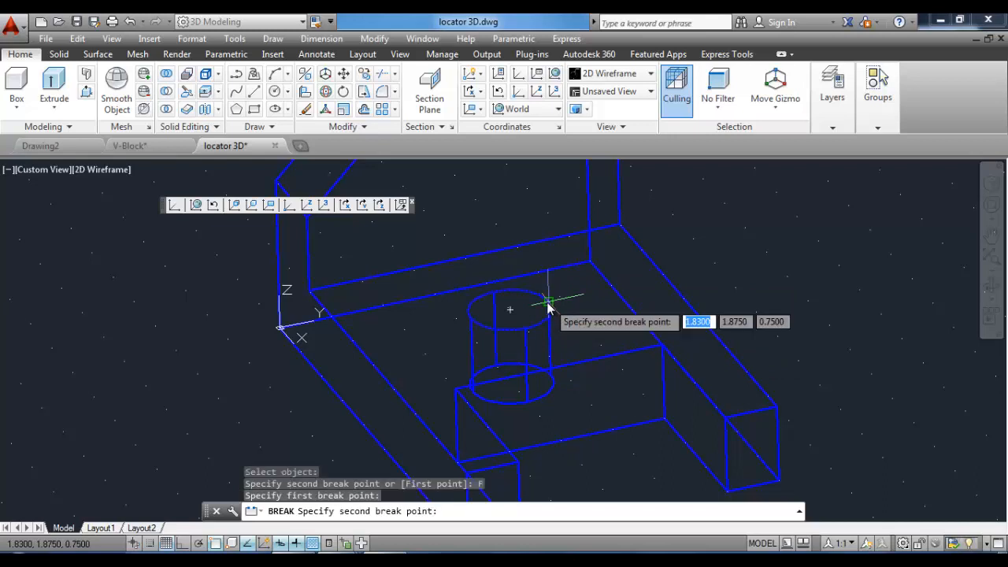
pyautogui.click(495, 298)
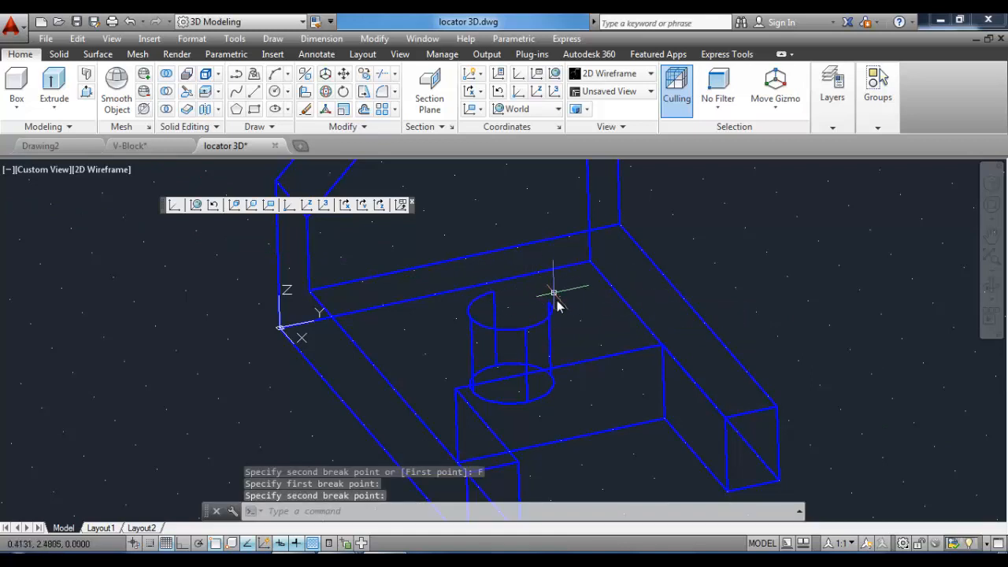
# Break the remaining top arc at a single endpoint on its left side.
pyautogui.click(324, 128)
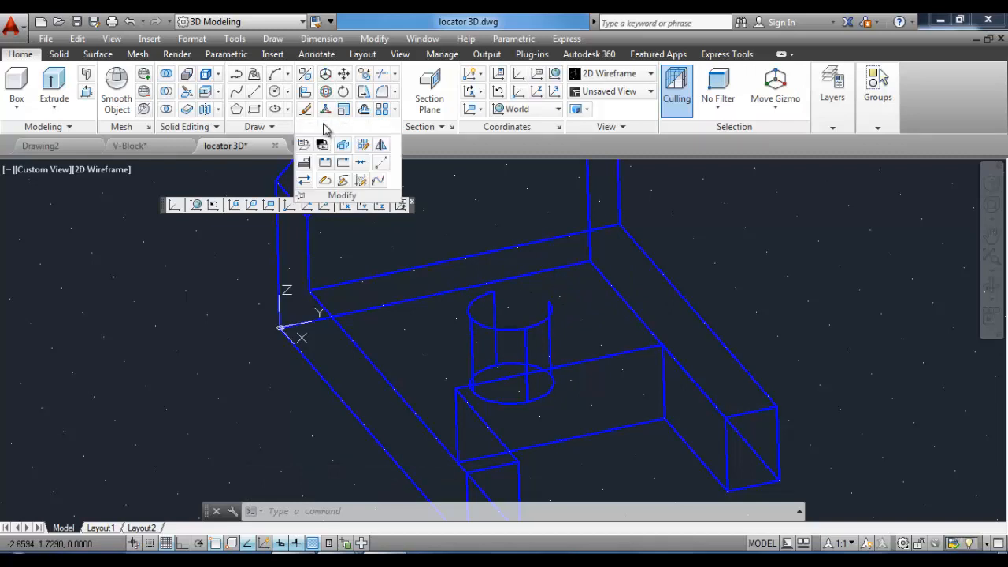
pyautogui.click(326, 164)
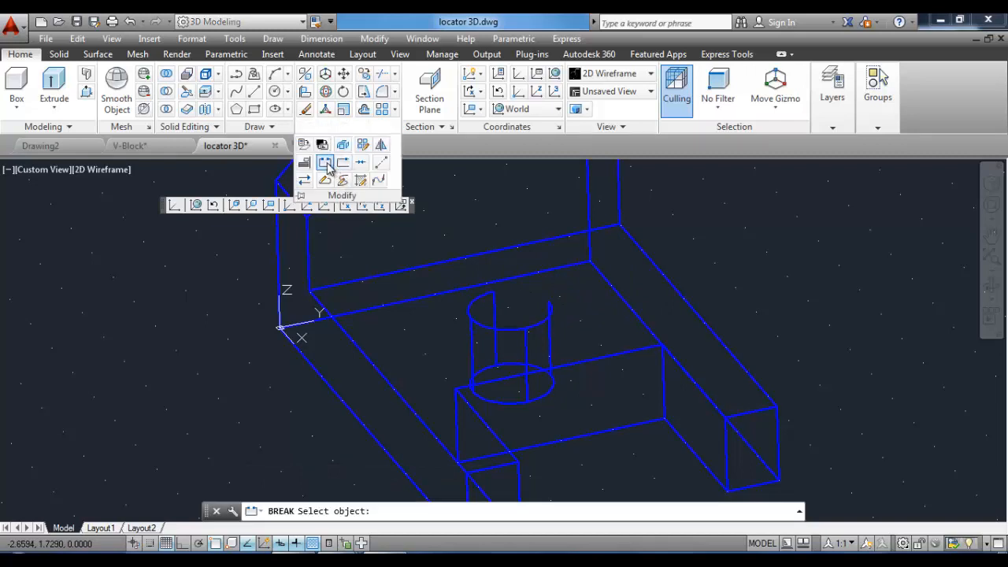
pyautogui.click(541, 328)
pyautogui.rightClick(559, 262)
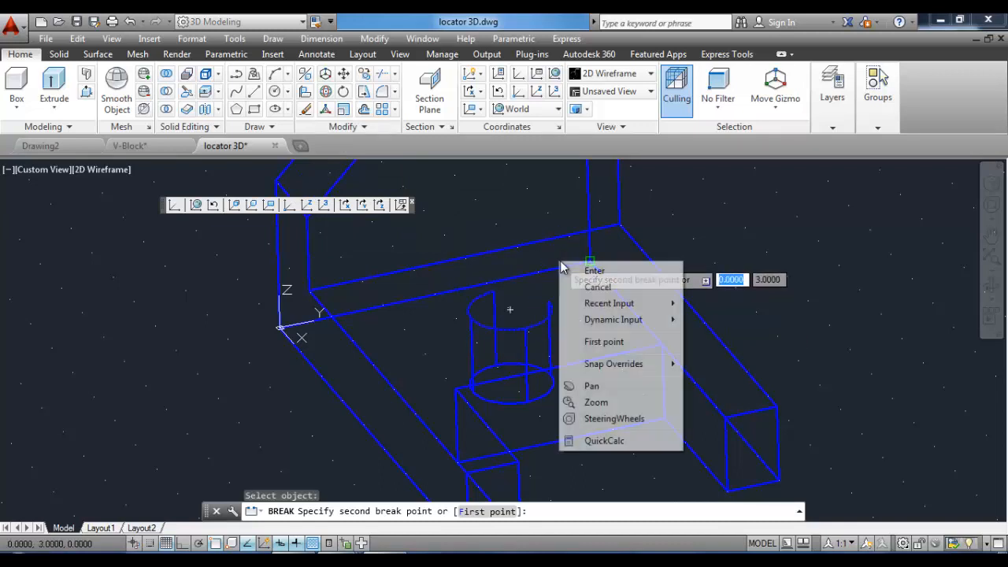
pyautogui.click(604, 342)
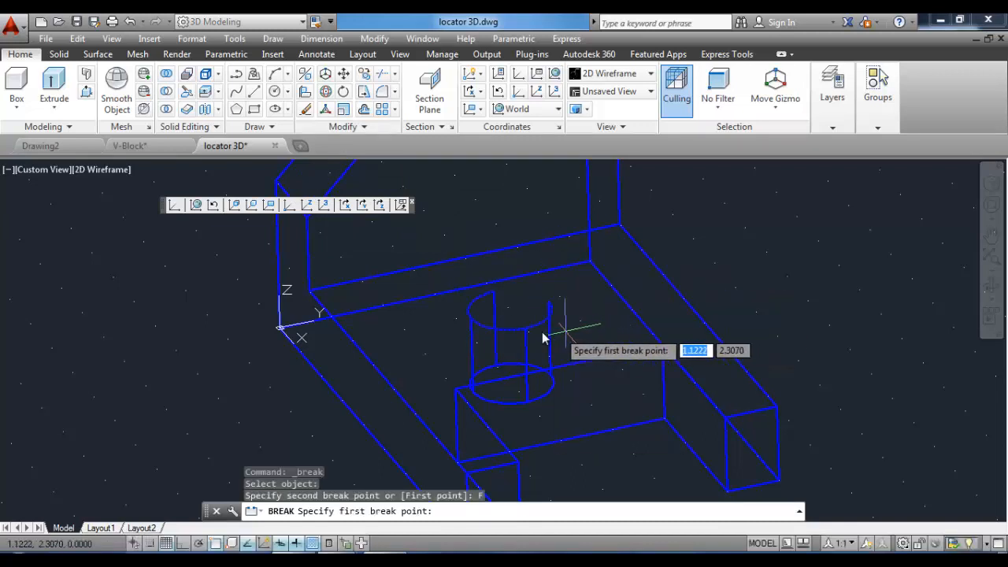
pyautogui.click(473, 323)
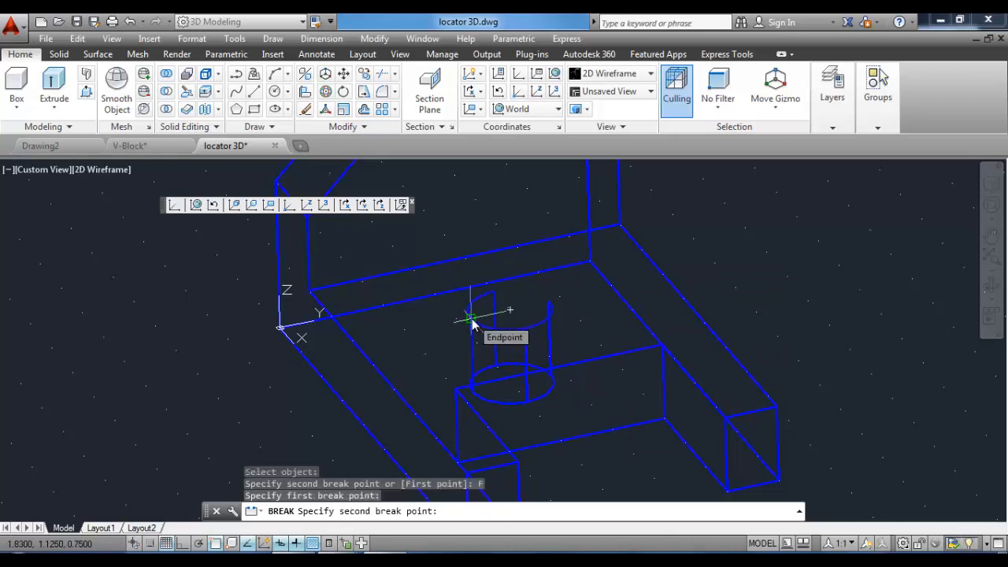
pyautogui.click(471, 318)
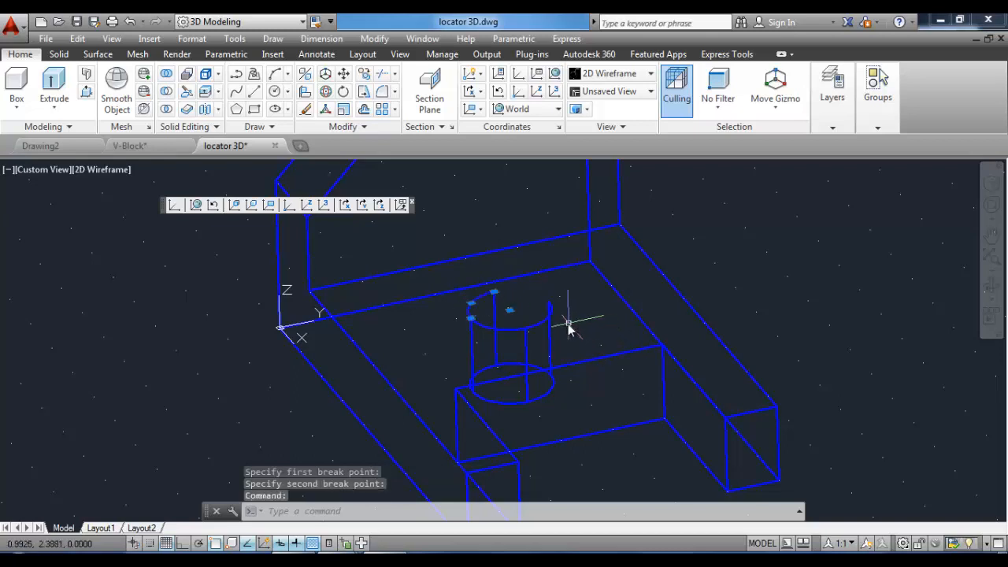
pyautogui.press('Escape')
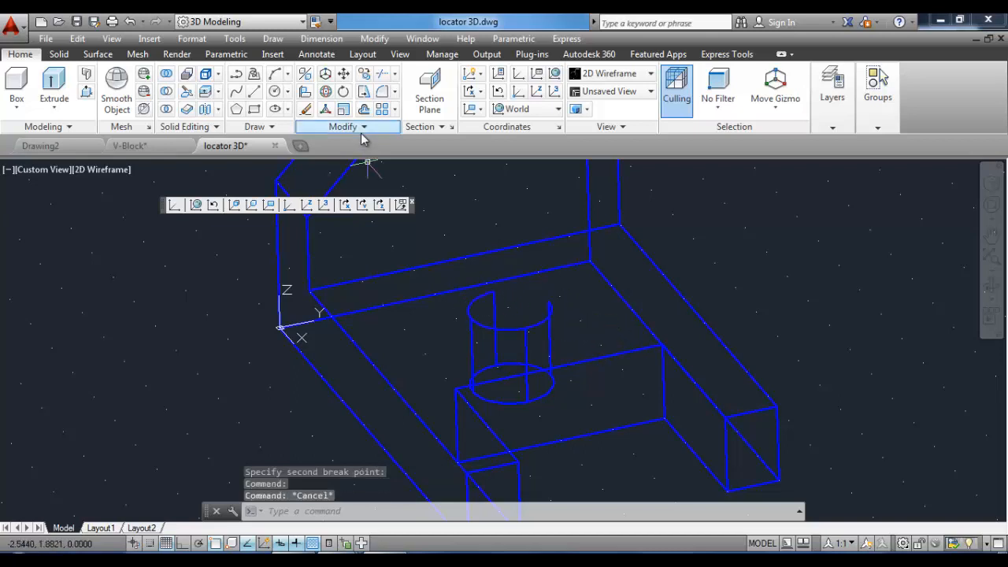
# Extend the top arc of the cylinder to the vertical edge line used as a boundary.
pyautogui.click(395, 76)
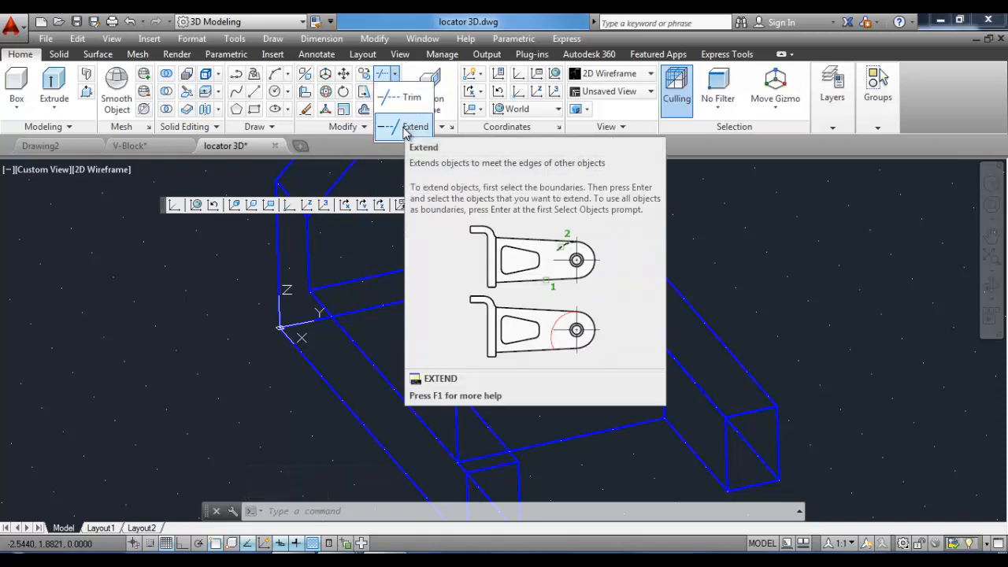
pyautogui.click(405, 130)
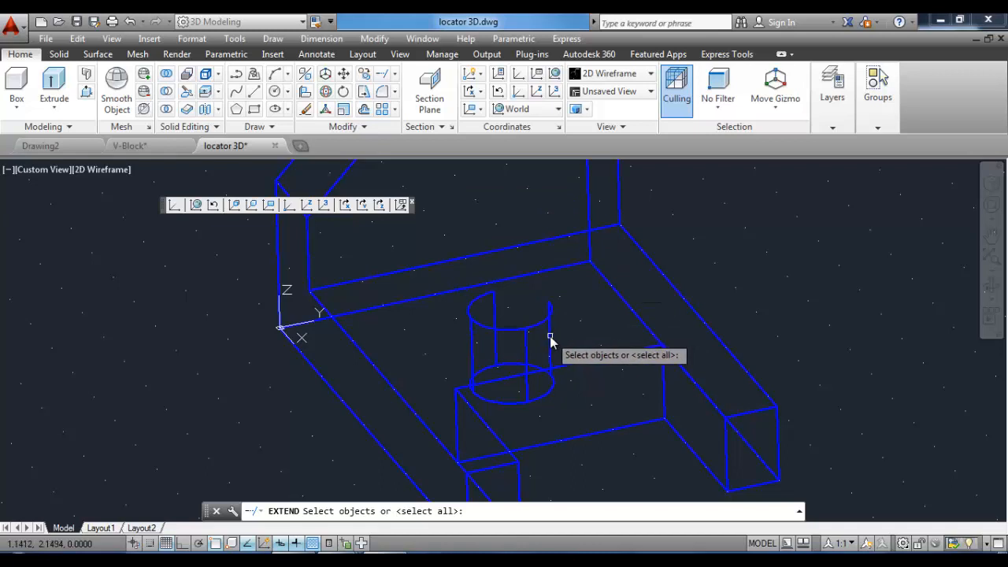
pyautogui.click(550, 337)
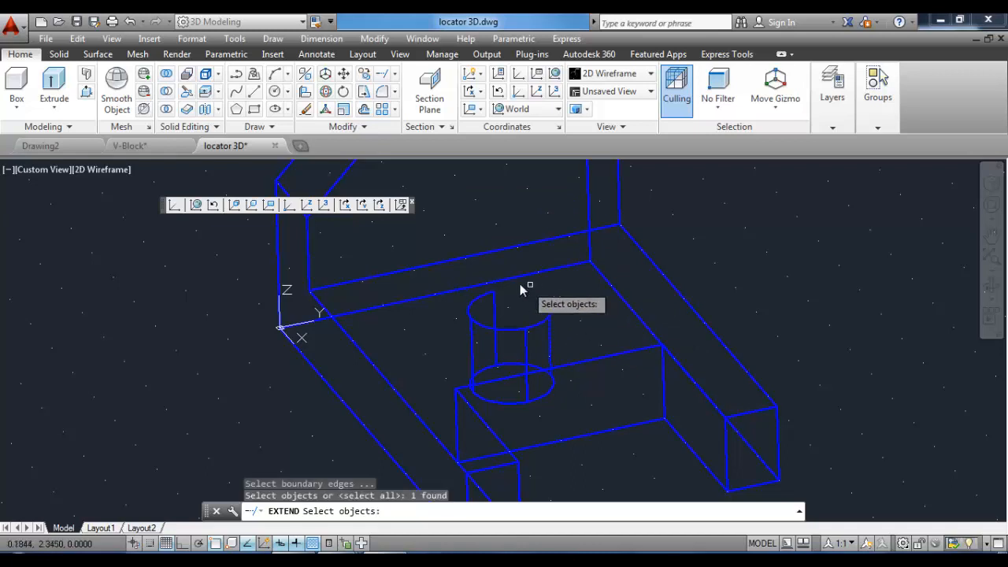
pyautogui.press('Return')
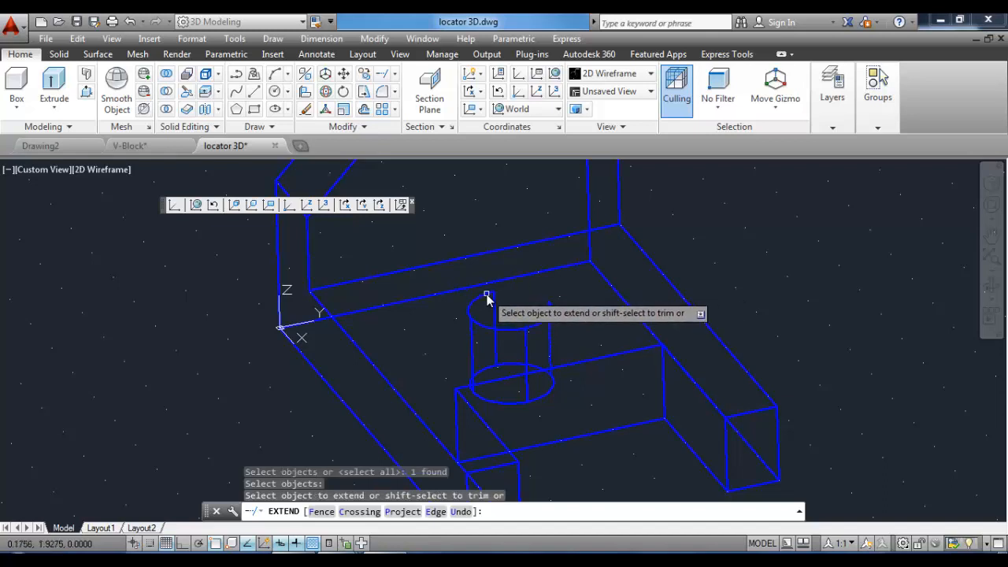
pyautogui.click(487, 298)
pyautogui.rightClick(588, 307)
pyautogui.click(618, 315)
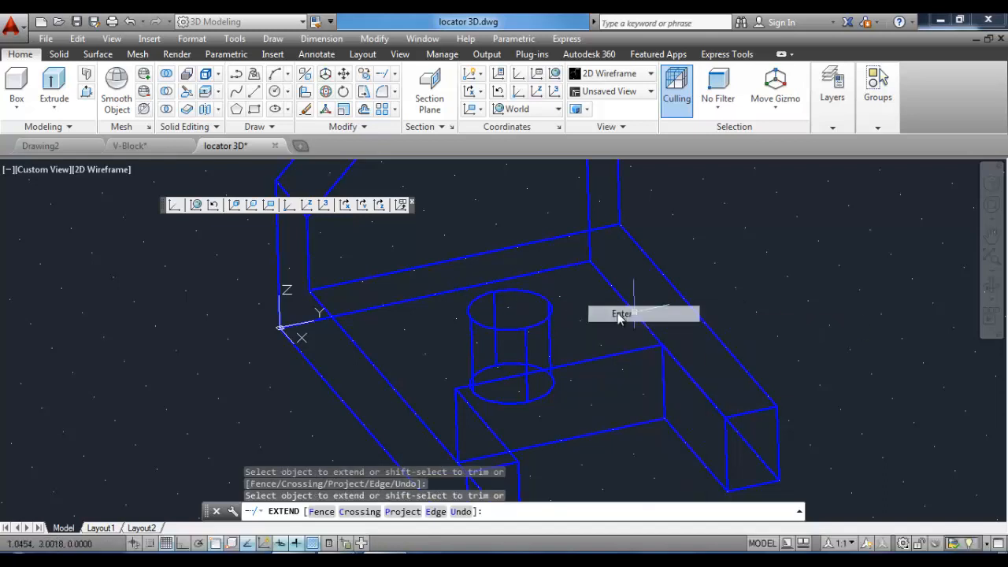
pyautogui.click(542, 323)
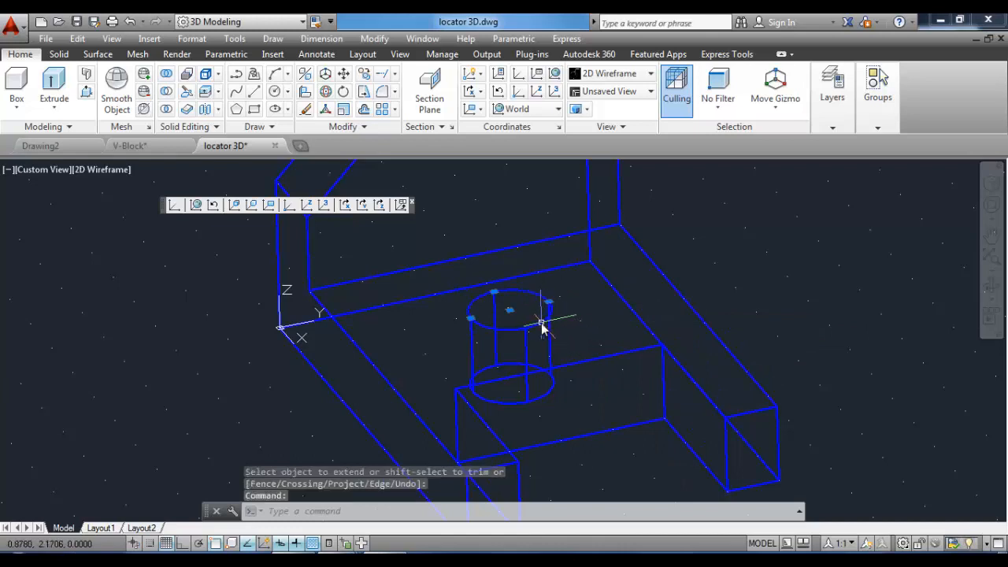
pyautogui.press('Escape')
pyautogui.click(542, 323)
pyautogui.press('Escape')
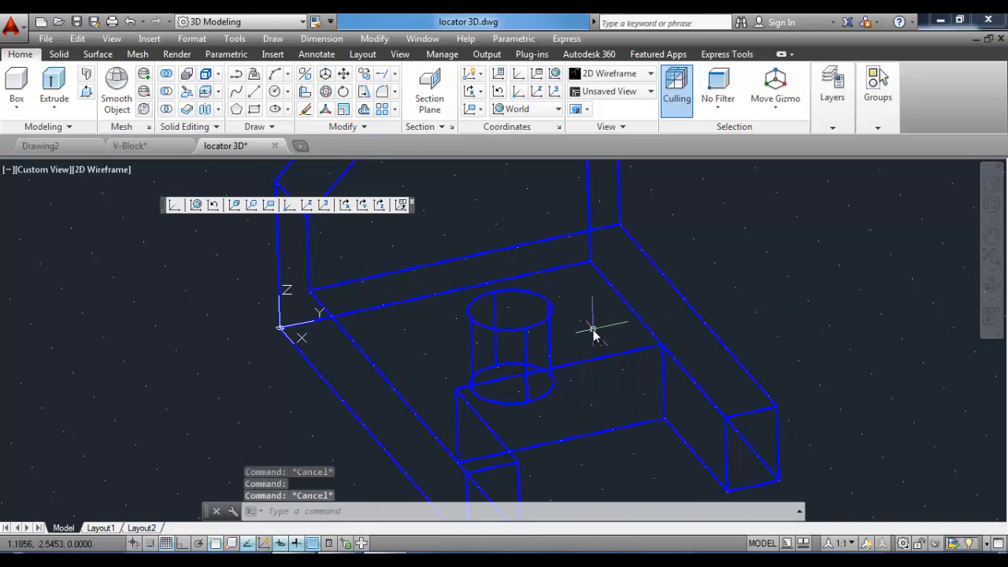
# Make Surface the current layer.
pyautogui.click(832, 127)
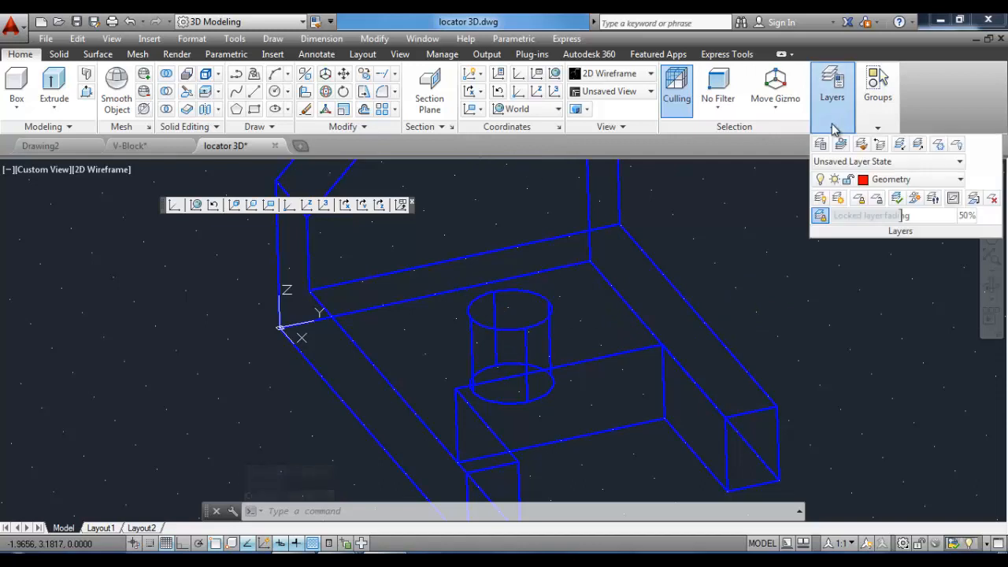
pyautogui.click(906, 178)
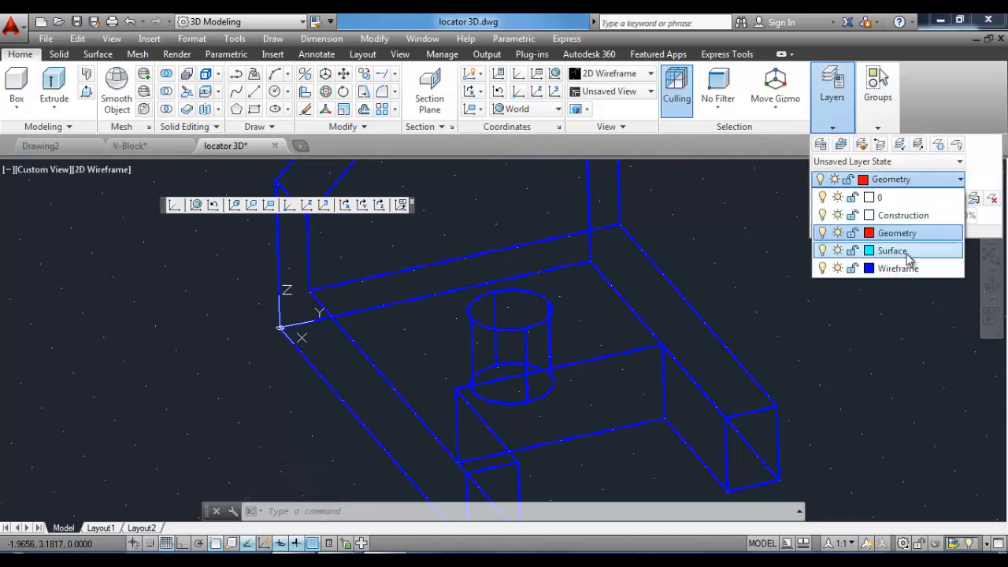
pyautogui.click(907, 252)
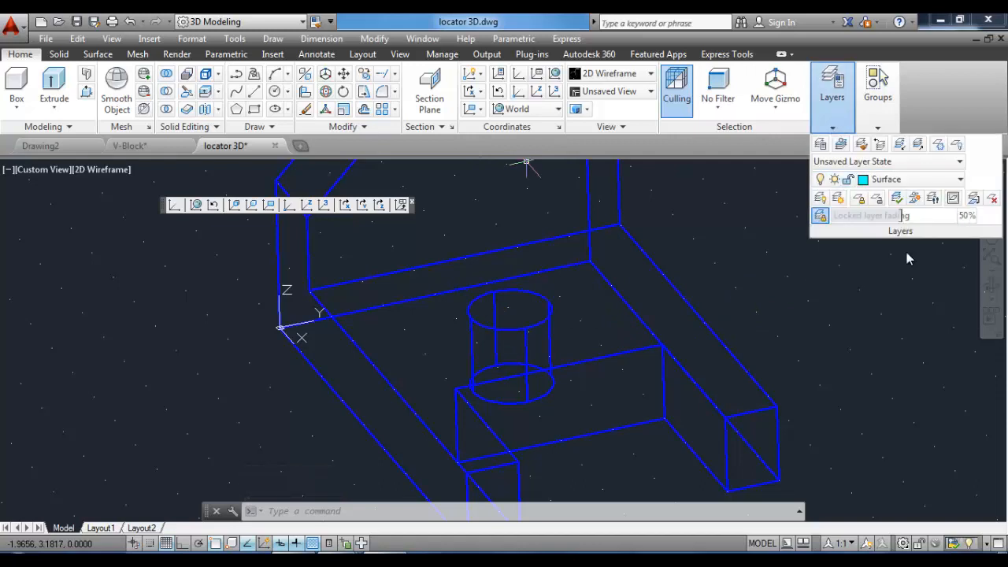
# Create a tabulated surface mesh from the cylinder's top arc along its vertical edge as direction vector.
pyautogui.click(139, 53)
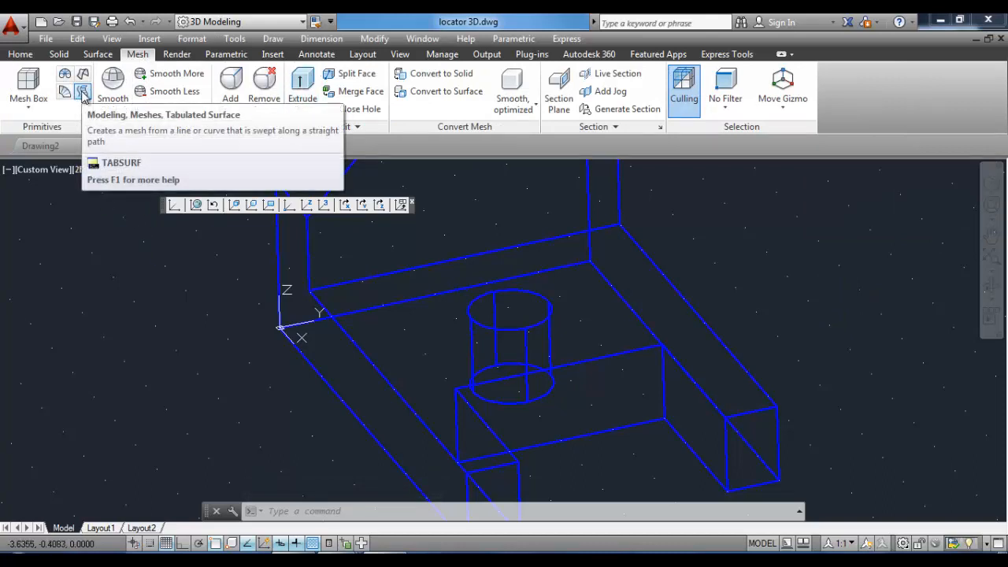
pyautogui.click(83, 92)
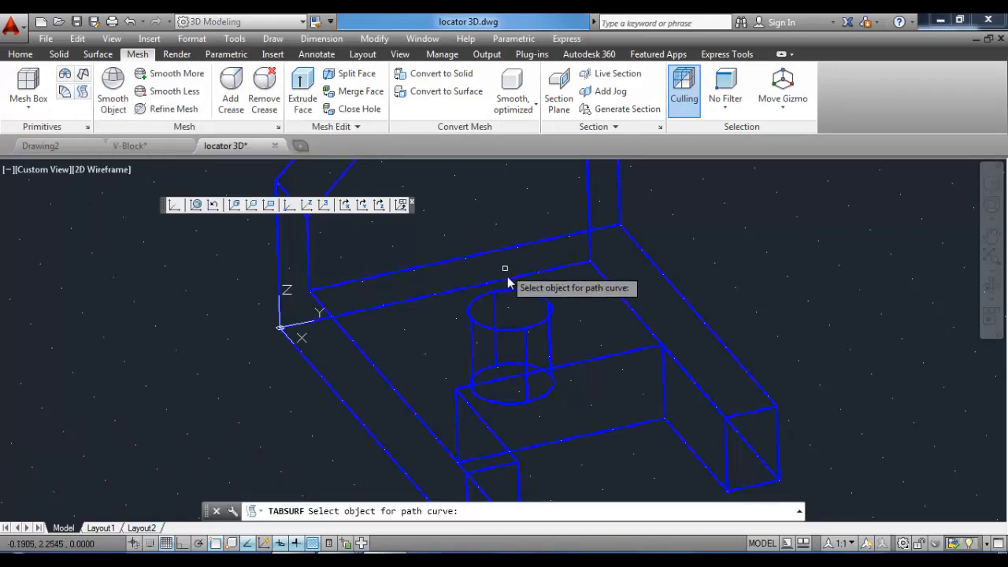
pyautogui.click(531, 296)
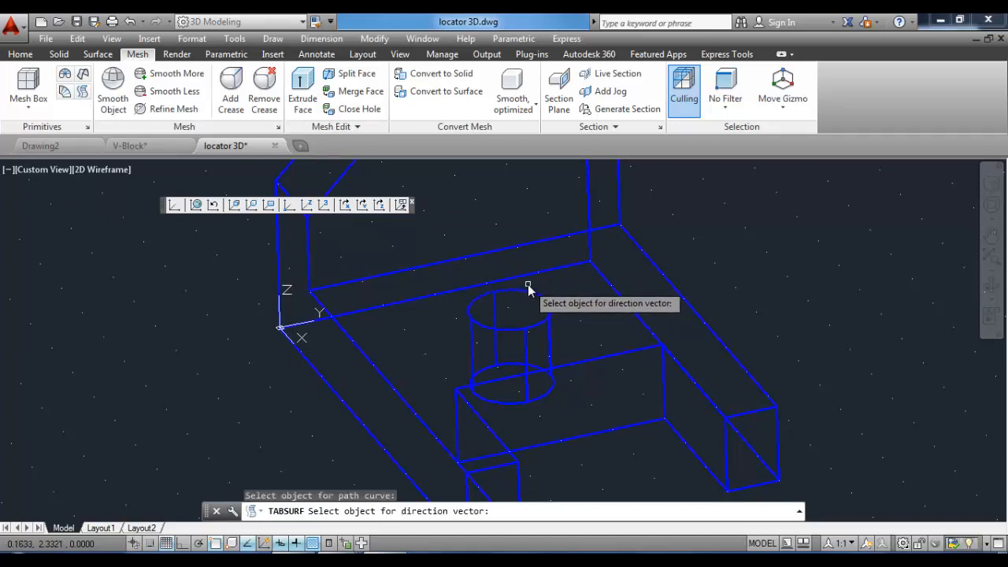
pyautogui.click(494, 305)
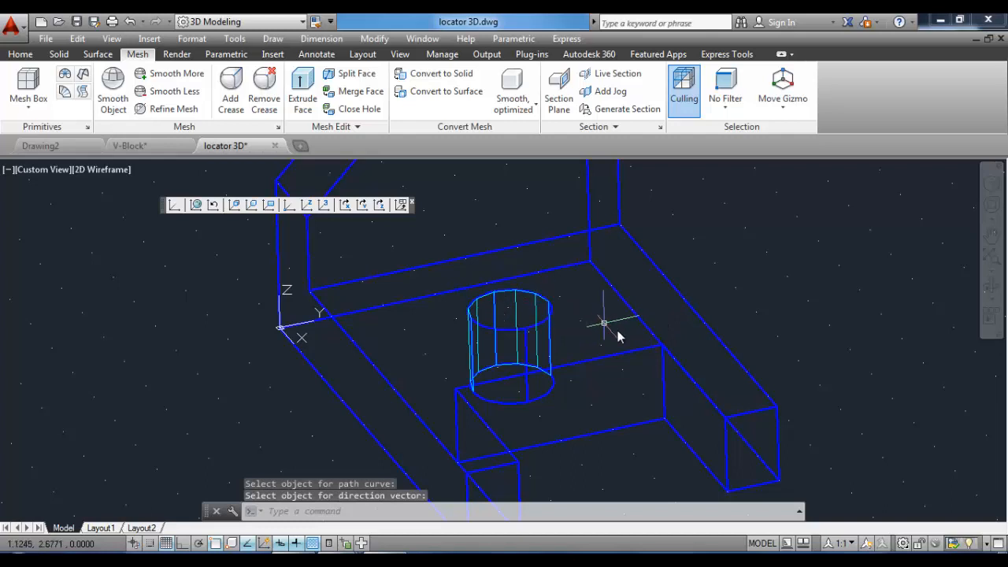
# Preview the model in the Realistic visual style and switch back to 2D Wireframe.
pyautogui.click(401, 54)
pyautogui.click(480, 73)
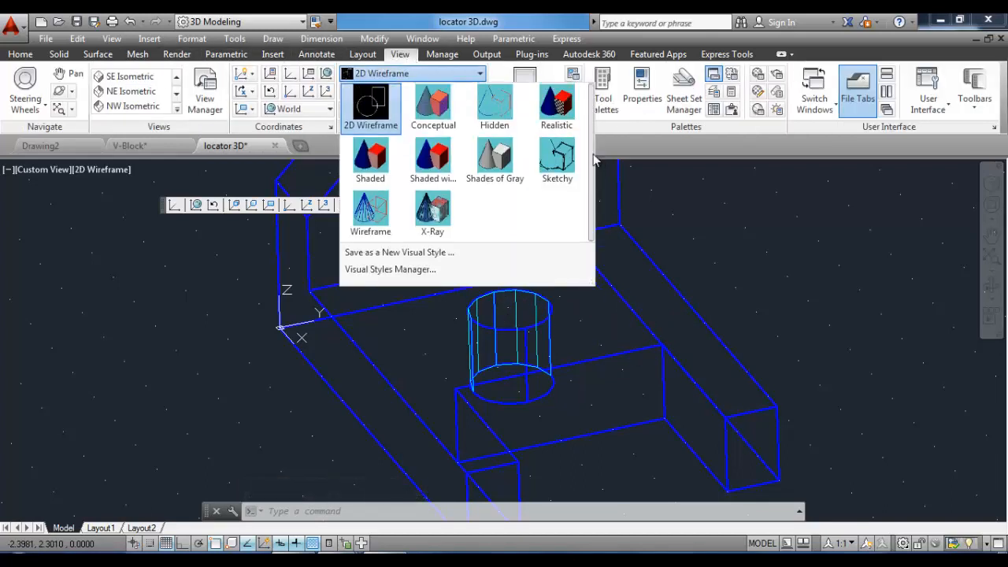
pyautogui.click(560, 110)
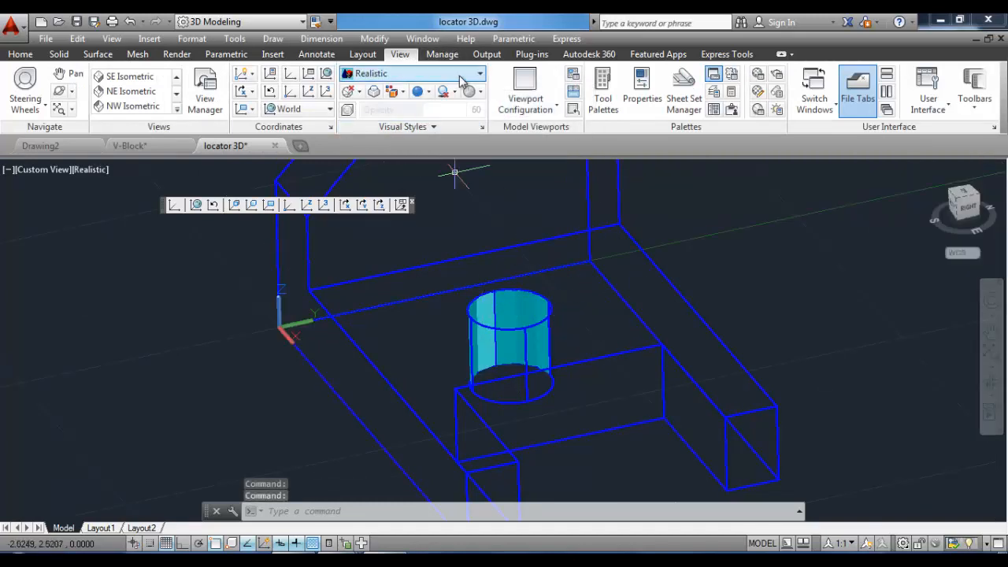
pyautogui.click(417, 74)
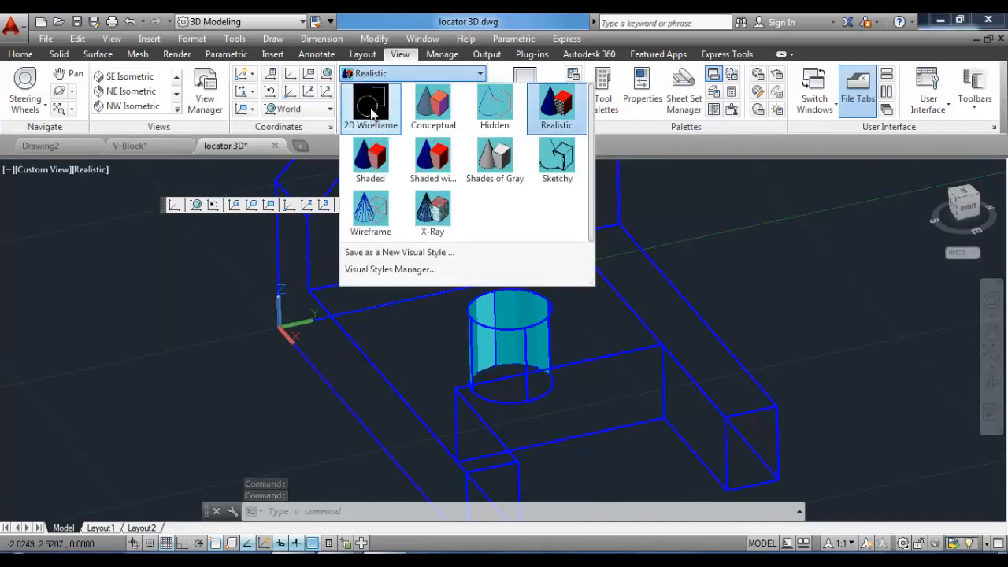
pyautogui.click(373, 115)
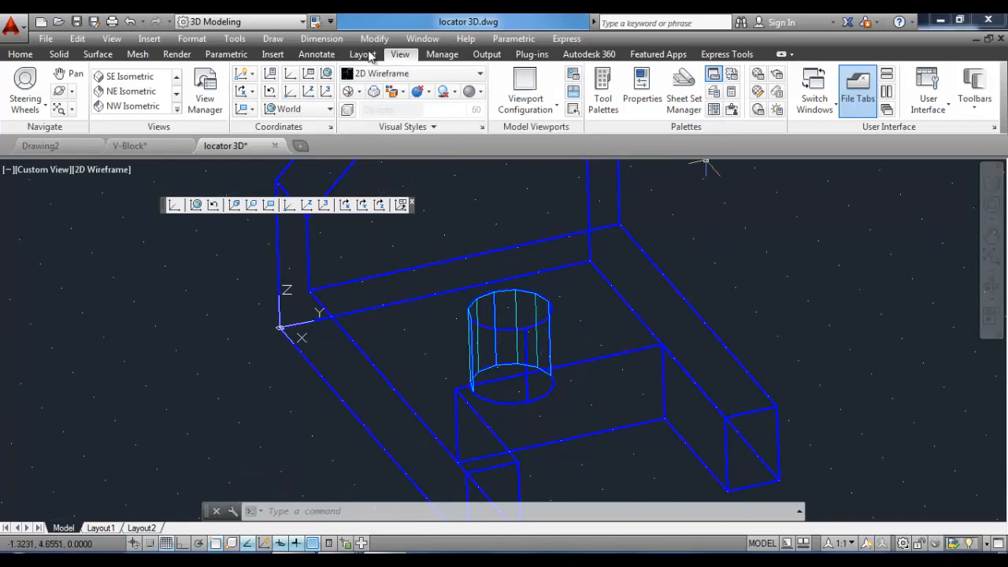
pyautogui.click(137, 54)
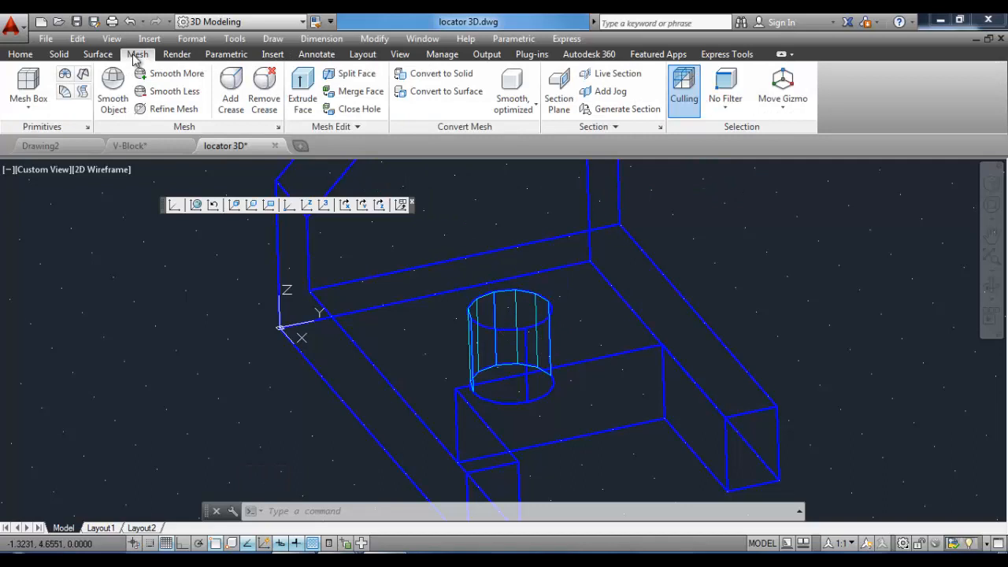
pyautogui.click(83, 92)
pyautogui.scroll(3, 544, 326)
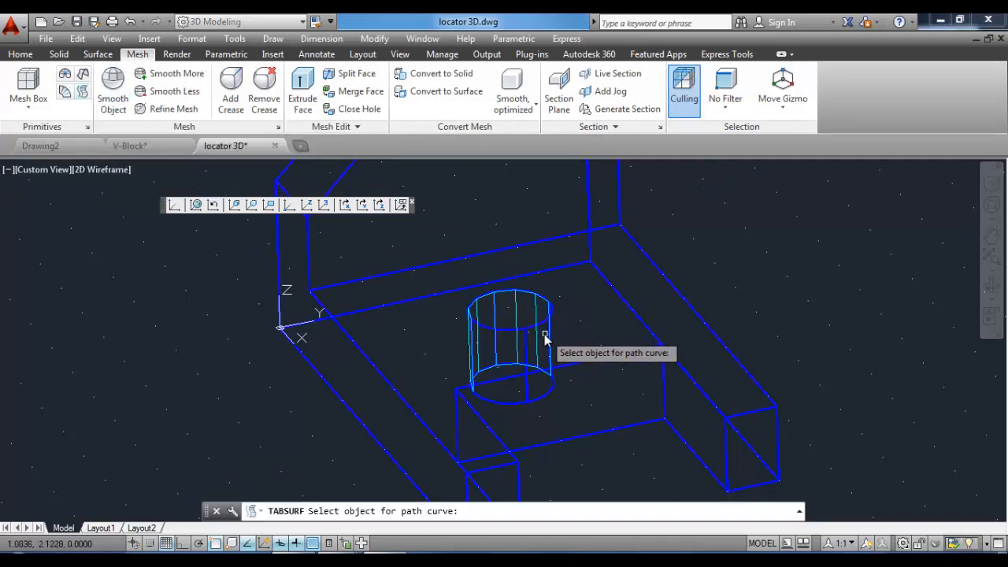
pyautogui.click(541, 325)
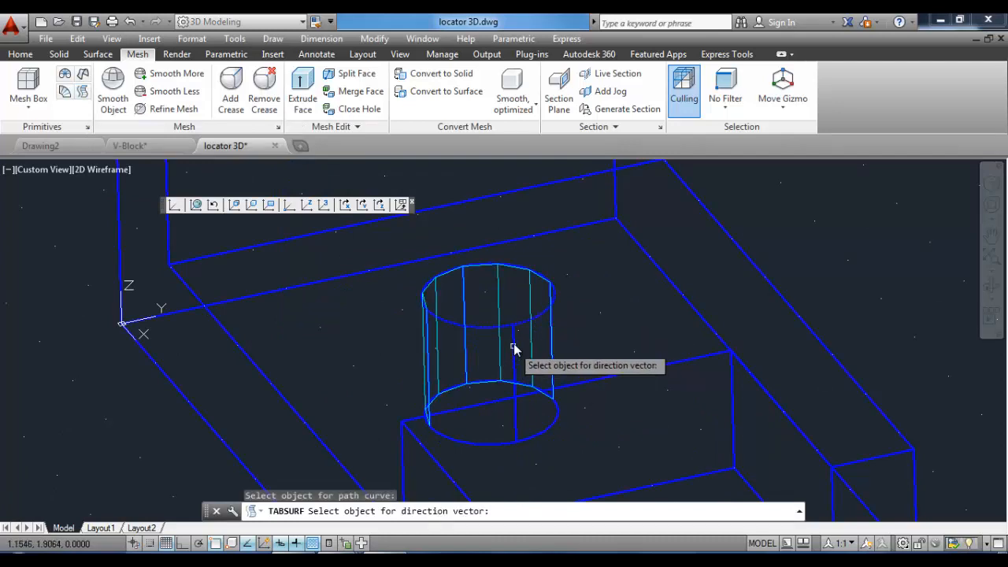
pyautogui.press('Escape')
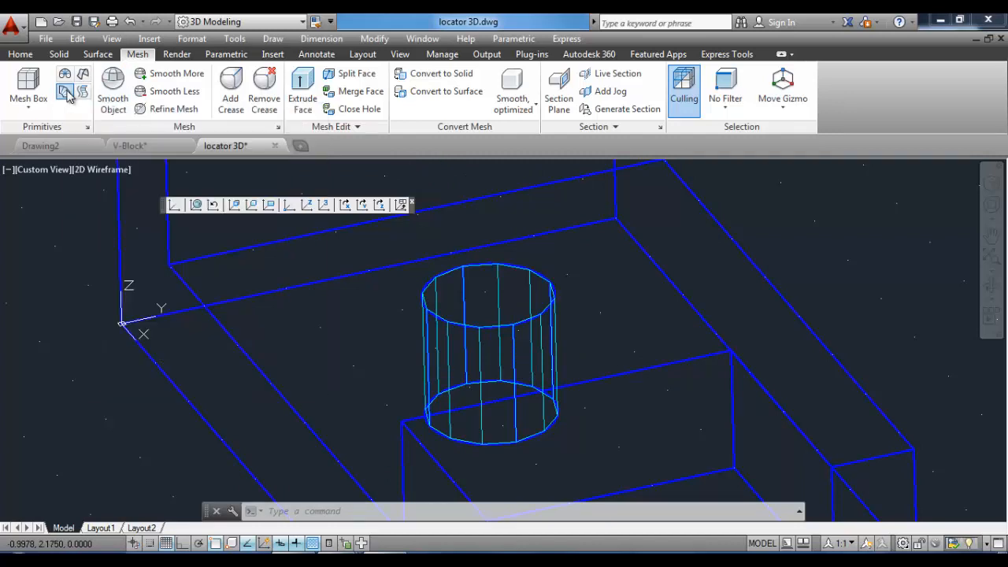
# Create a ruled mesh between the cylinder's front top arc and the right edge of the base's top face.
pyautogui.click(66, 91)
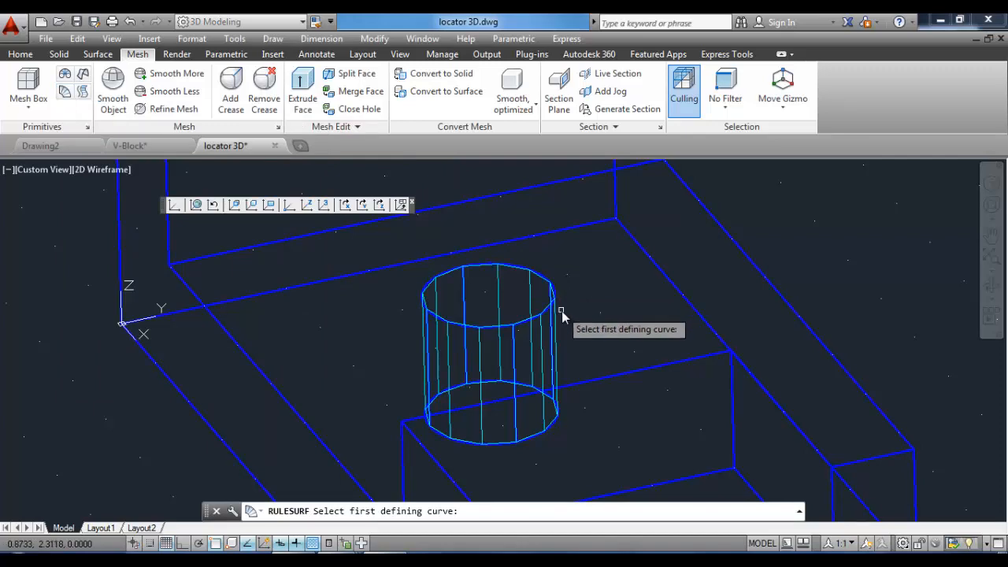
pyautogui.scroll(5, 546, 316)
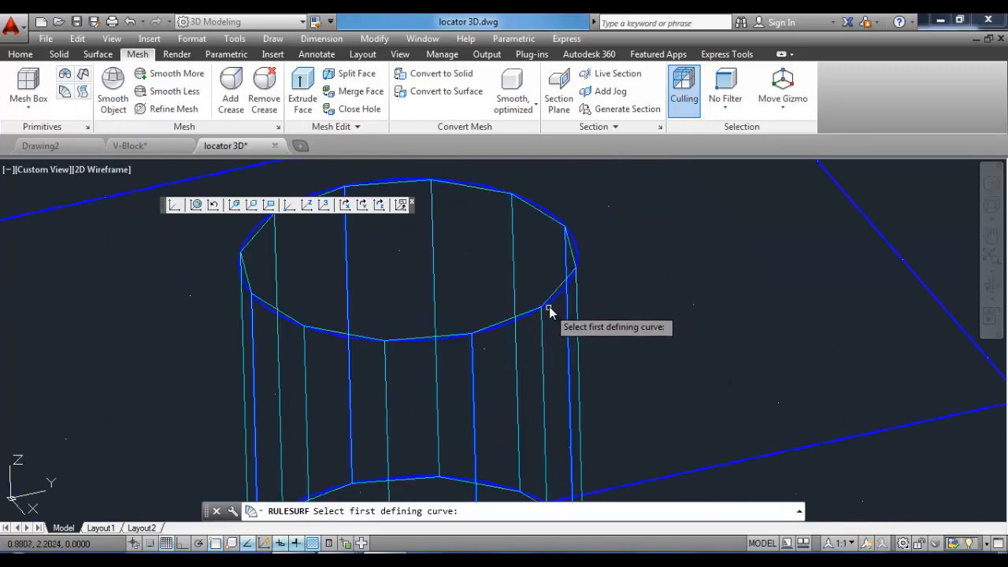
pyautogui.click(557, 300)
pyautogui.scroll(-5, 564, 274)
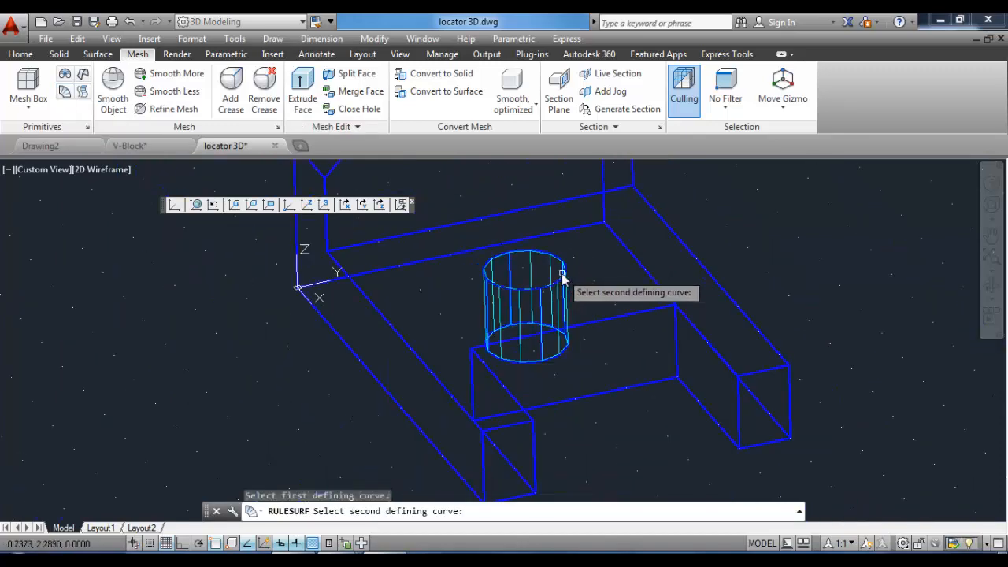
pyautogui.click(627, 316)
# Create a ruled mesh between the cylinder's rear top arc and the back edge of the base's top face.
pyautogui.scroll(3, 547, 349)
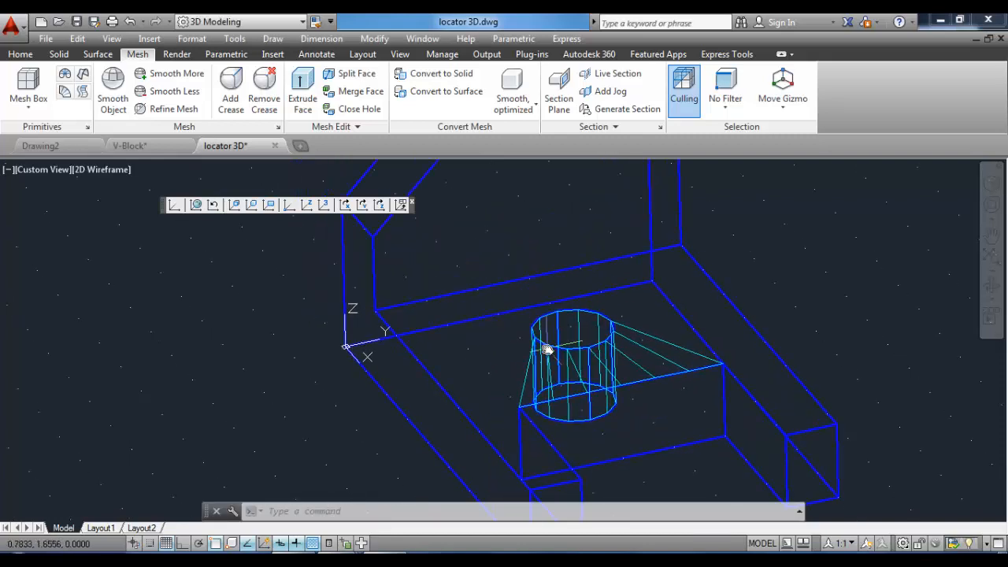
pyautogui.click(64, 92)
pyautogui.scroll(3, 540, 327)
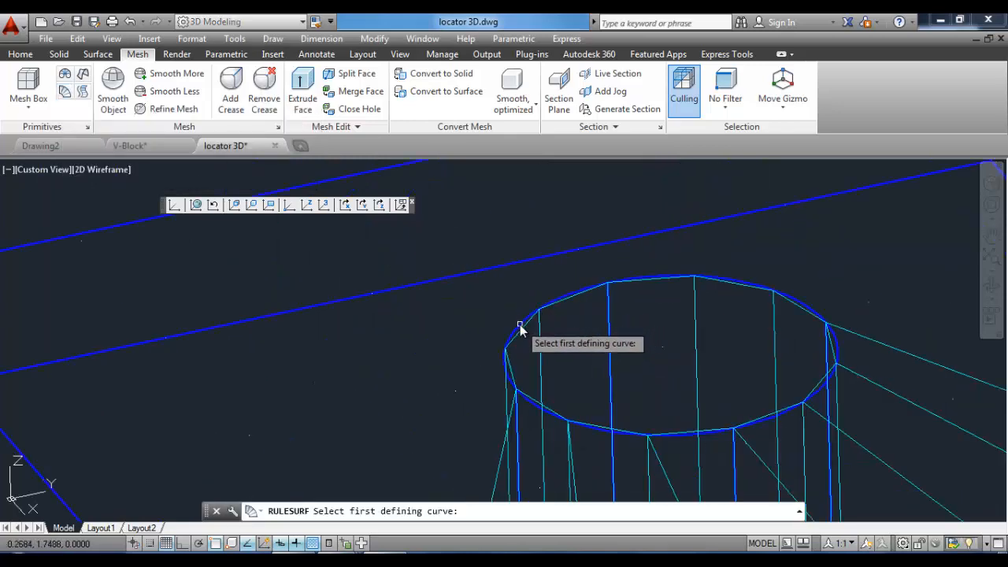
pyautogui.click(520, 325)
pyautogui.scroll(-3, 520, 325)
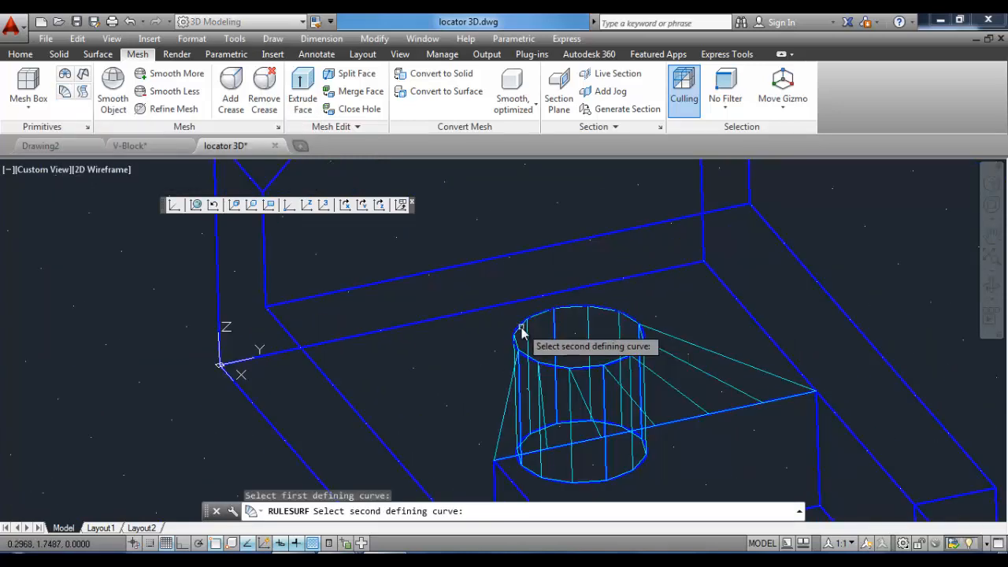
pyautogui.click(345, 292)
pyautogui.scroll(-5, 488, 311)
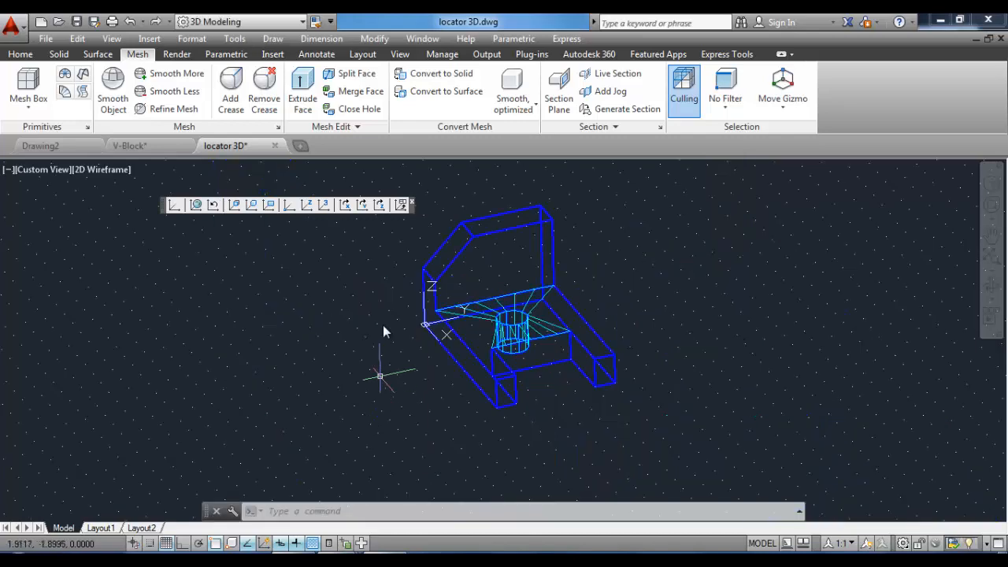
# Switch to the SE Isometric view and draw a 3D face over the top face of the upright.
pyautogui.click(401, 54)
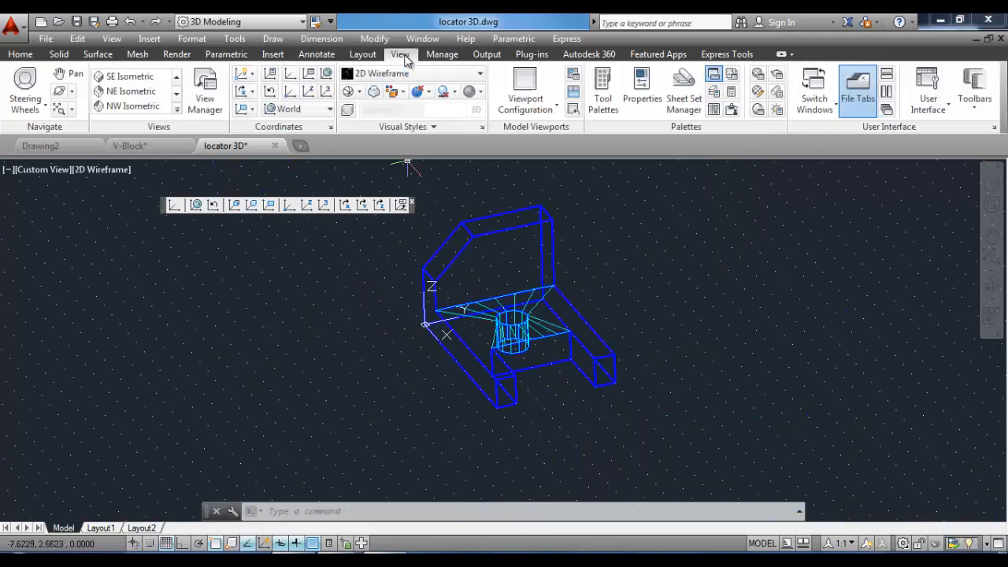
pyautogui.click(130, 76)
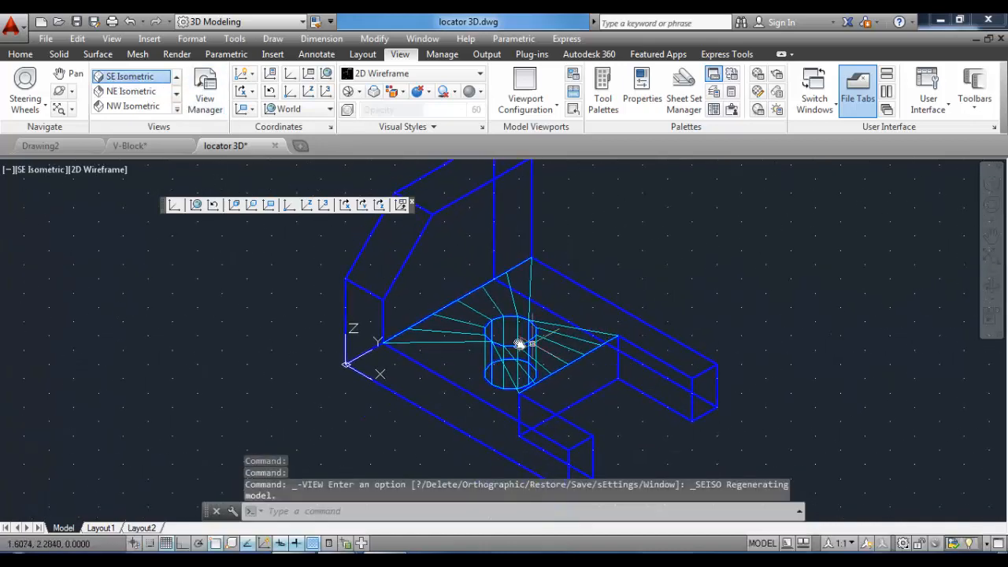
pyautogui.scroll(-2, 520, 345)
pyautogui.click(273, 39)
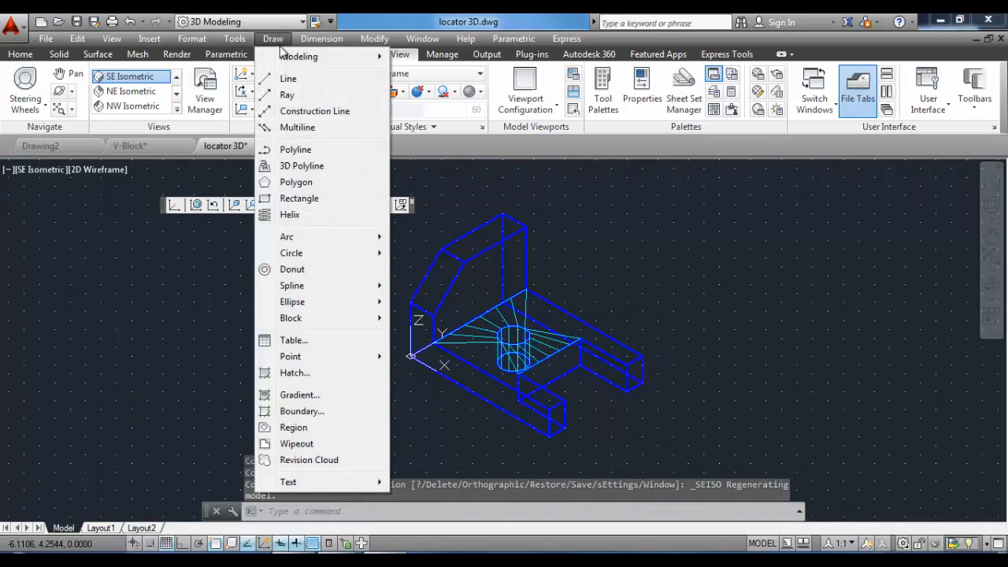
pyautogui.moveTo(288, 58)
pyautogui.moveTo(495, 309)
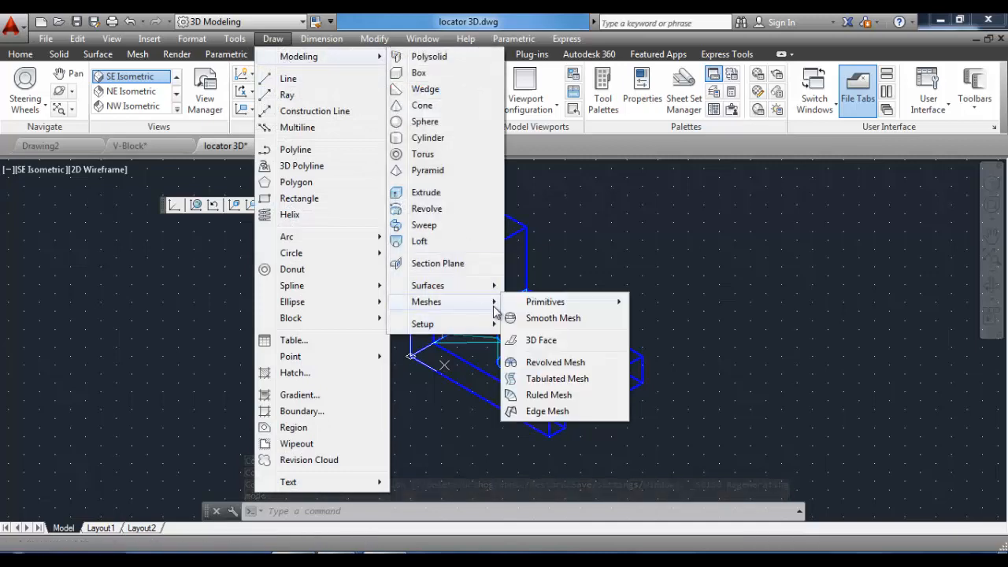
pyautogui.click(544, 340)
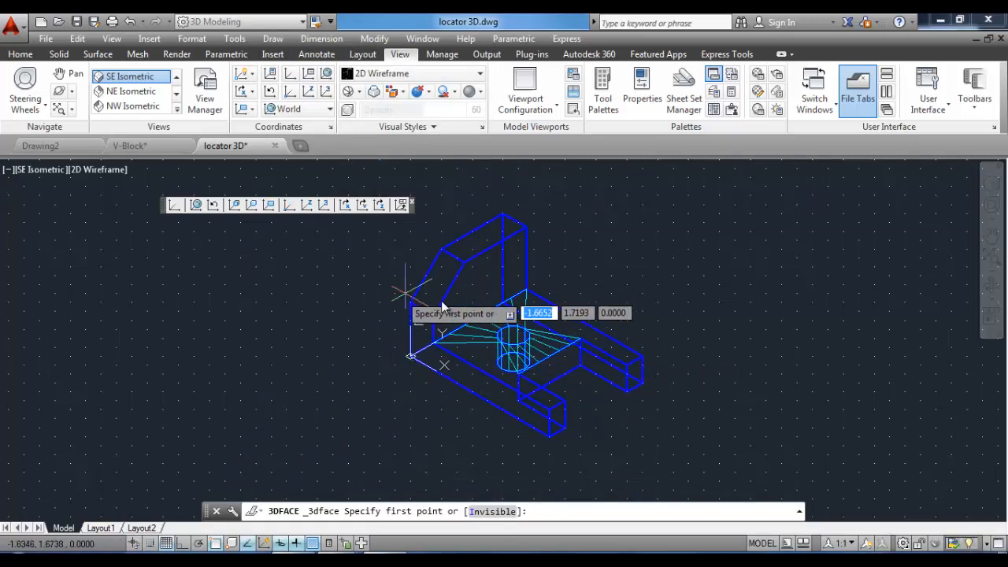
pyautogui.click(504, 217)
pyautogui.click(526, 226)
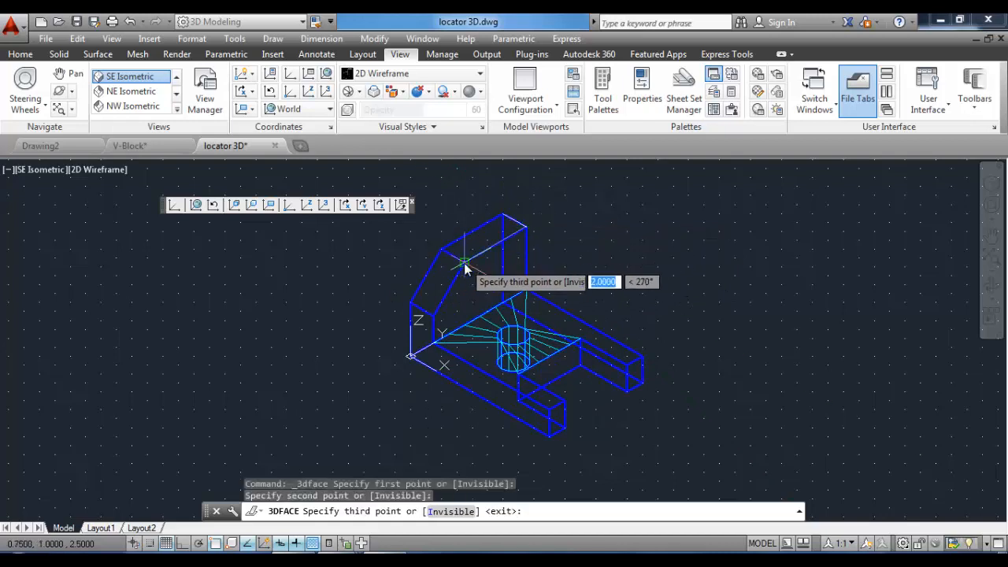
pyautogui.click(465, 268)
pyautogui.click(439, 251)
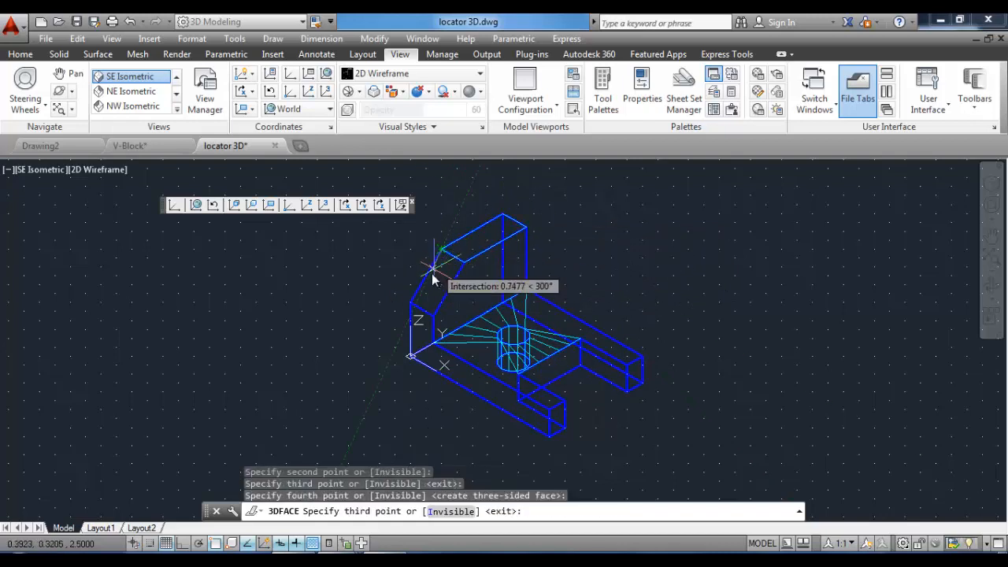
# Continue the 3D faces over the upright's slanted face and its vertical end face, then finish the command.
pyautogui.click(411, 304)
pyautogui.click(433, 316)
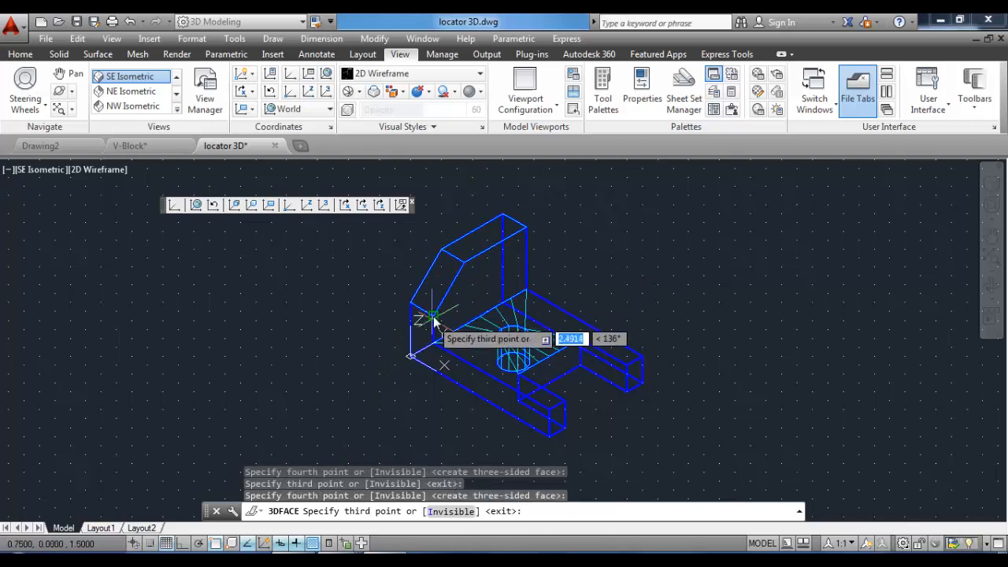
pyautogui.scroll(2, 428, 342)
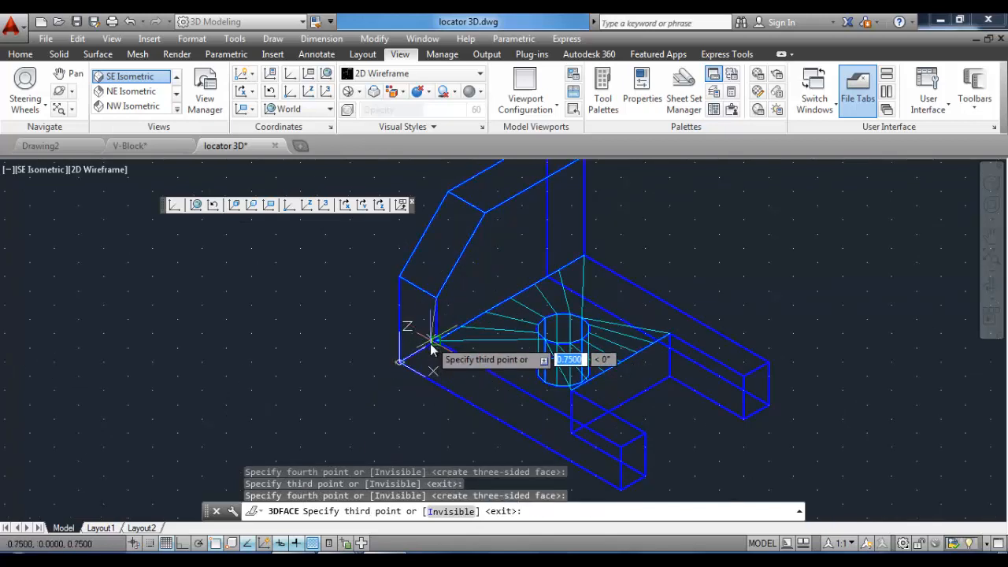
pyautogui.click(432, 343)
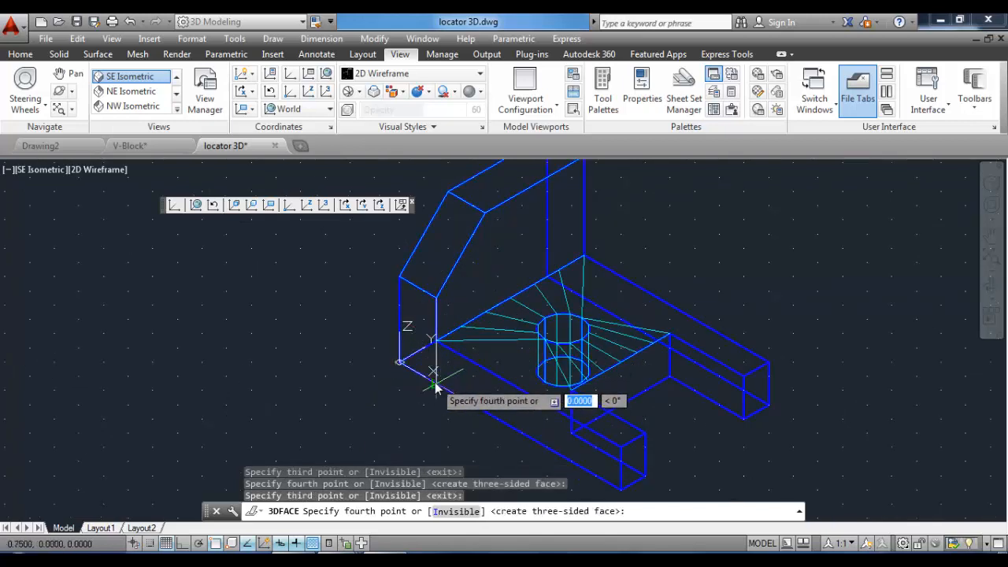
pyautogui.click(399, 365)
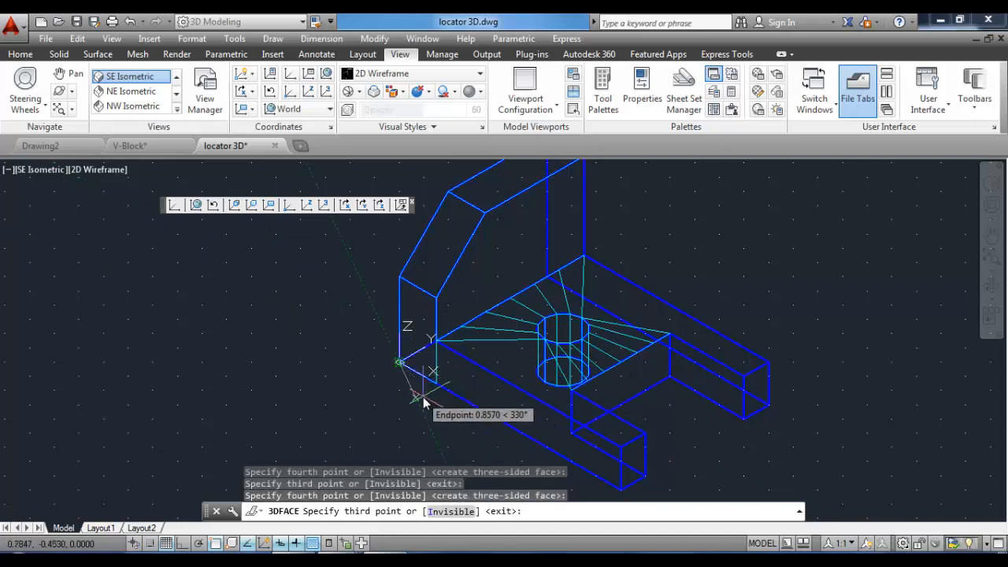
pyautogui.press('Return')
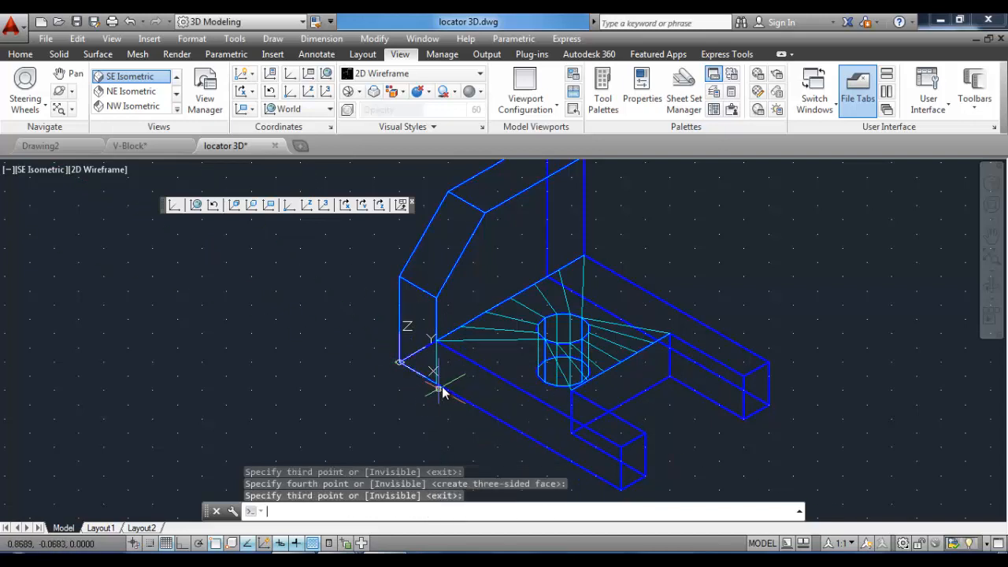
# Preview the faces in the Realistic visual style and return to 2D Wireframe.
pyautogui.scroll(-2, 482, 354)
pyautogui.click(418, 73)
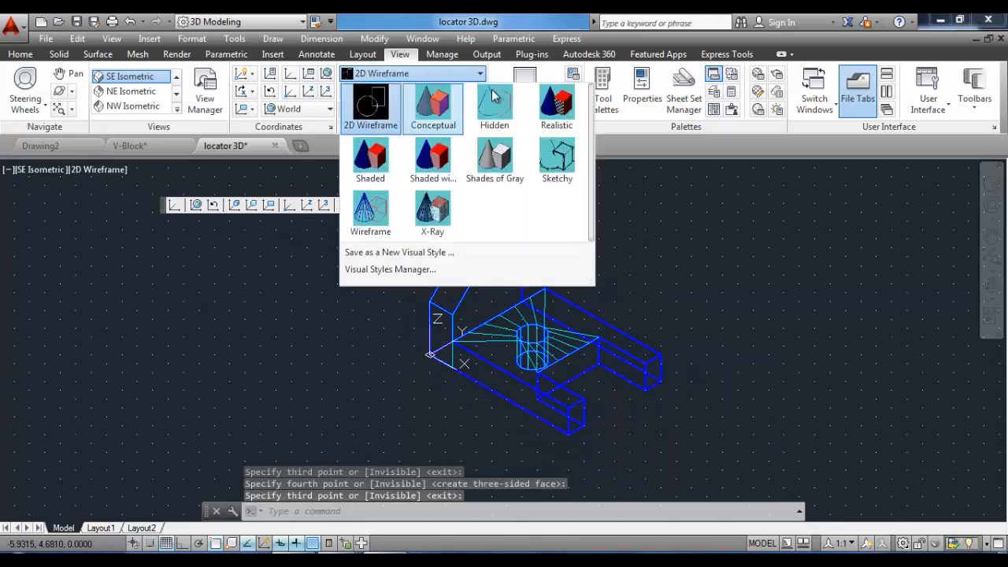
pyautogui.click(551, 103)
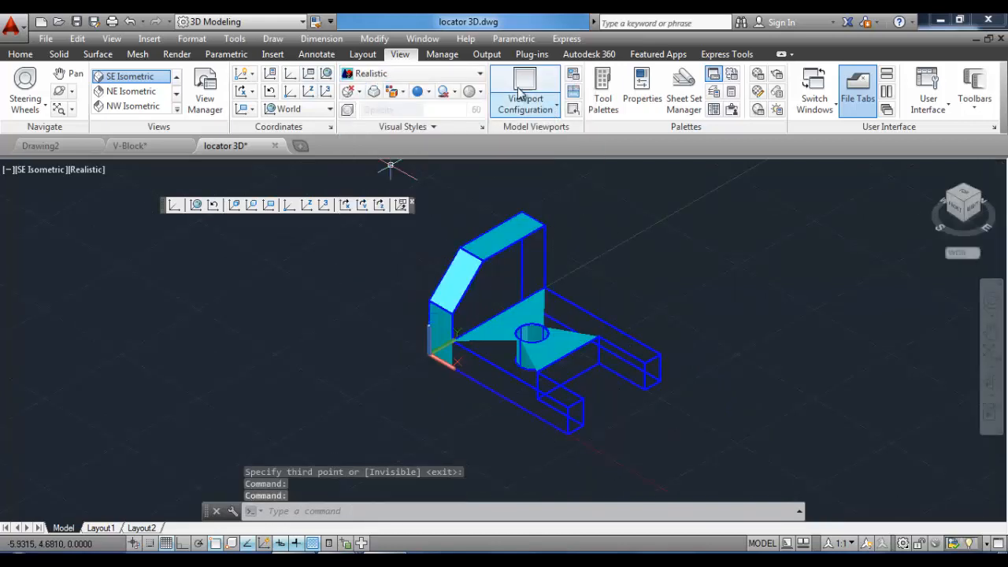
pyautogui.click(441, 74)
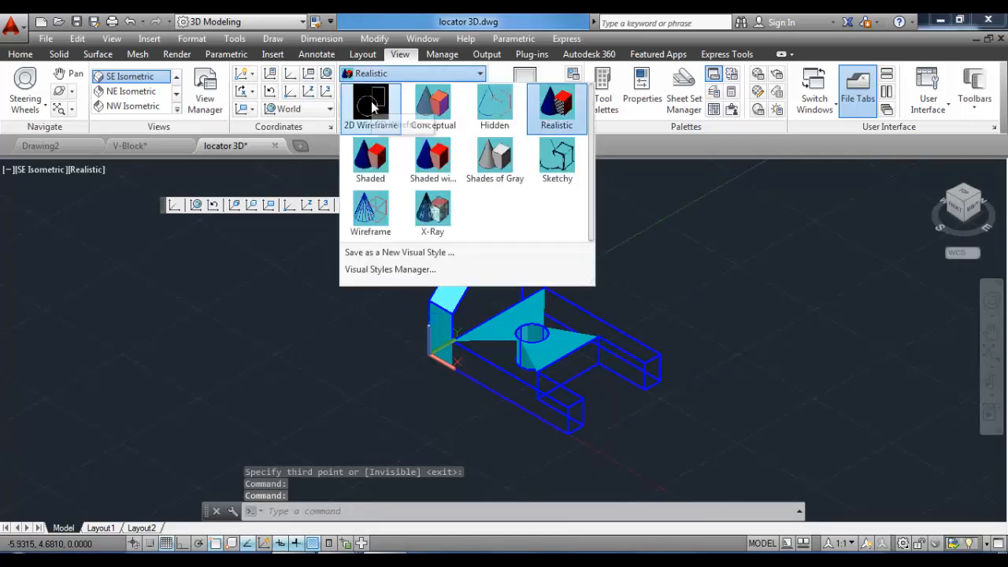
pyautogui.click(372, 106)
# Start another 3D Face and draw a face along the base's front side down to the leg.
pyautogui.click(272, 38)
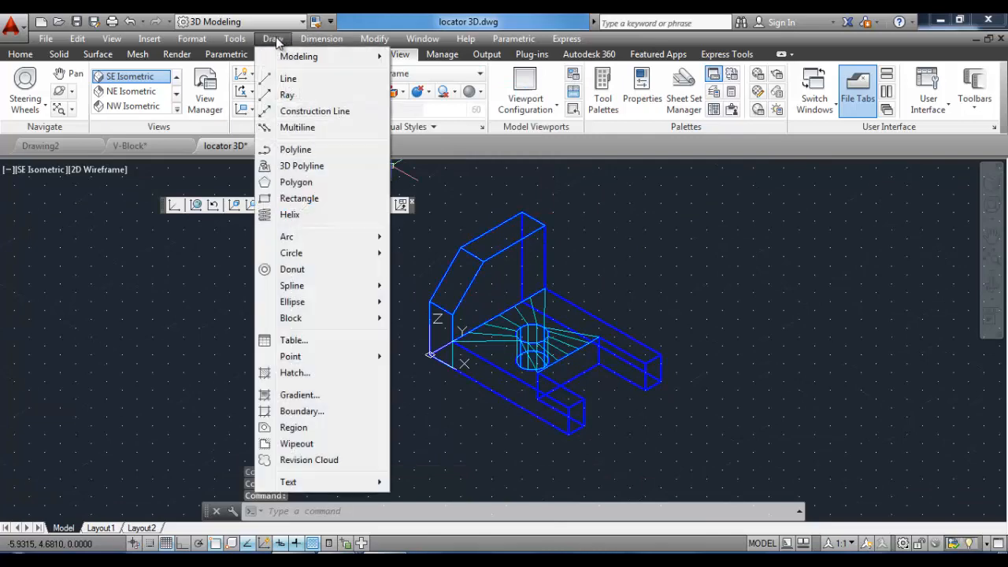
pyautogui.moveTo(299, 61)
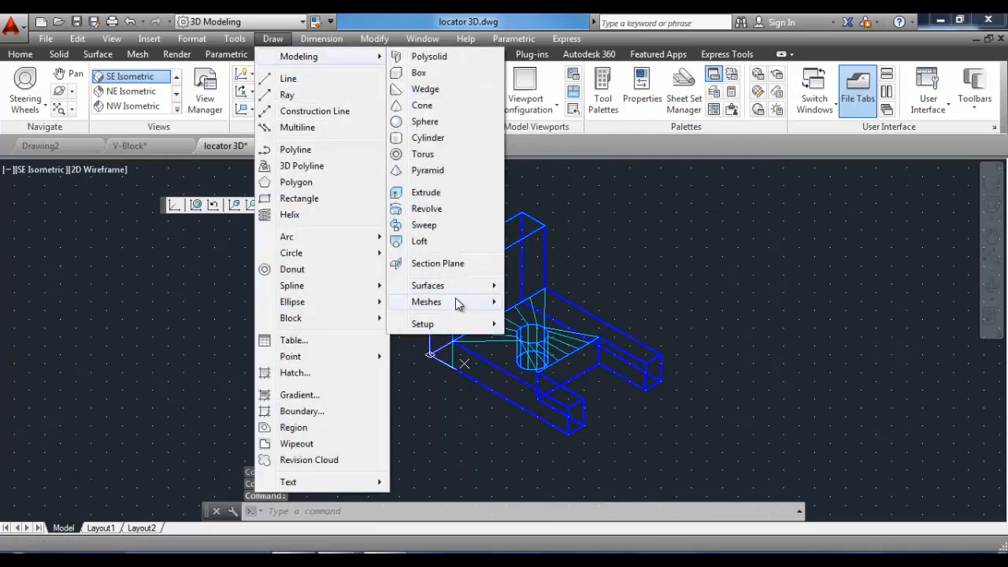
pyautogui.moveTo(459, 304)
pyautogui.click(541, 340)
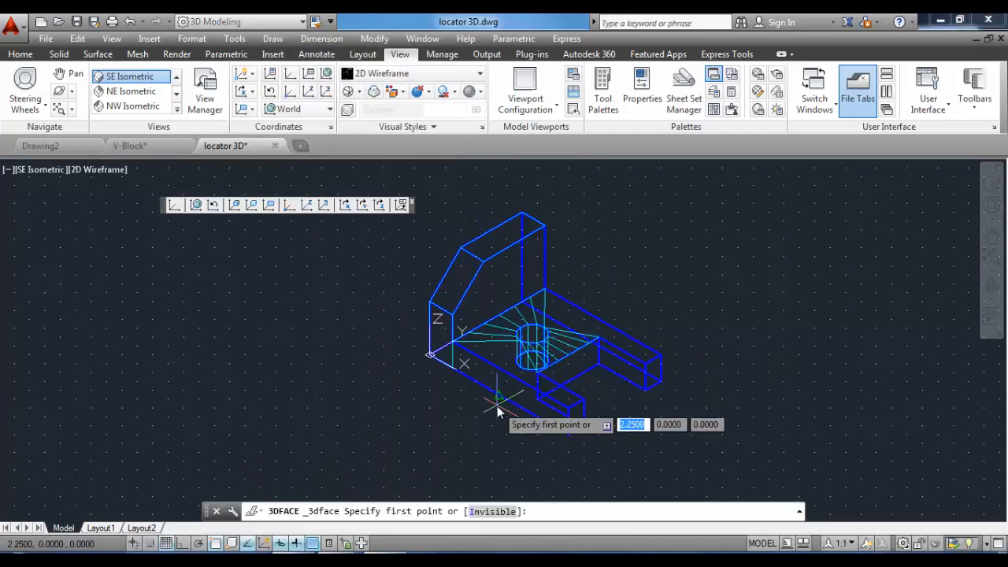
pyautogui.scroll(2, 481, 392)
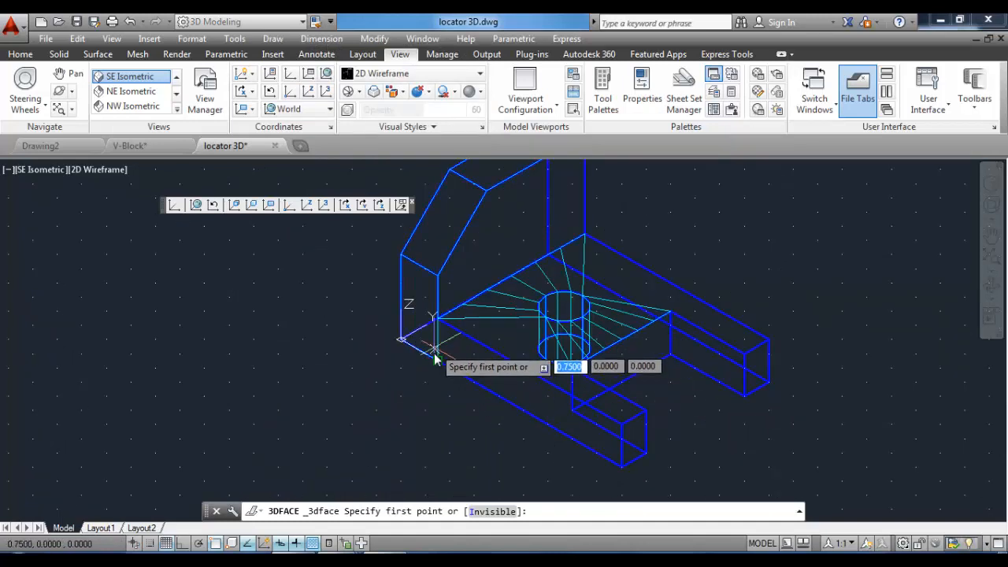
pyautogui.click(438, 323)
pyautogui.click(440, 332)
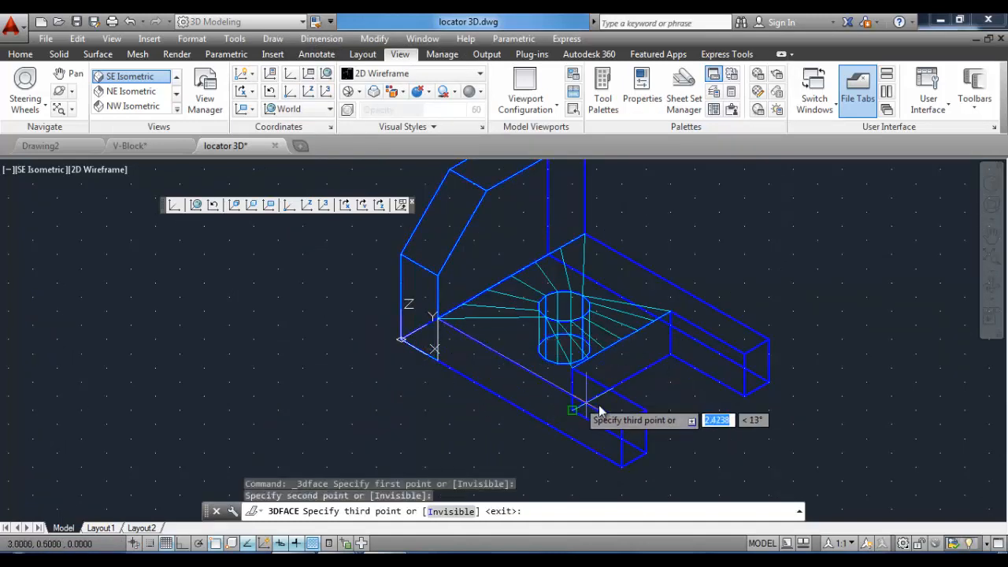
pyautogui.click(622, 423)
pyautogui.click(623, 465)
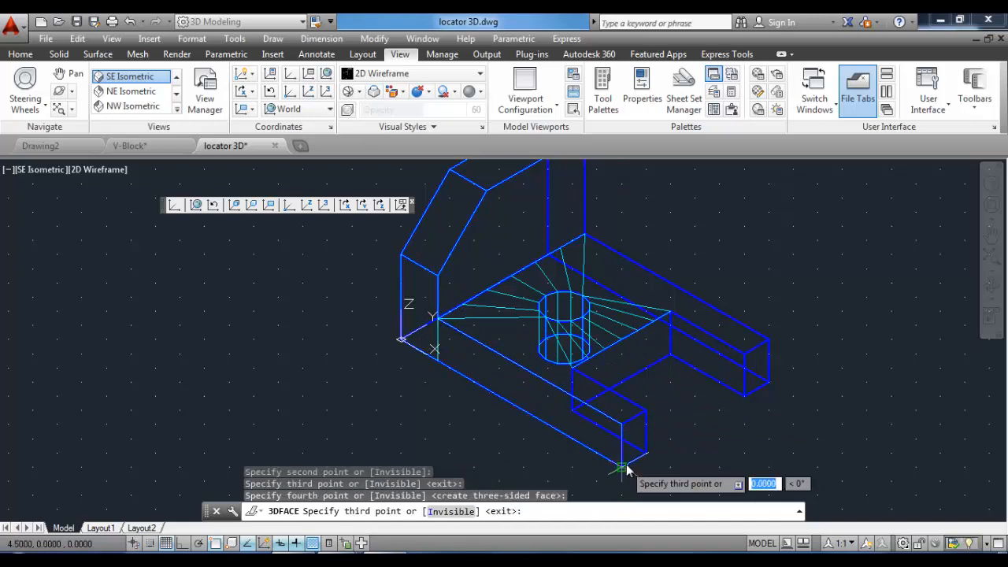
# Continue the 3D faces down the leg's end and along the inner sides of the base's cutout.
pyautogui.click(647, 455)
pyautogui.click(647, 411)
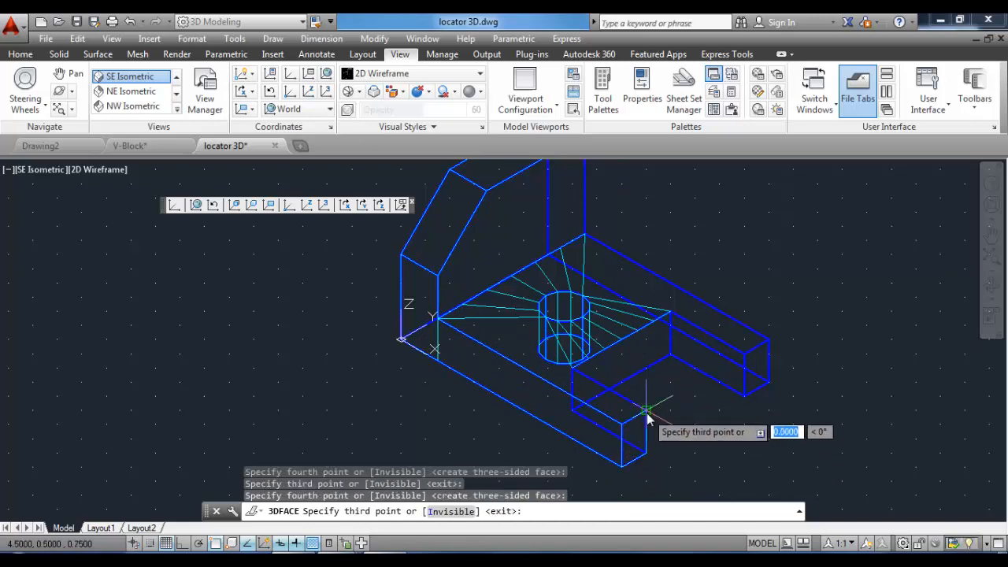
pyautogui.moveTo(655, 404); pyautogui.dragTo(583, 390, button='middle')
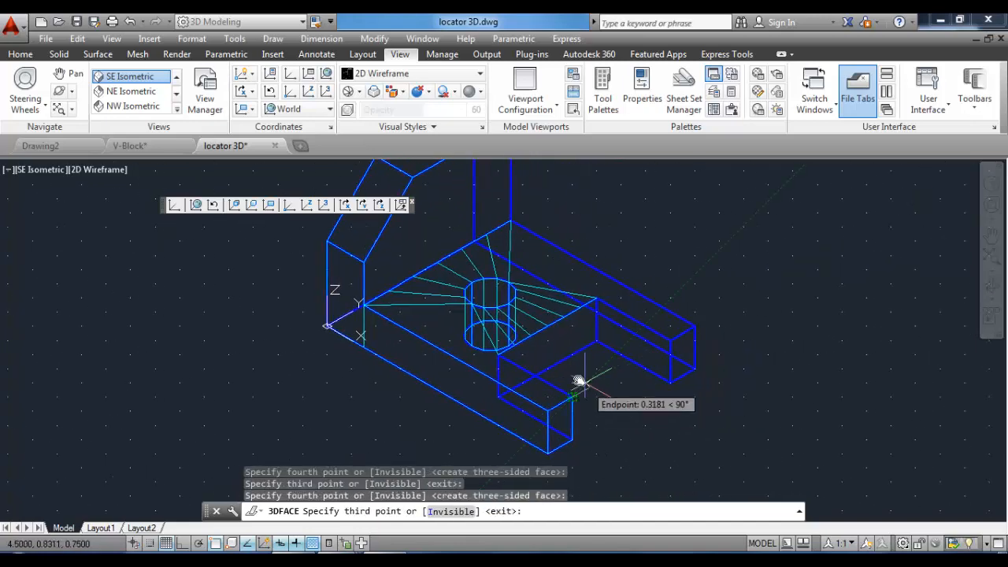
pyautogui.click(501, 359)
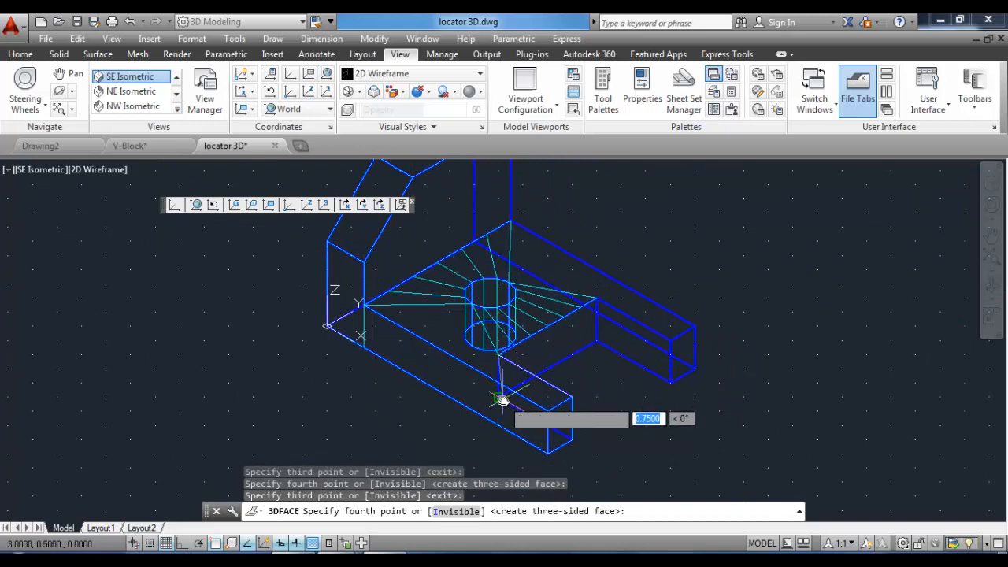
pyautogui.click(500, 396)
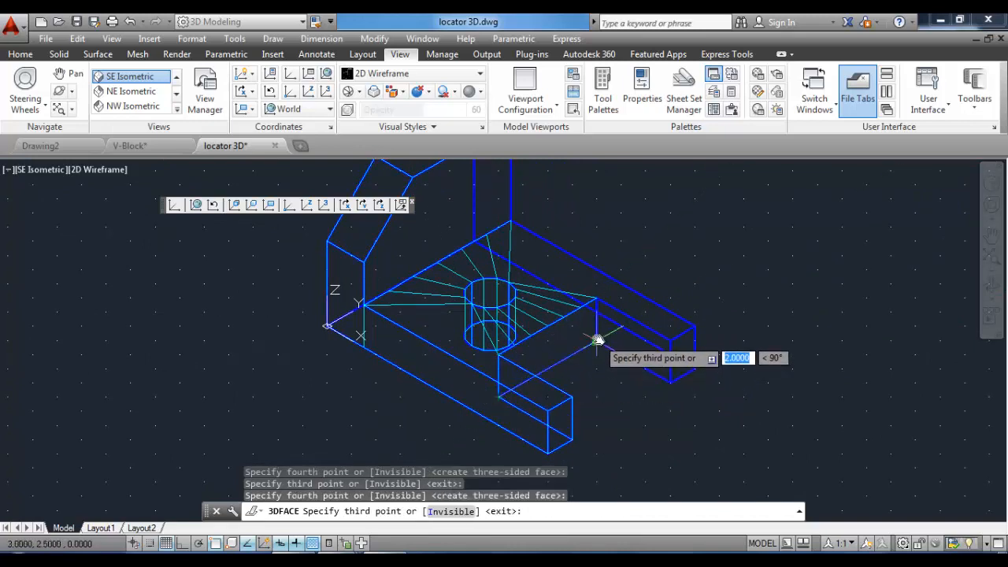
pyautogui.click(598, 341)
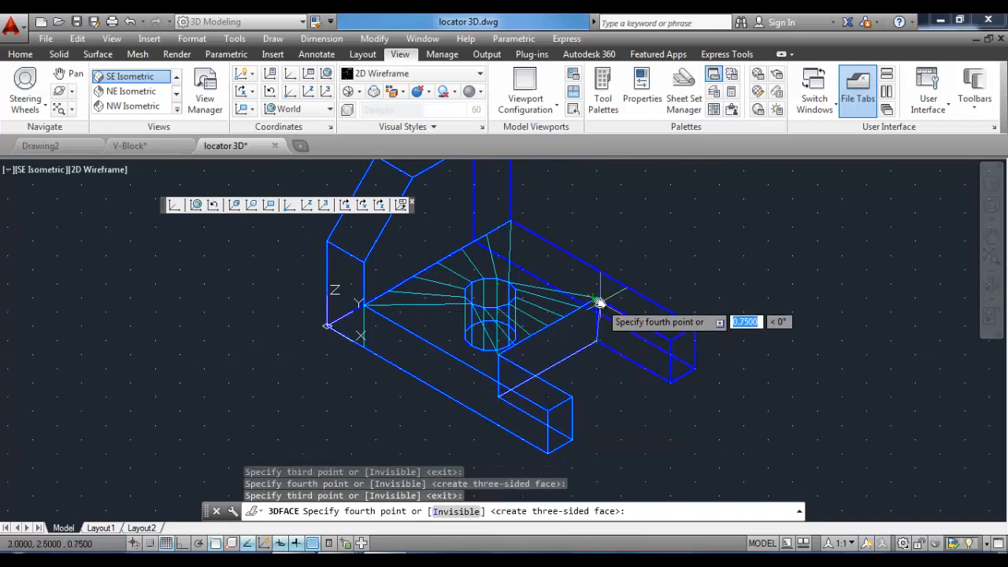
pyautogui.click(598, 302)
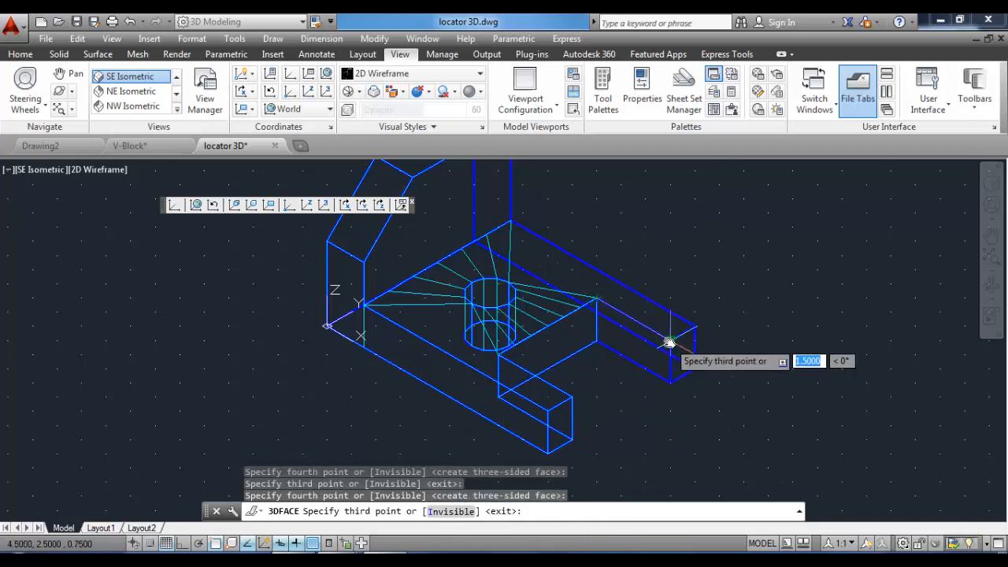
# Continue the 3D faces across the end of the base's back arm and along its back edge to the upright.
pyautogui.click(669, 367)
pyautogui.click(694, 370)
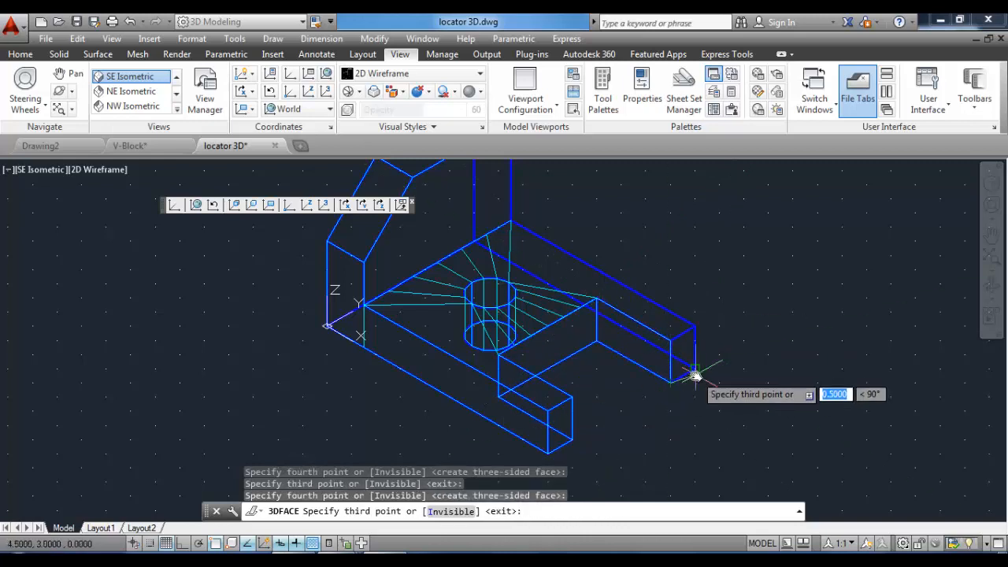
pyautogui.click(694, 367)
pyautogui.click(695, 326)
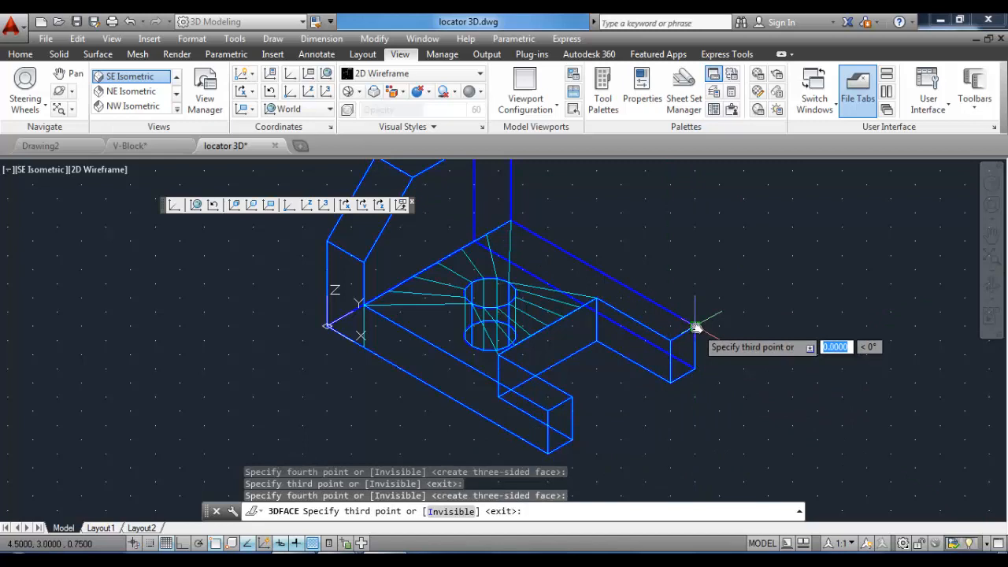
pyautogui.click(512, 221)
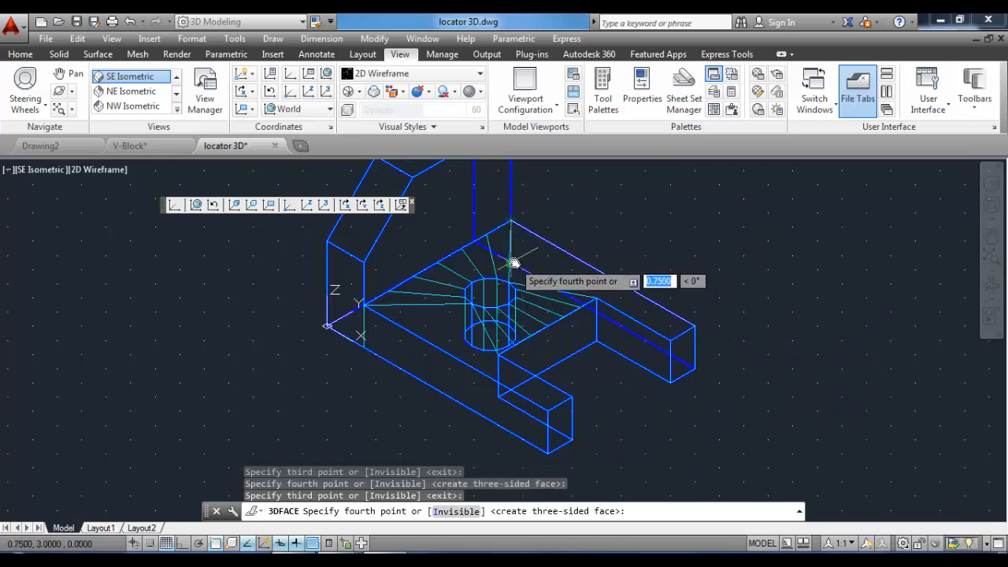
pyautogui.click(513, 262)
# Draw a 3D face over the upright's inner vertical face, then finish the 3D Face command.
pyautogui.moveTo(536, 205); pyautogui.dragTo(581, 341, button='middle')
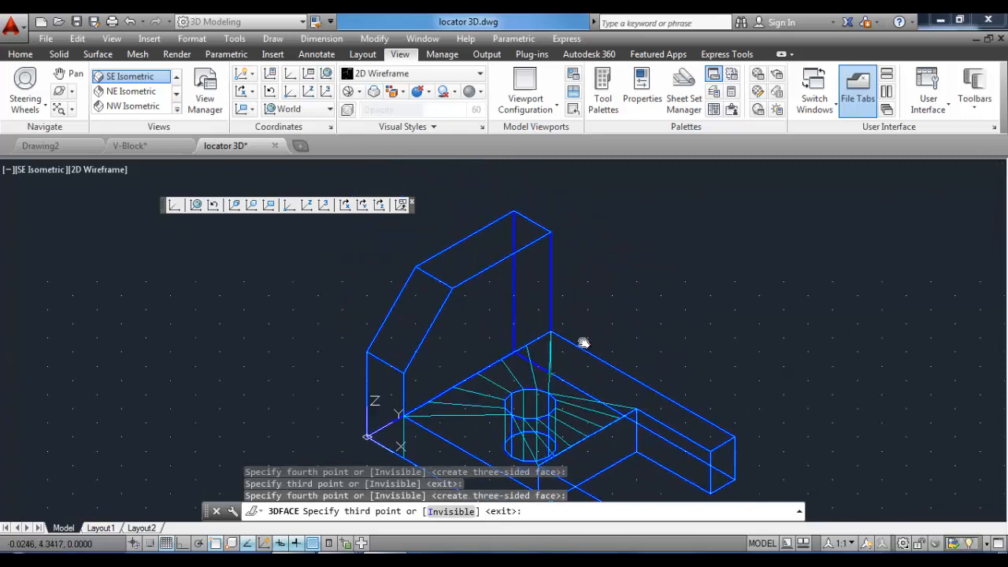
pyautogui.click(520, 378)
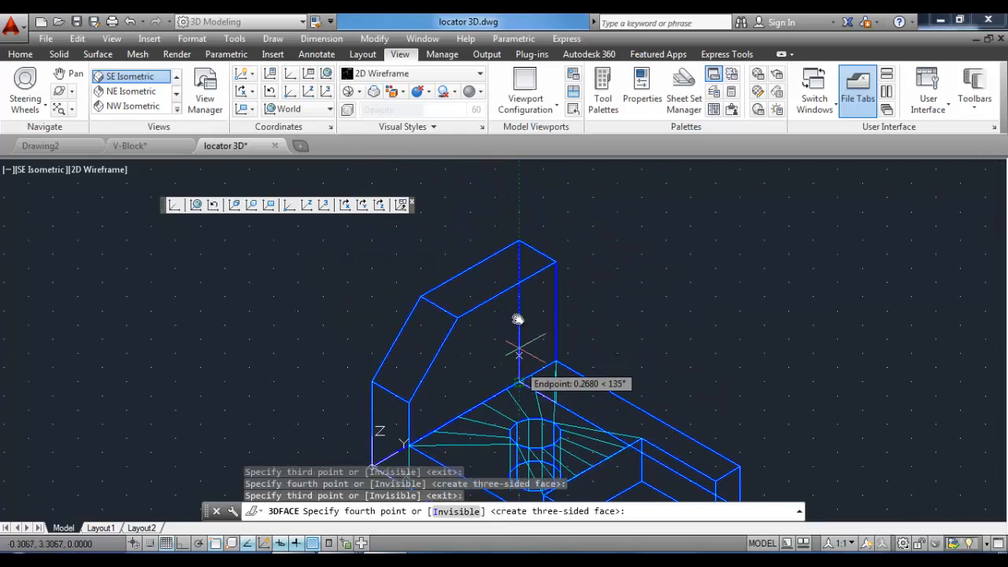
pyautogui.click(521, 244)
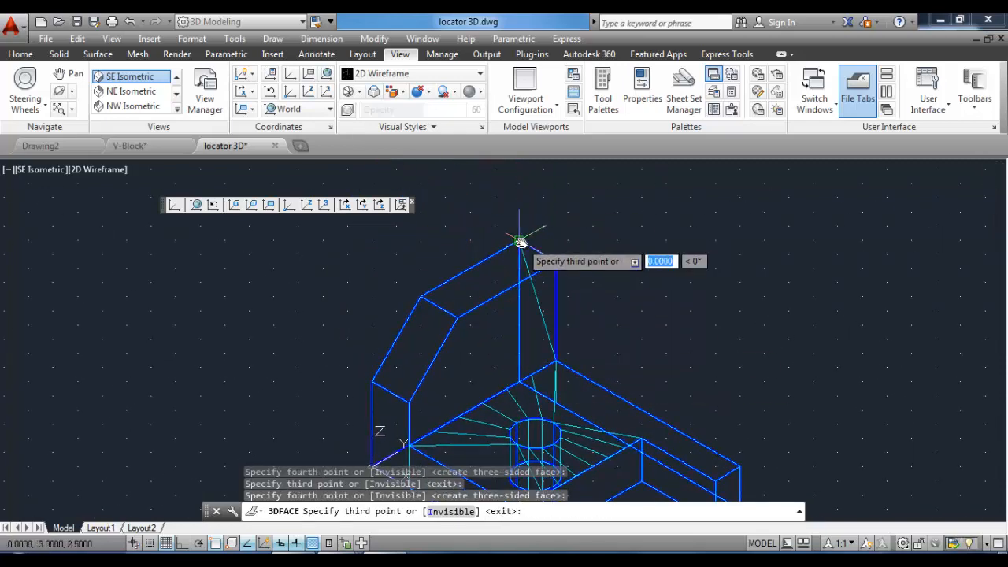
pyautogui.click(557, 264)
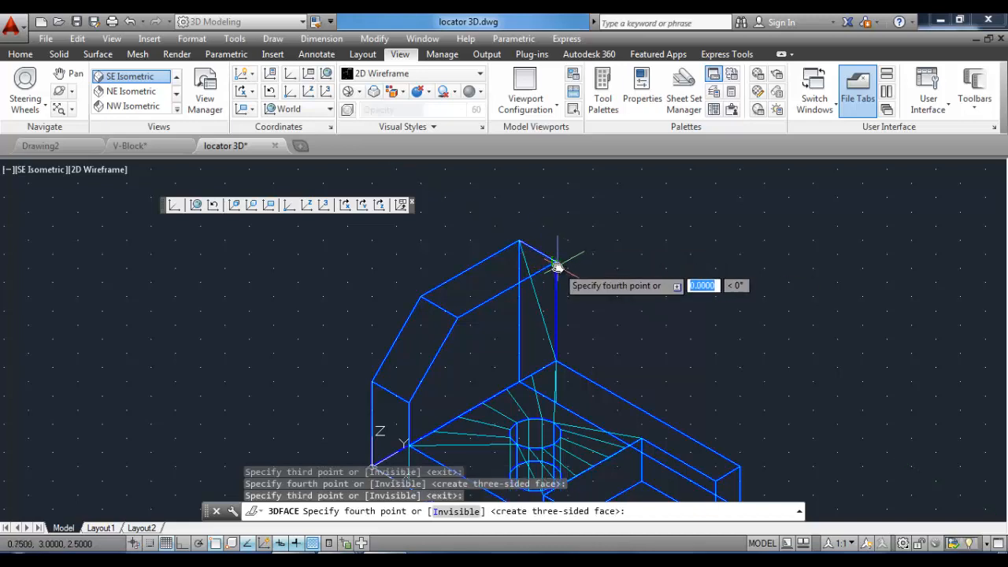
pyautogui.click(556, 362)
pyautogui.press('Return')
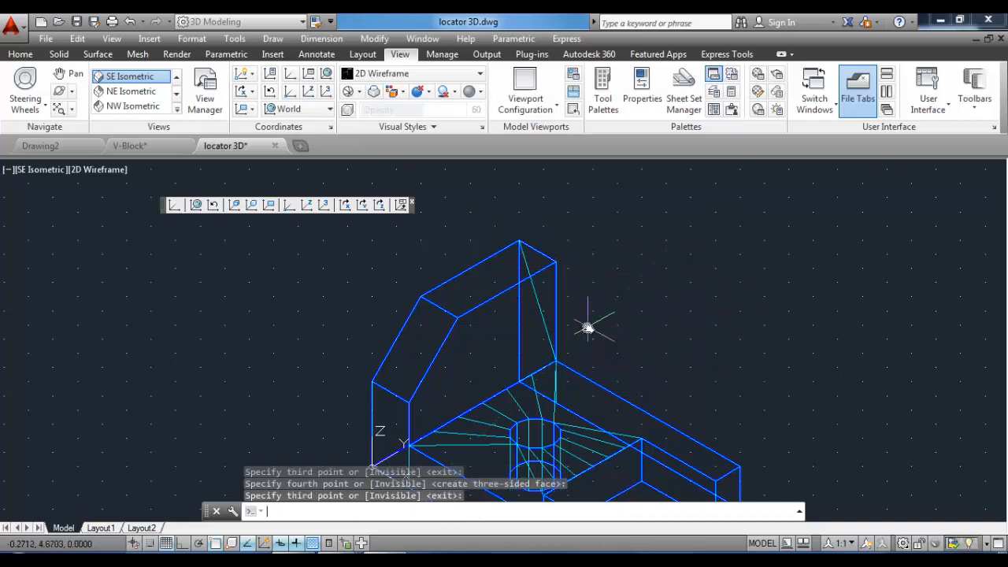
# Preview the faced model in the Realistic visual style.
pyautogui.moveTo(666, 359); pyautogui.dragTo(639, 283, button='middle')
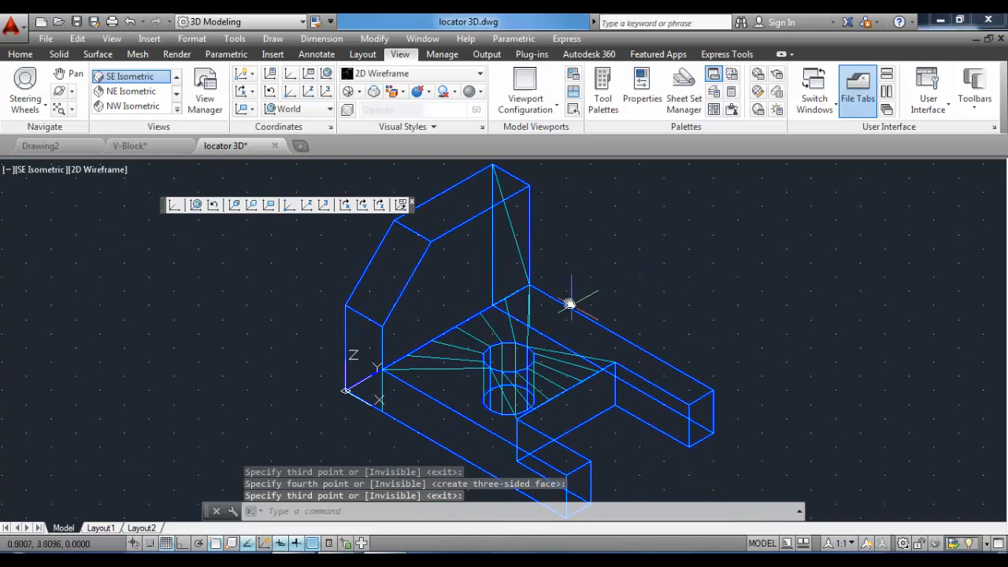
pyautogui.click(480, 73)
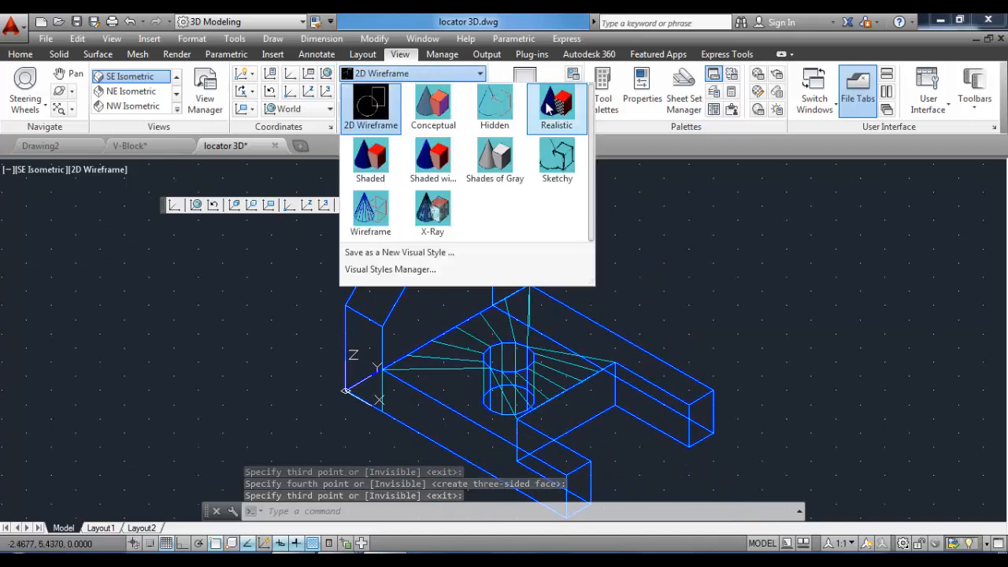
pyautogui.click(554, 103)
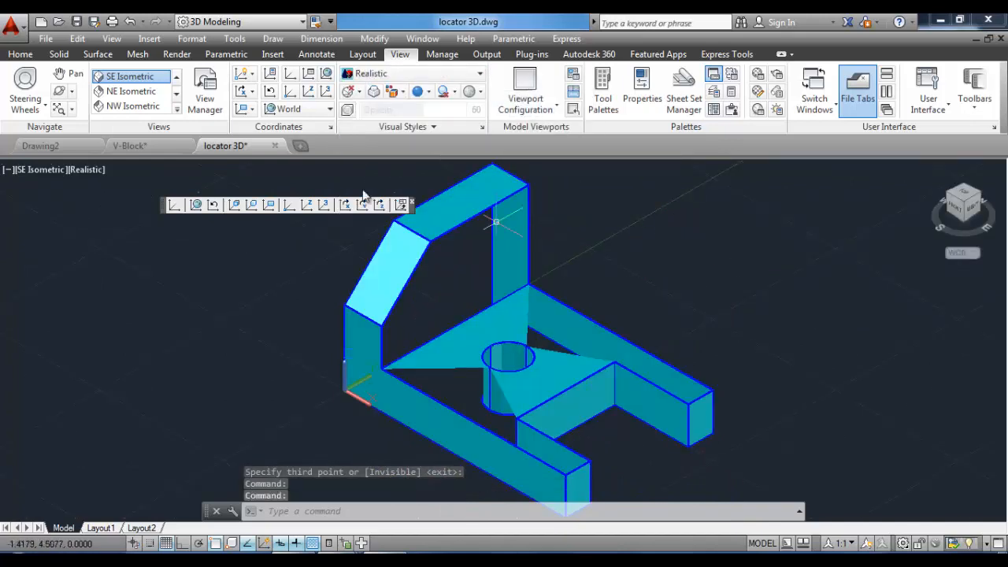
# Free-orbit the model to view it from behind, then return to the 2D Wireframe visual style.
pyautogui.click(70, 91)
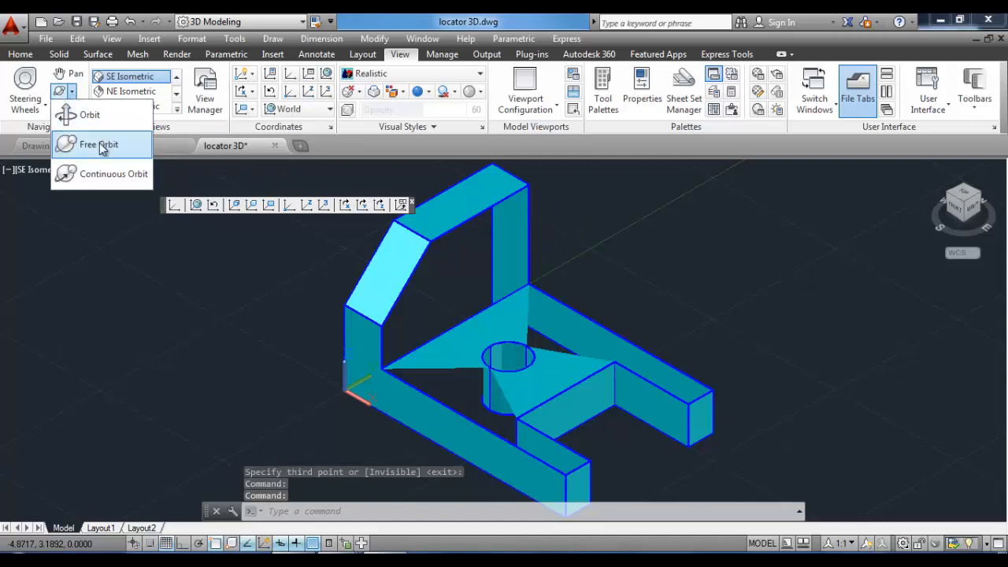
pyautogui.click(101, 141)
pyautogui.moveTo(618, 342); pyautogui.dragTo(572, 337)
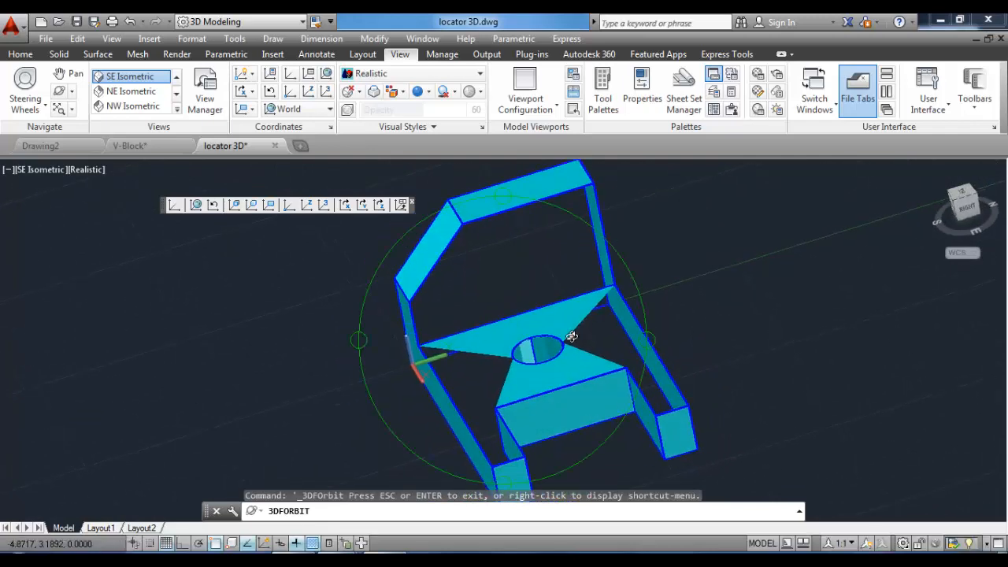
pyautogui.rightClick(534, 311)
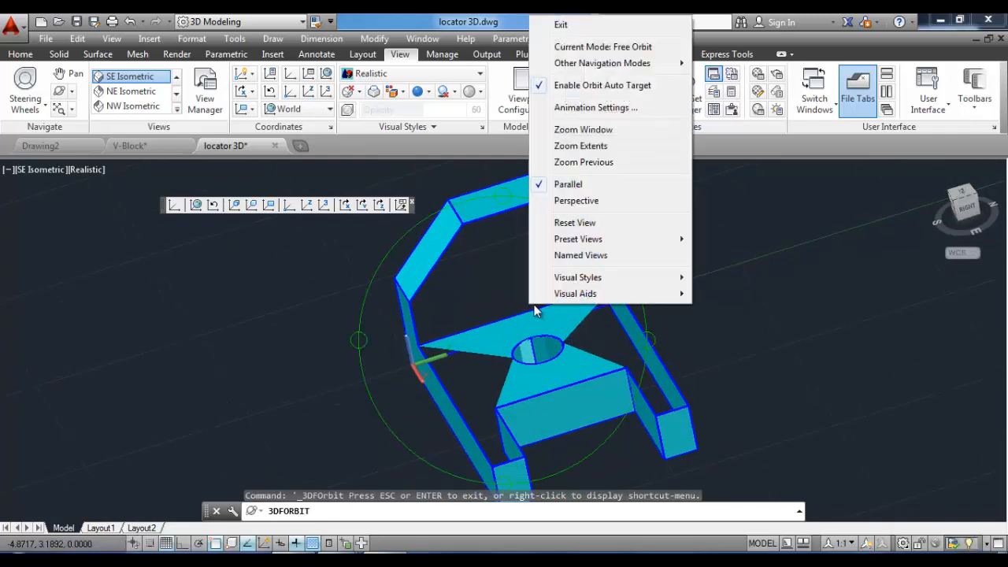
pyautogui.click(586, 29)
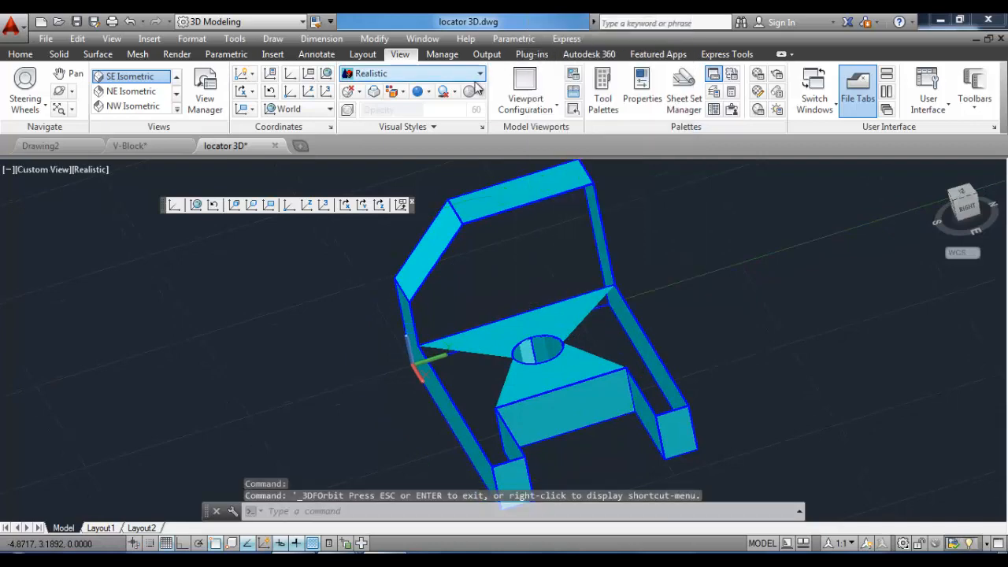
pyautogui.click(415, 76)
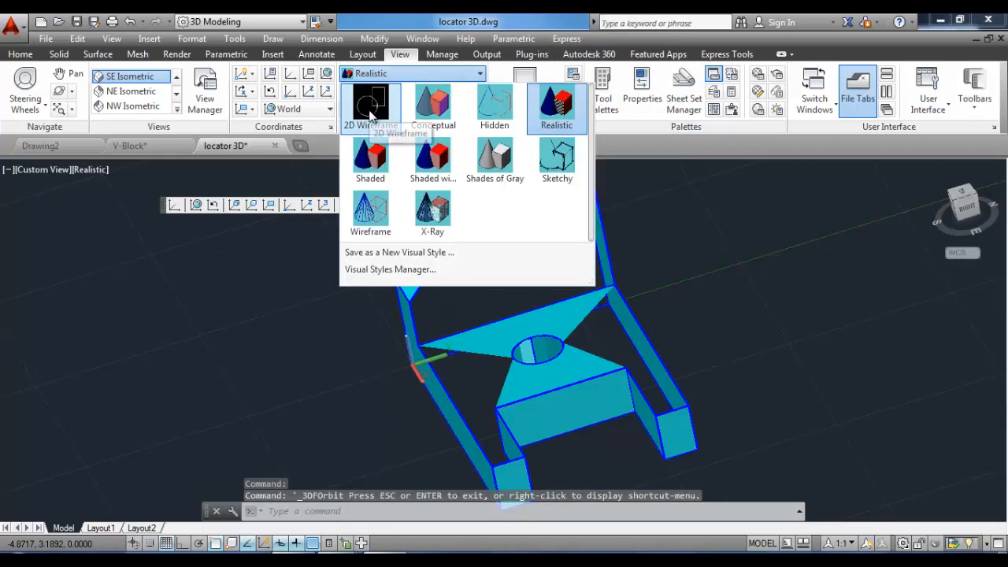
pyautogui.click(370, 111)
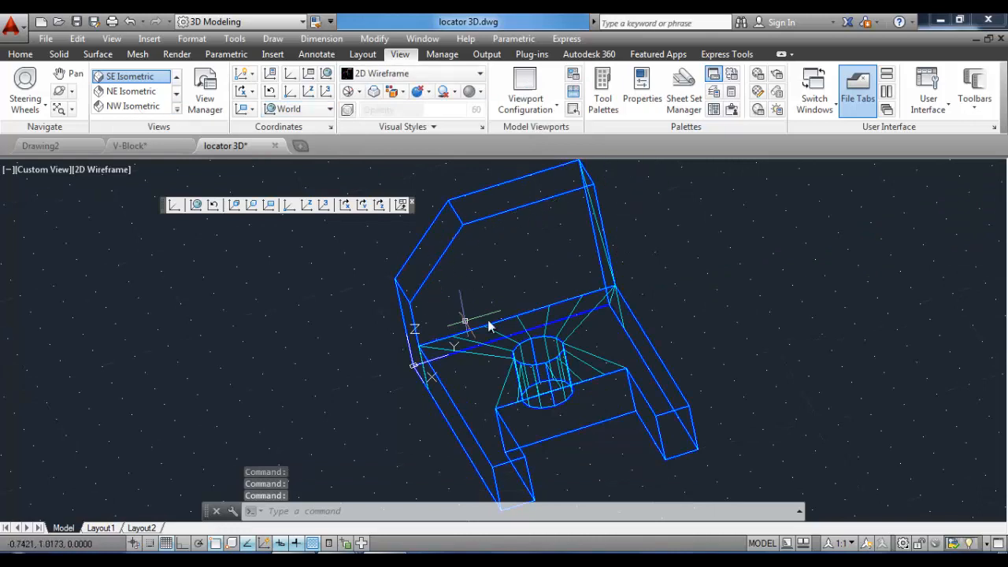
# Start 3D Face and draw faces over the upright's outer back face and its lower slanted section, then finish.
pyautogui.click(273, 39)
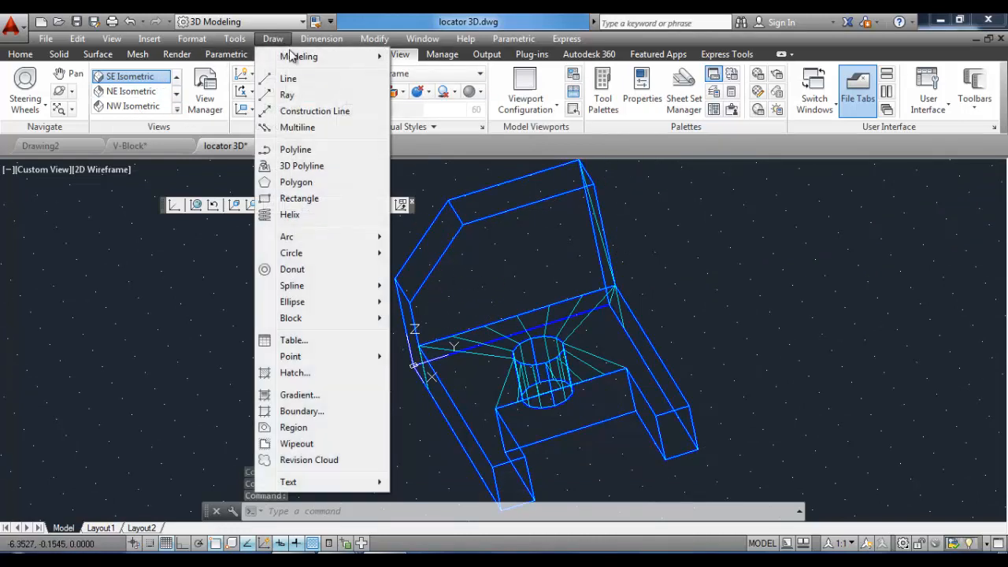
pyautogui.moveTo(292, 57)
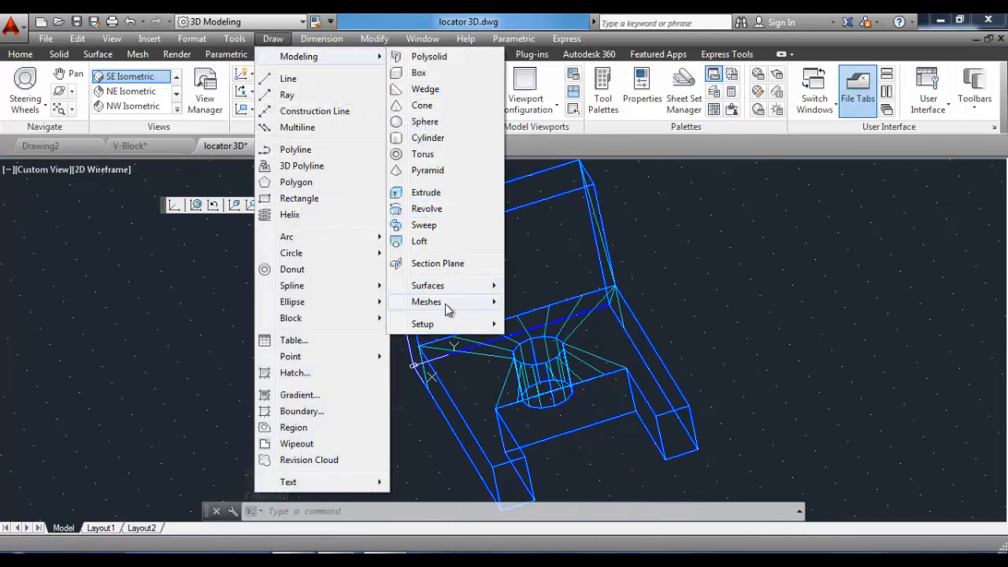
pyautogui.moveTo(445, 305)
pyautogui.click(542, 338)
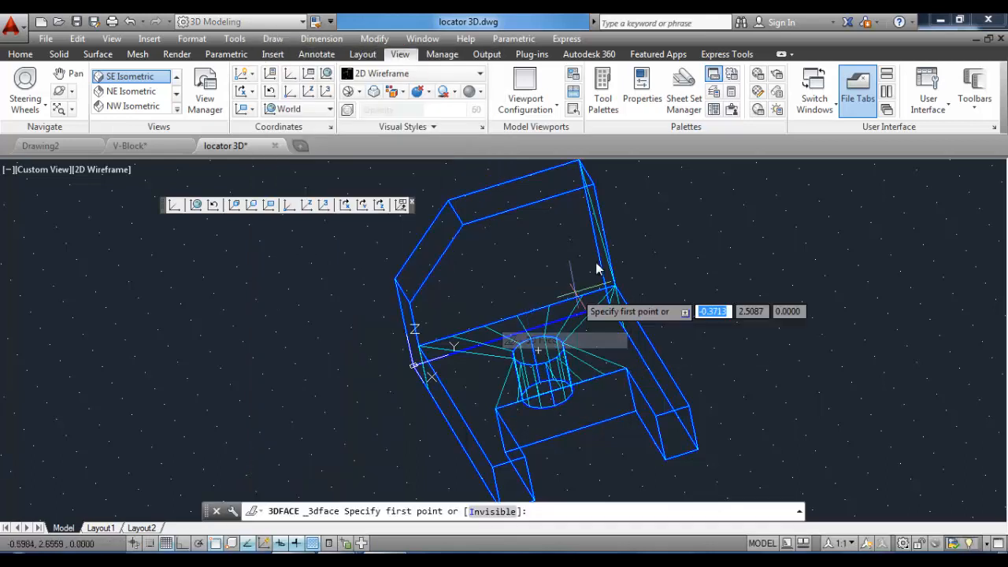
pyautogui.click(591, 191)
pyautogui.scroll(4, 612, 288)
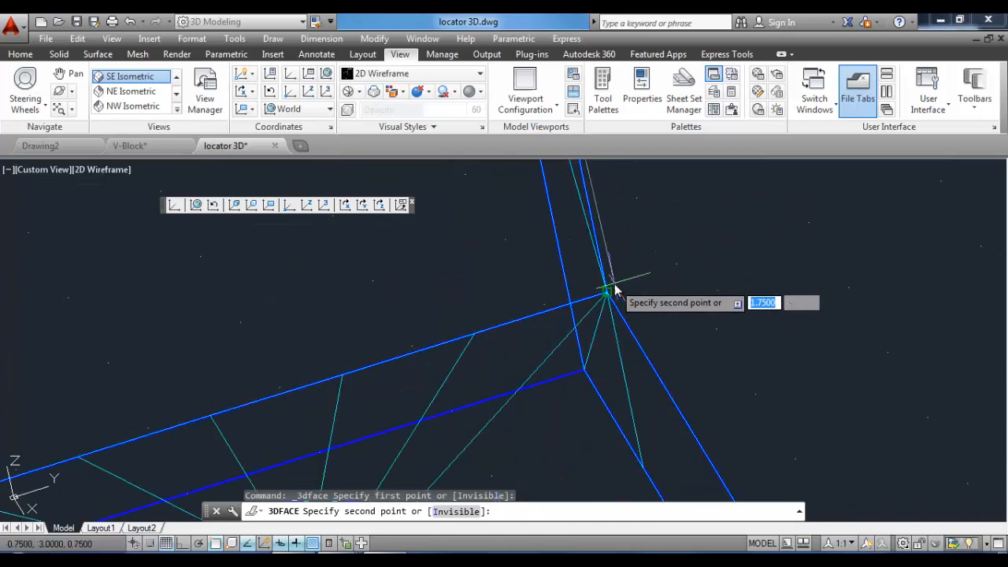
pyautogui.click(607, 294)
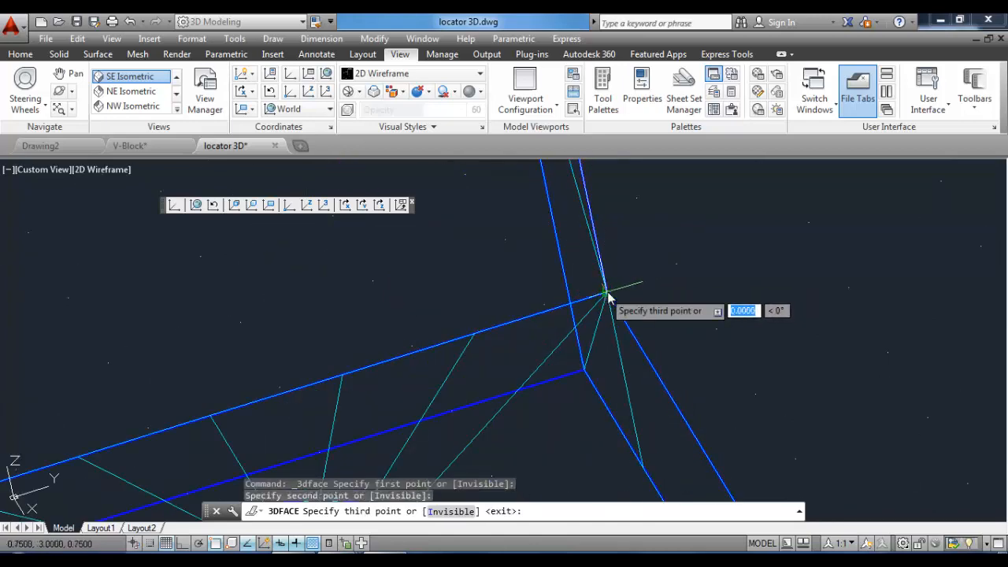
pyautogui.scroll(-4, 630, 288)
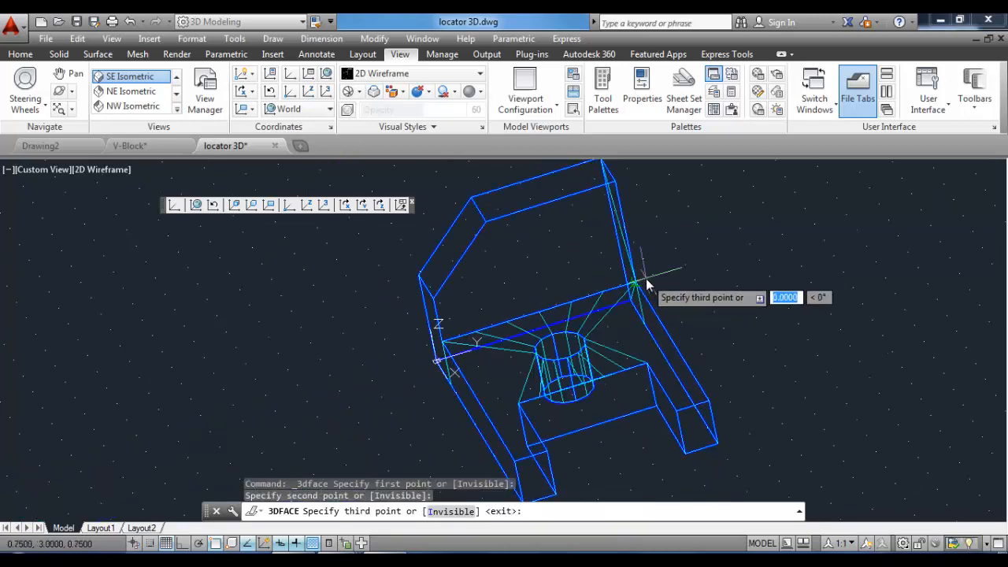
pyautogui.click(444, 345)
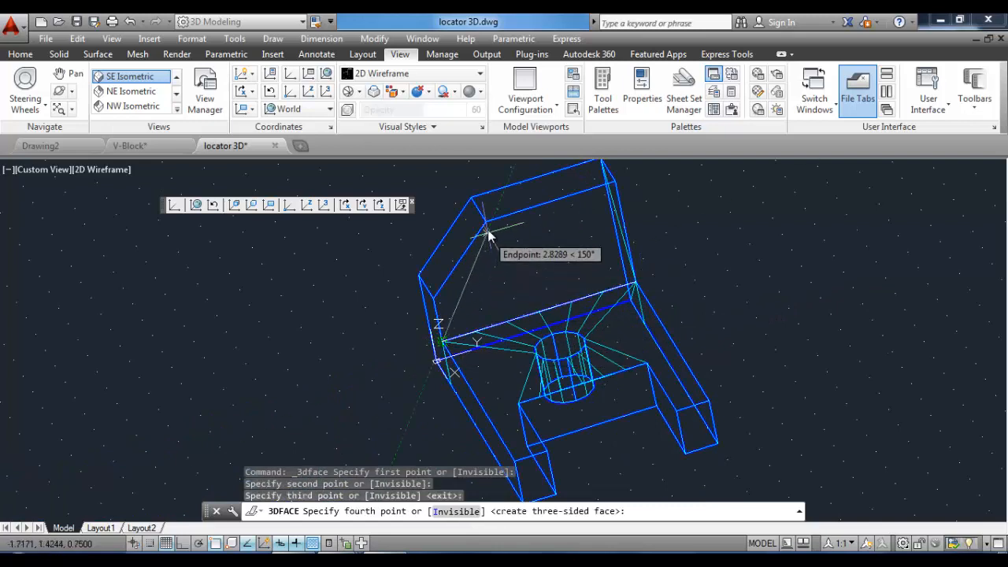
pyautogui.click(487, 222)
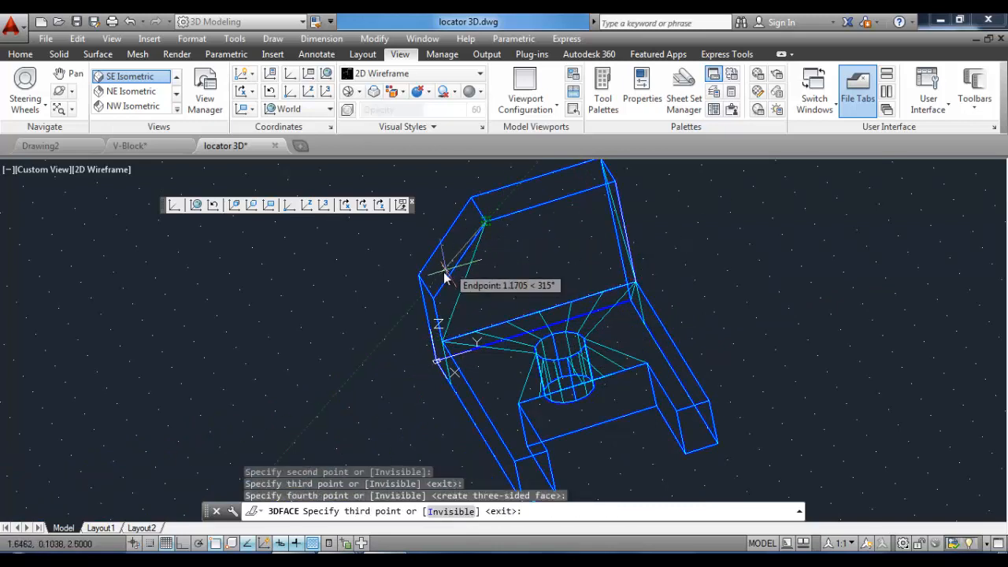
pyautogui.click(436, 303)
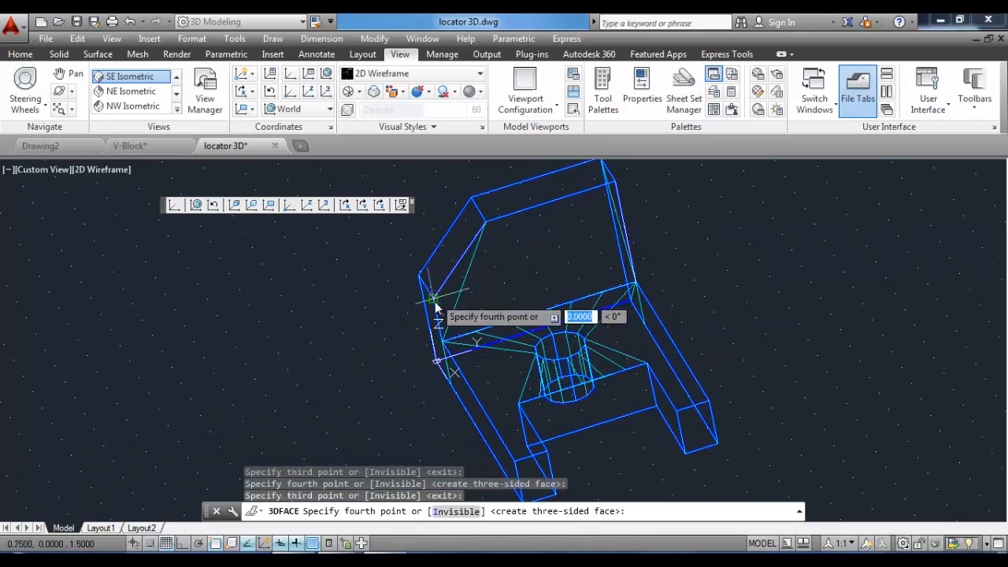
pyautogui.click(441, 345)
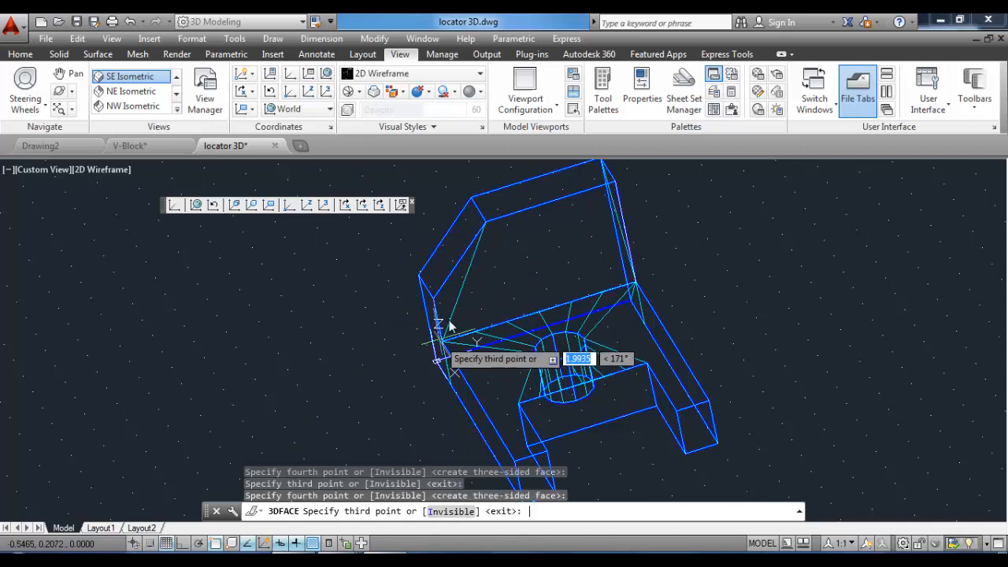
pyautogui.press('Return')
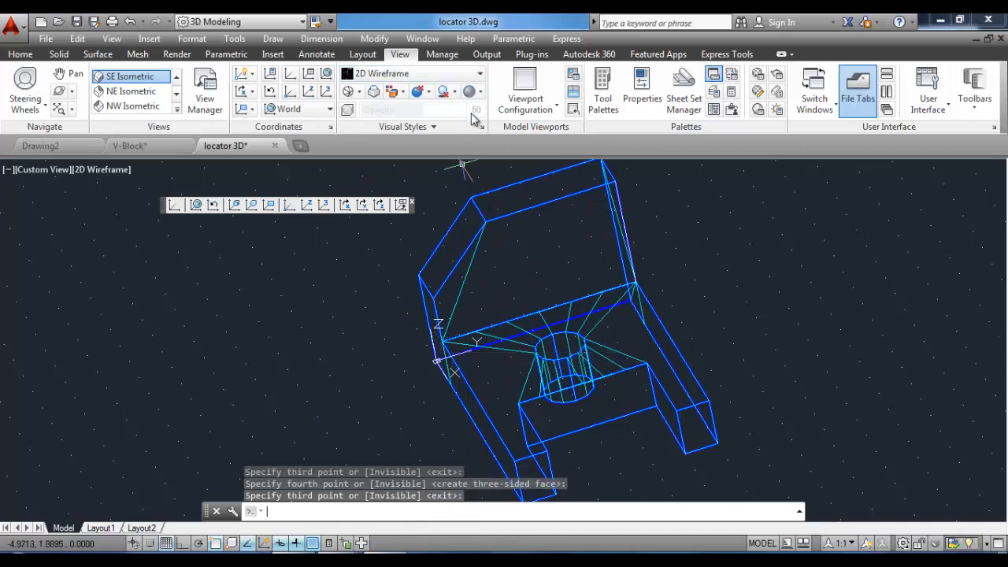
# Preview the new faces in the Realistic visual style.
pyautogui.click(474, 73)
pyautogui.click(551, 106)
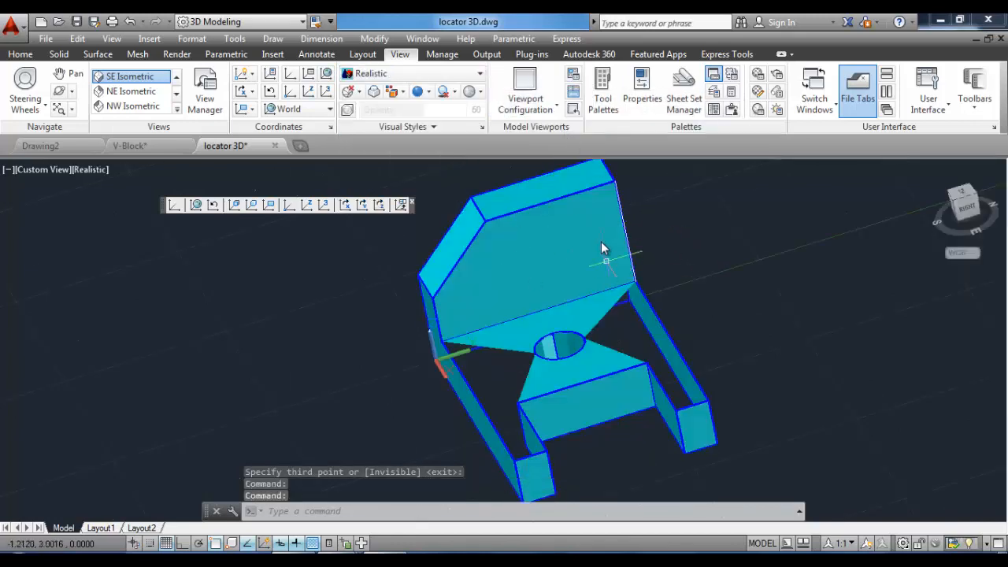
# Preview the model in the Hidden visual style, then switch back to 2D Wireframe.
pyautogui.click(476, 73)
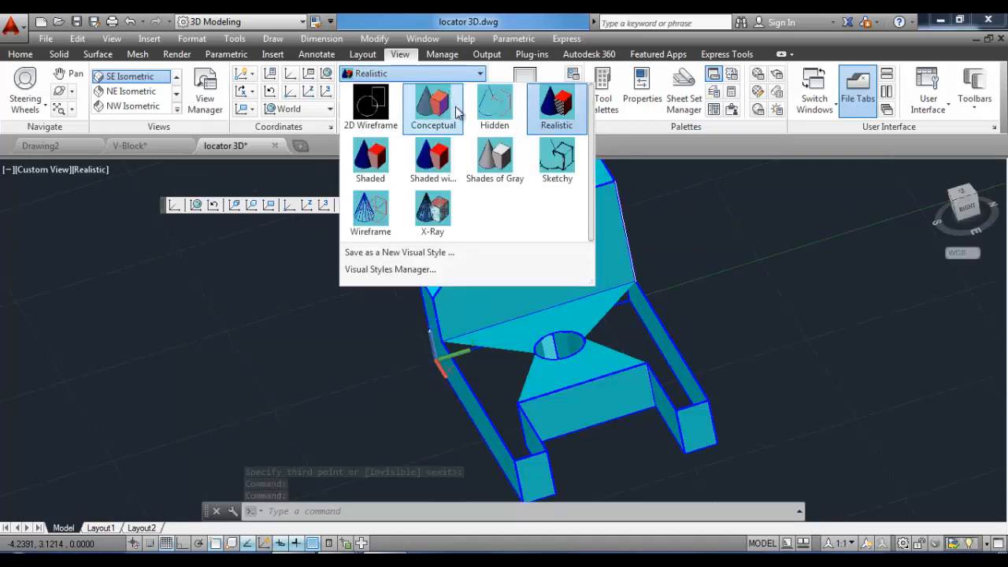
pyautogui.click(486, 110)
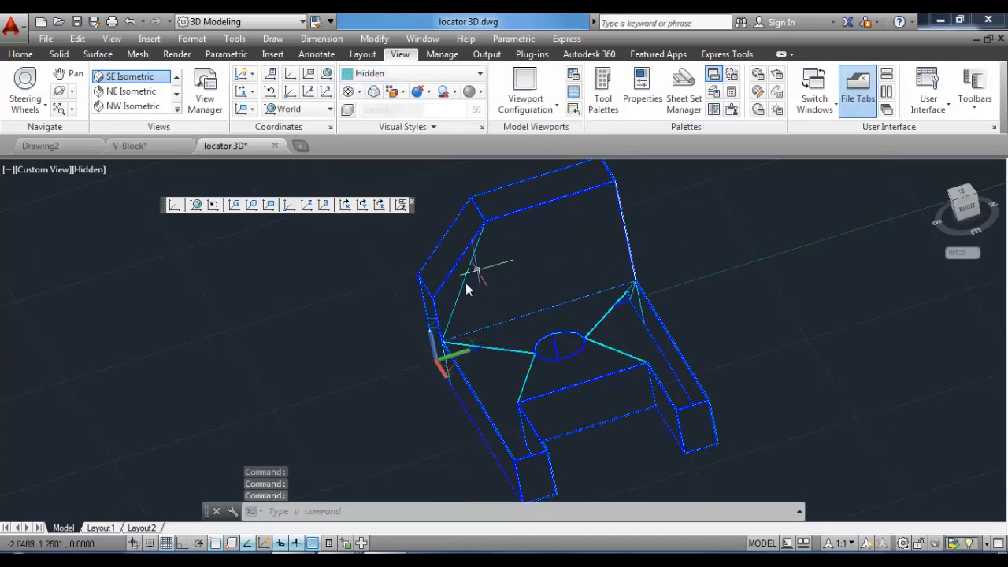
pyautogui.click(418, 75)
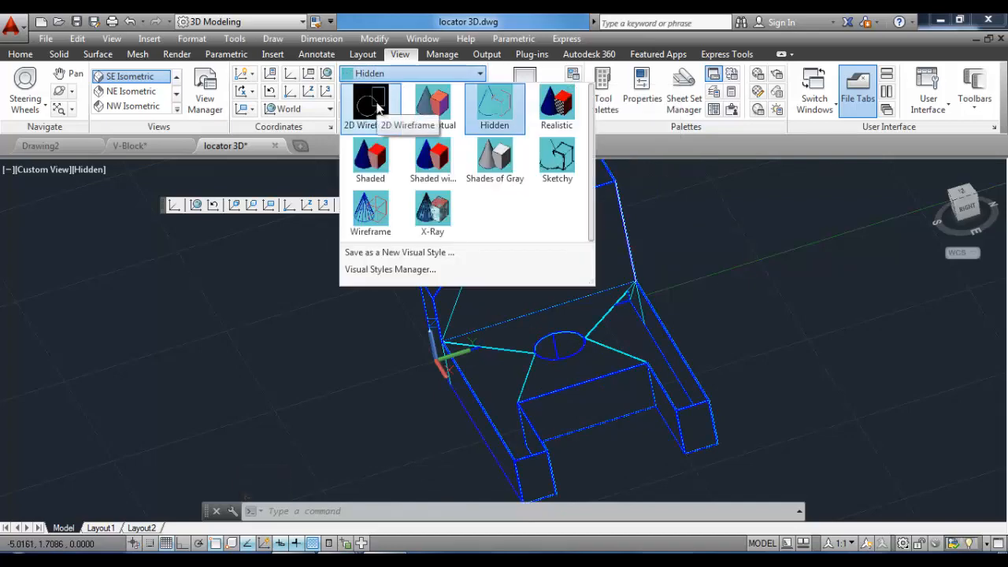
pyautogui.click(378, 108)
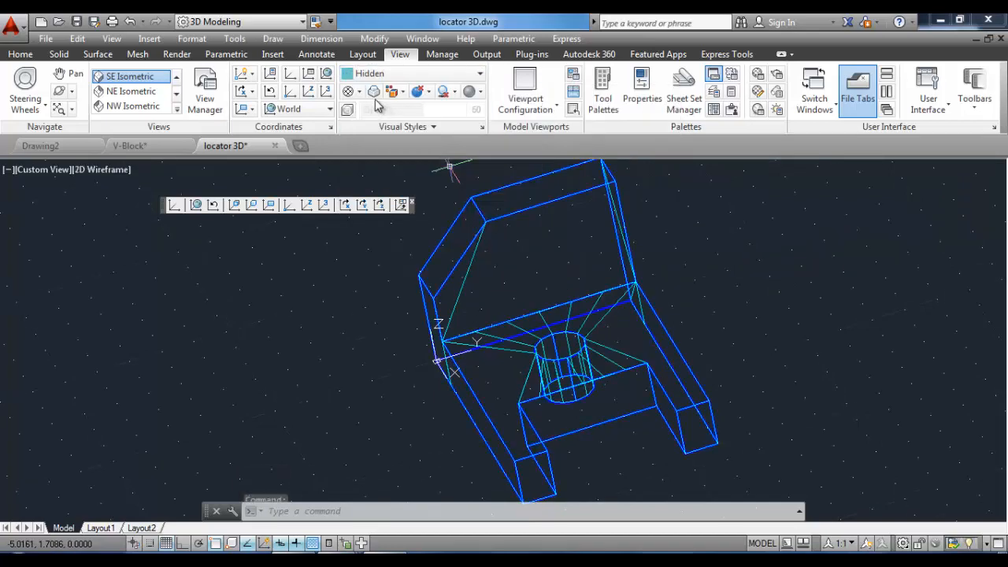
# Start 3D Face and draw faces covering the base's left section between the upright and the hole, then finish.
pyautogui.click(274, 40)
pyautogui.moveTo(299, 56)
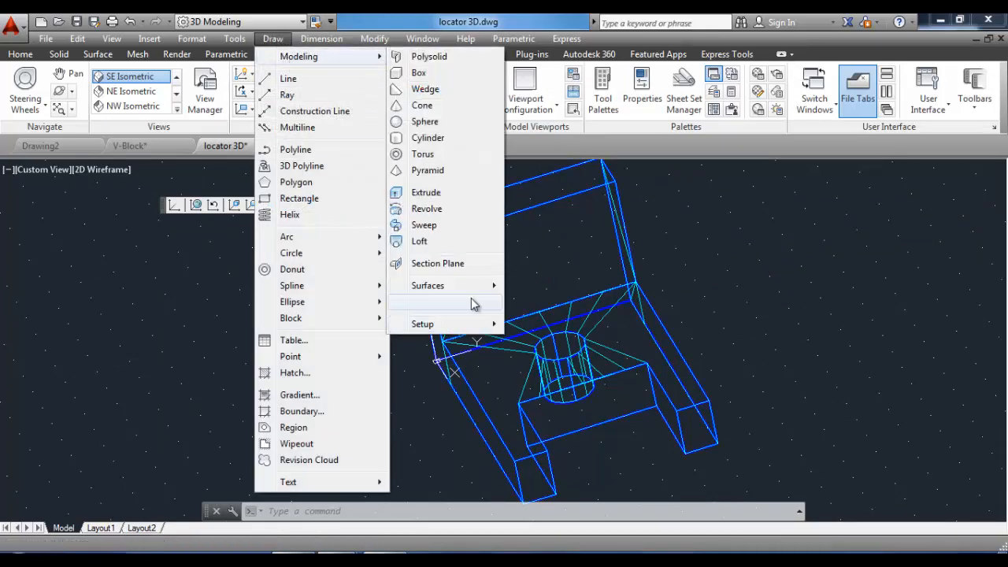
pyautogui.moveTo(465, 310)
pyautogui.click(552, 347)
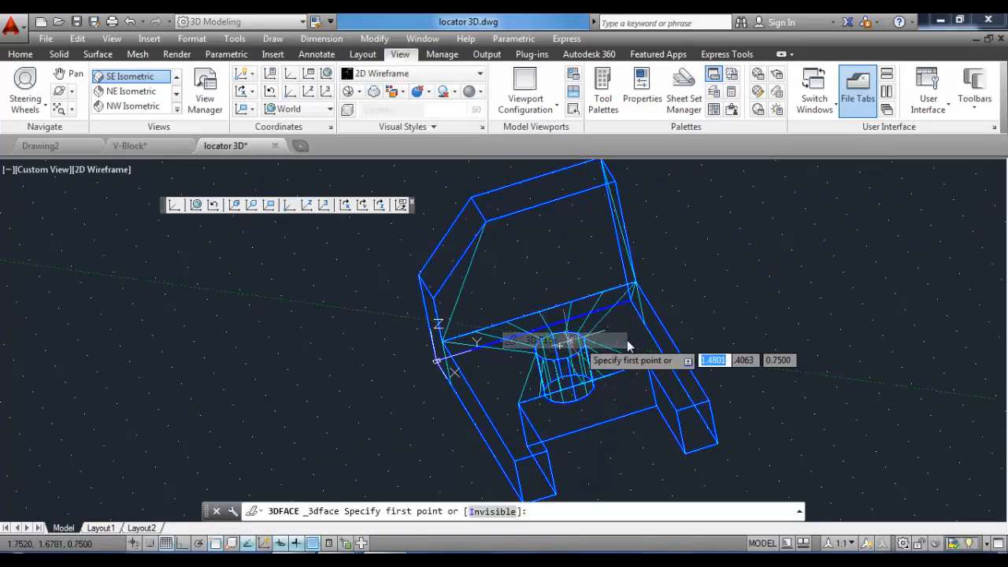
pyautogui.scroll(3, 568, 443)
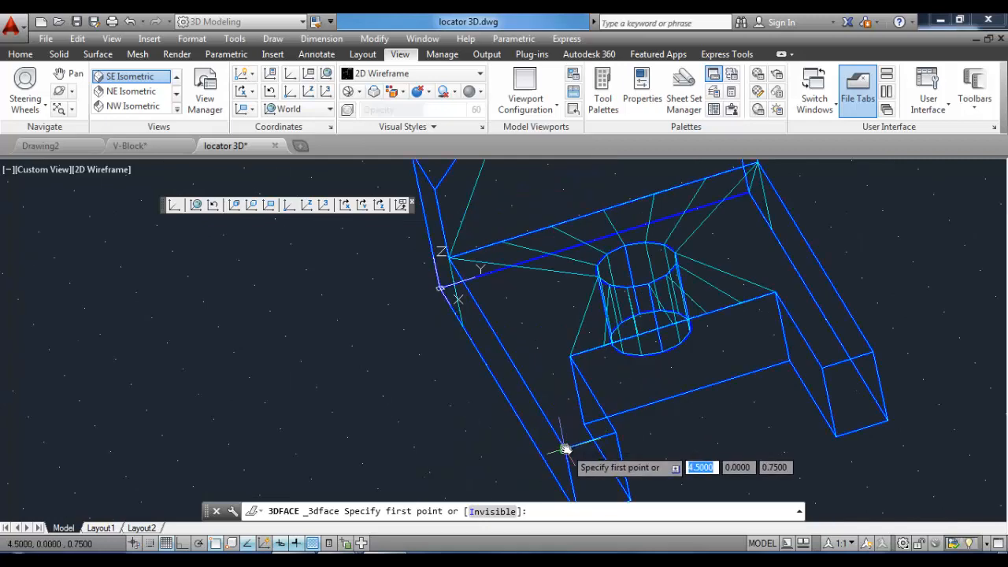
pyautogui.scroll(-2, 566, 447)
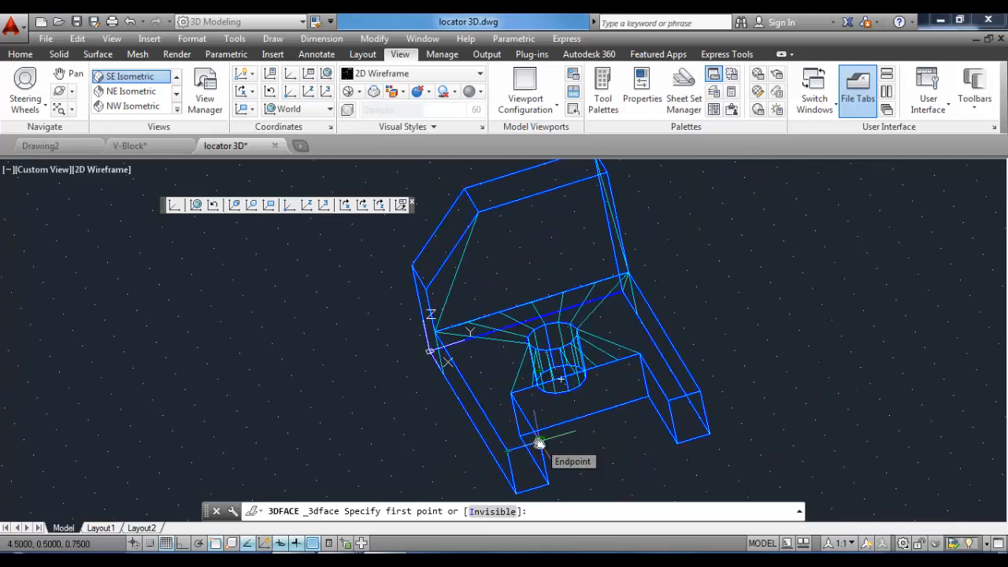
pyautogui.click(507, 451)
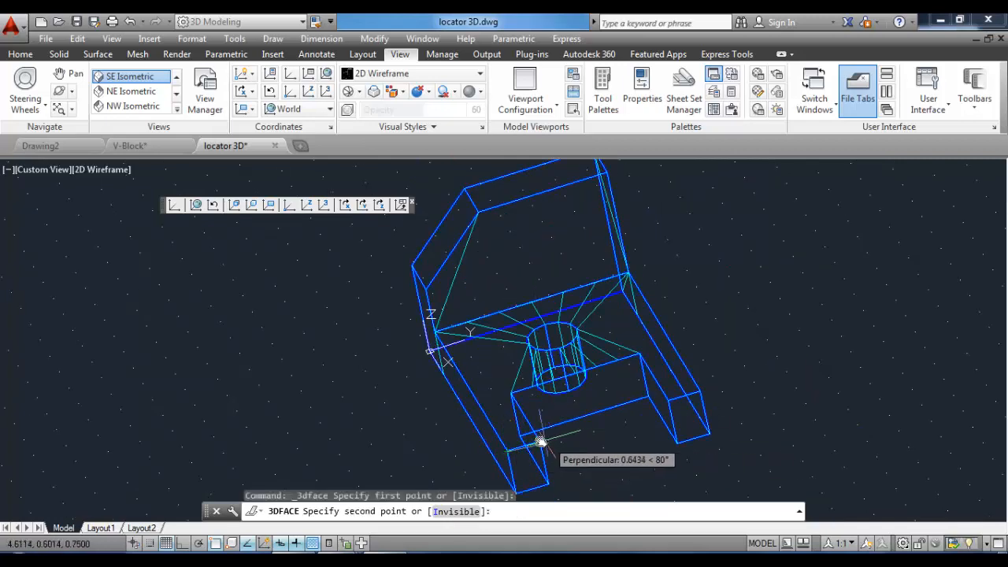
pyautogui.click(537, 442)
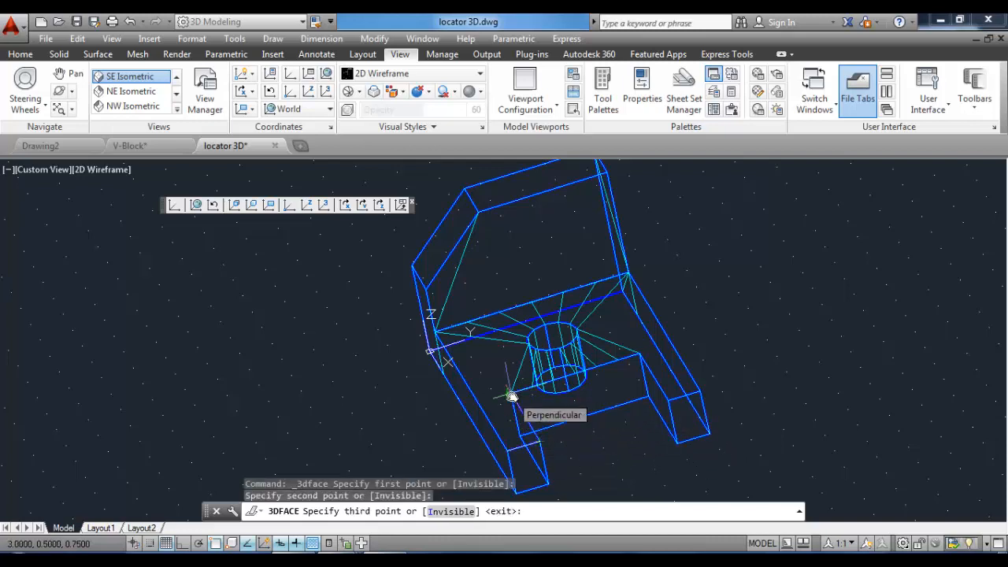
pyautogui.click(512, 396)
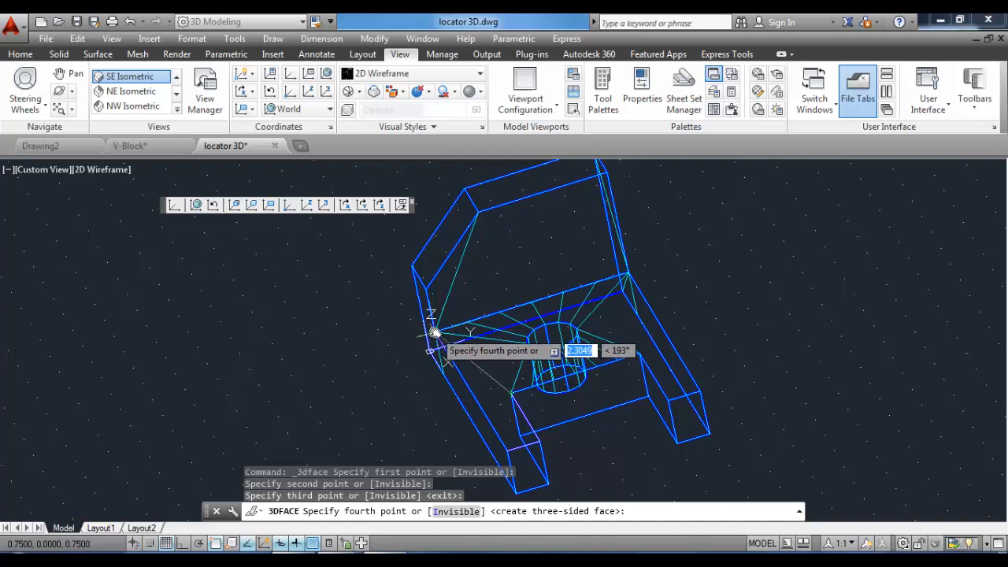
pyautogui.click(431, 338)
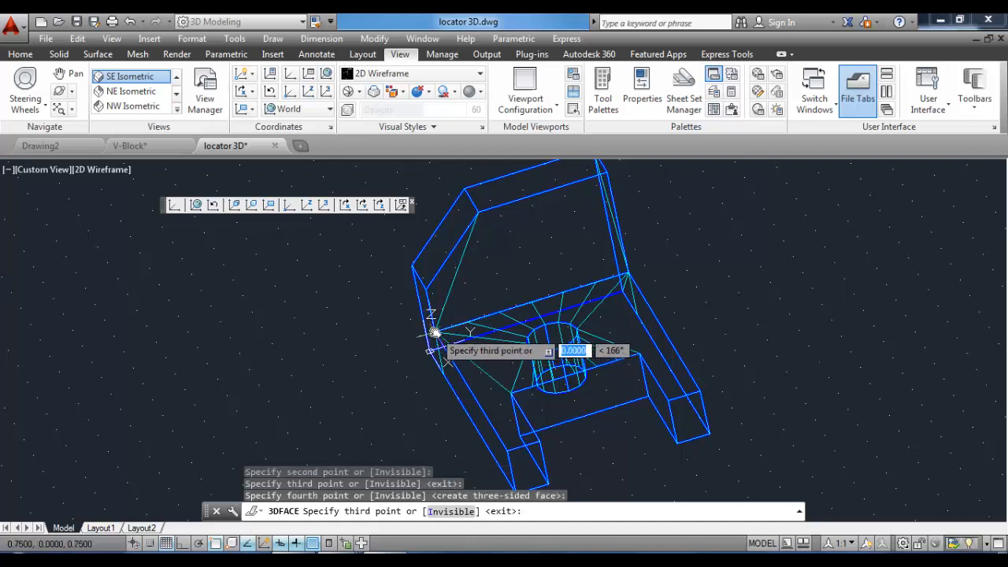
pyautogui.click(528, 344)
pyautogui.click(512, 394)
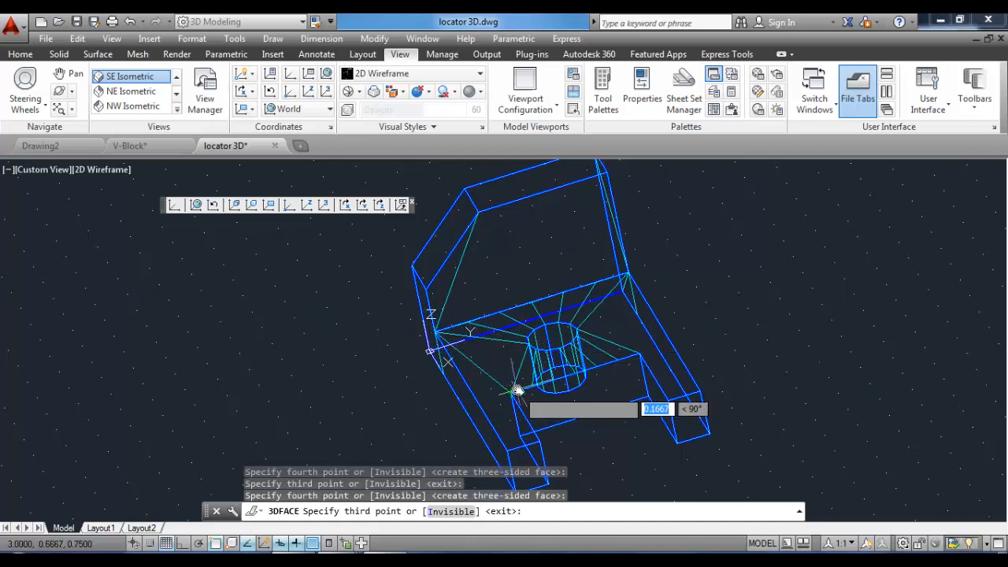
pyautogui.press('Return')
# Start 3D Face again and draw a face over the base's right section from the leg up to the upright's corner.
pyautogui.click(274, 41)
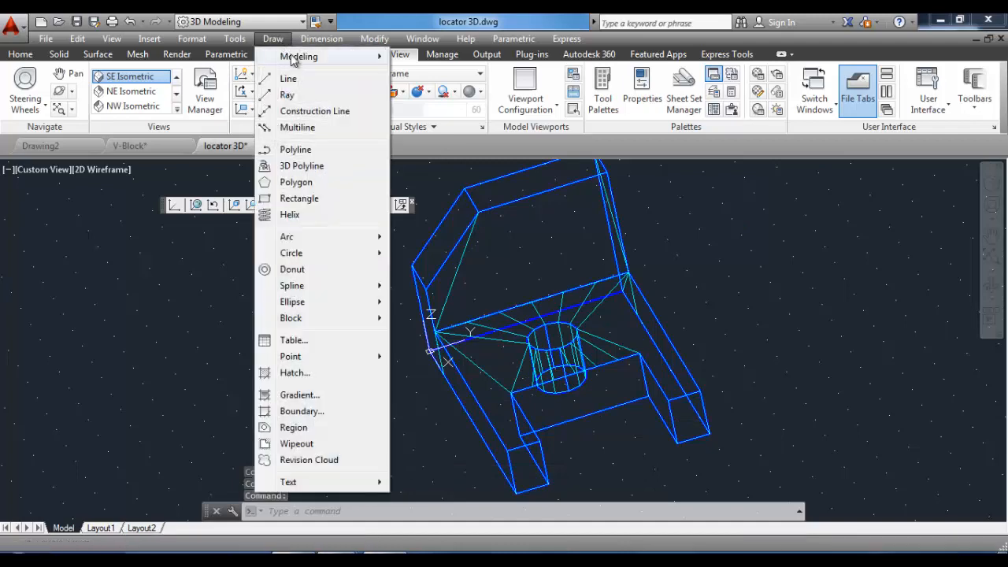
pyautogui.moveTo(293, 60)
pyautogui.moveTo(435, 305)
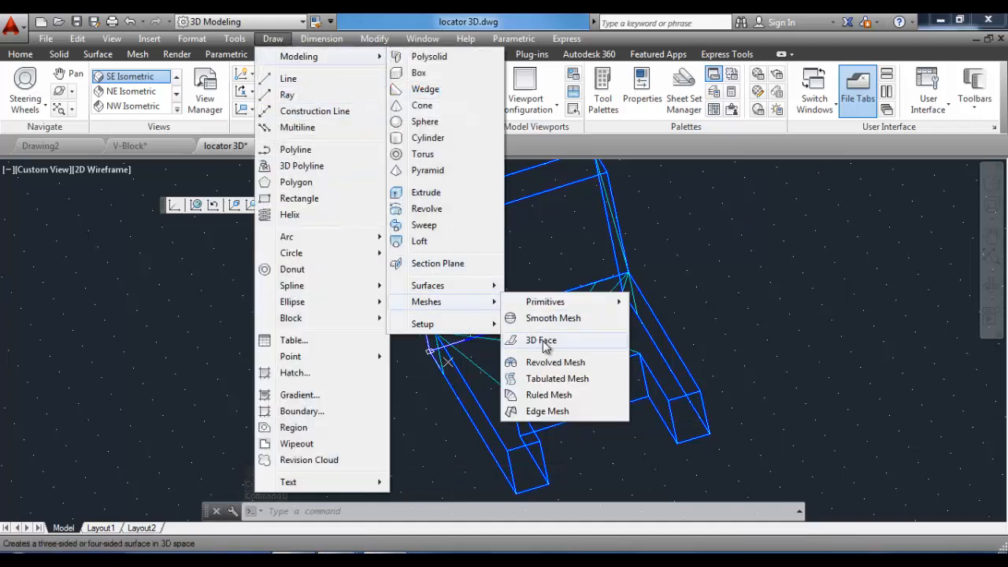
pyautogui.click(543, 341)
pyautogui.click(700, 394)
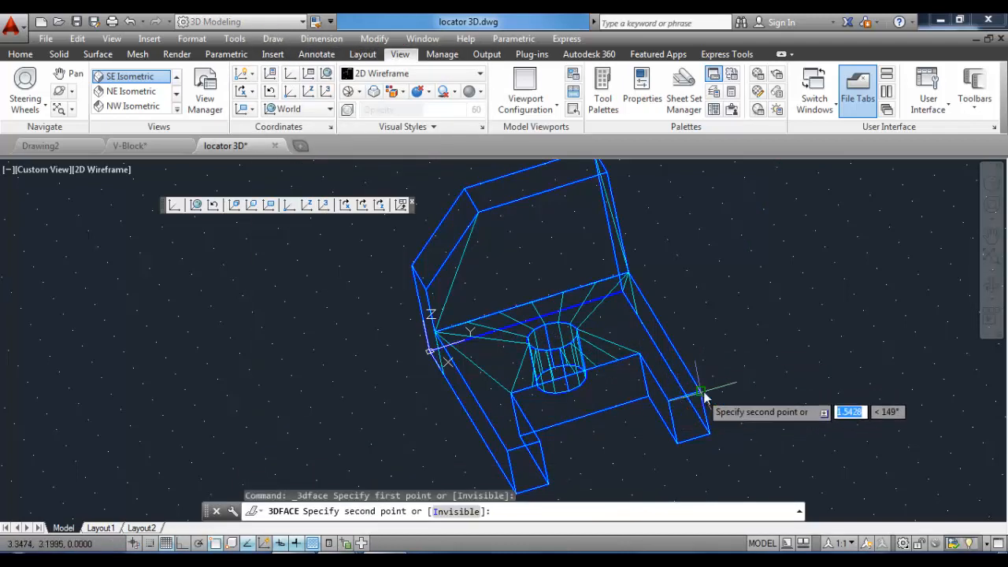
pyautogui.click(701, 395)
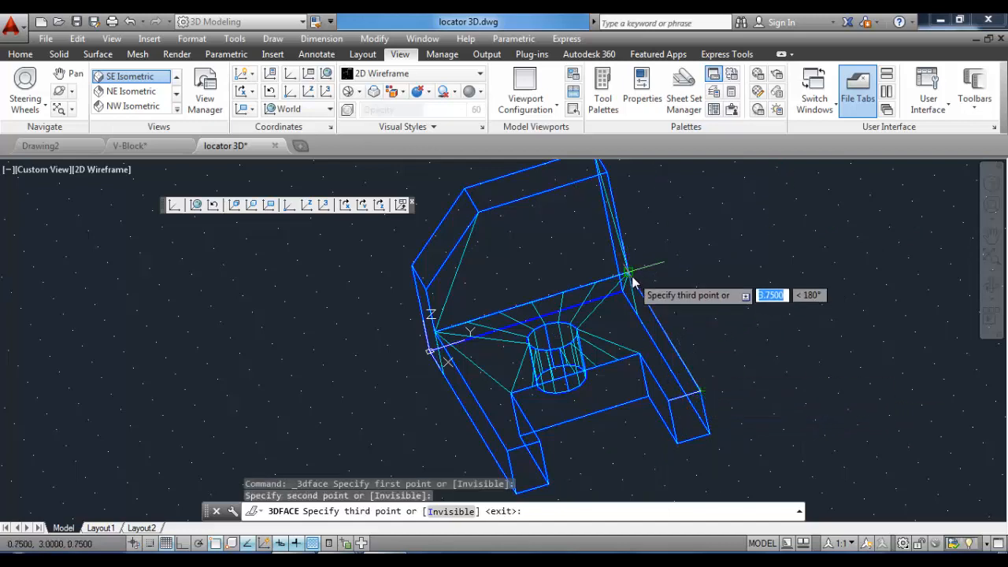
pyautogui.click(631, 280)
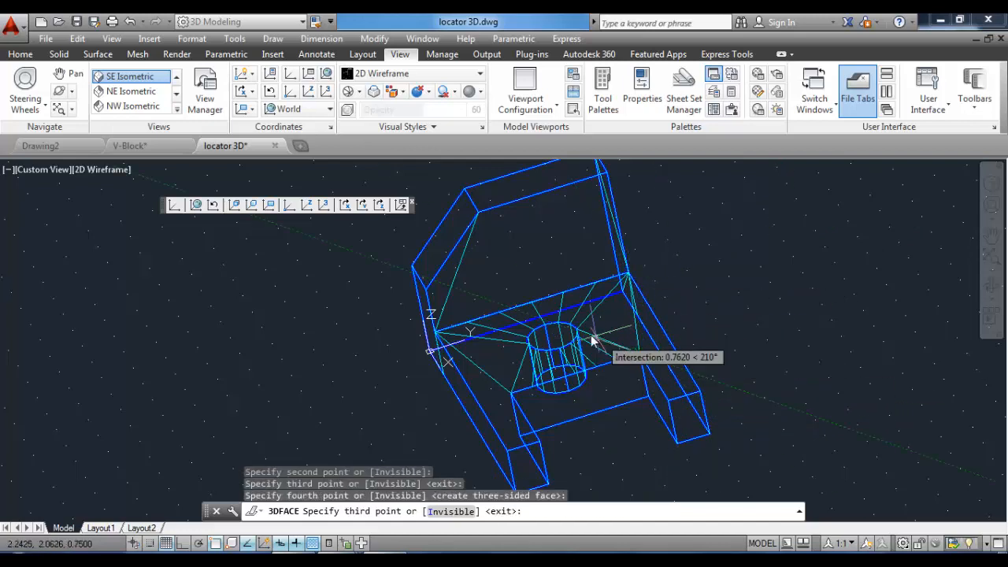
pyautogui.scroll(3, 579, 334)
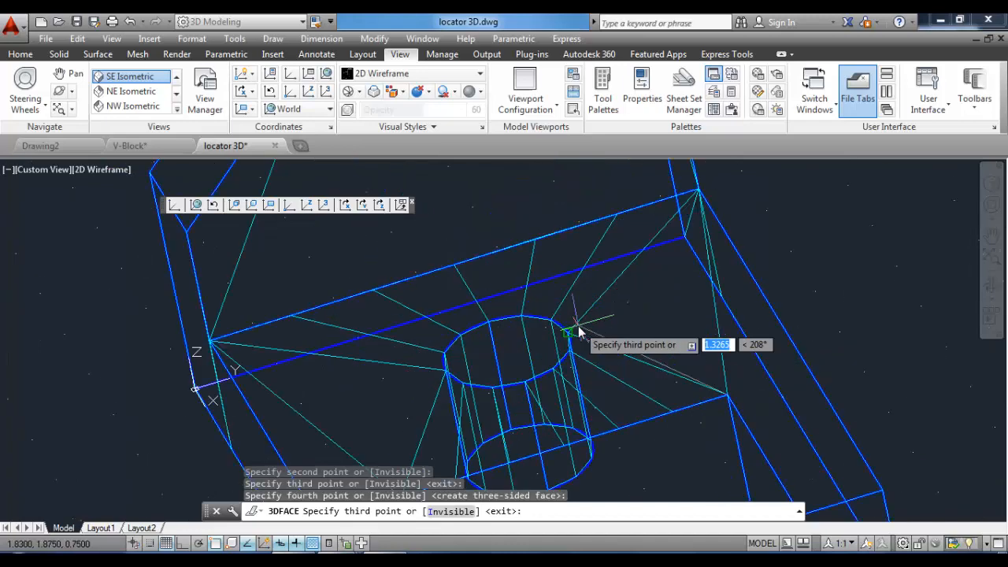
pyautogui.click(579, 327)
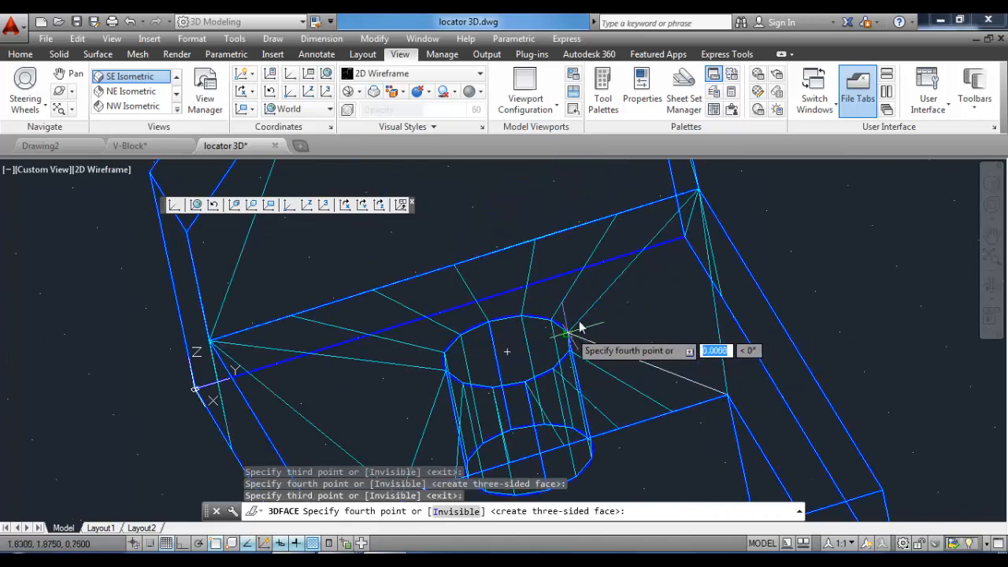
pyautogui.click(699, 190)
pyautogui.scroll(-6, 515, 334)
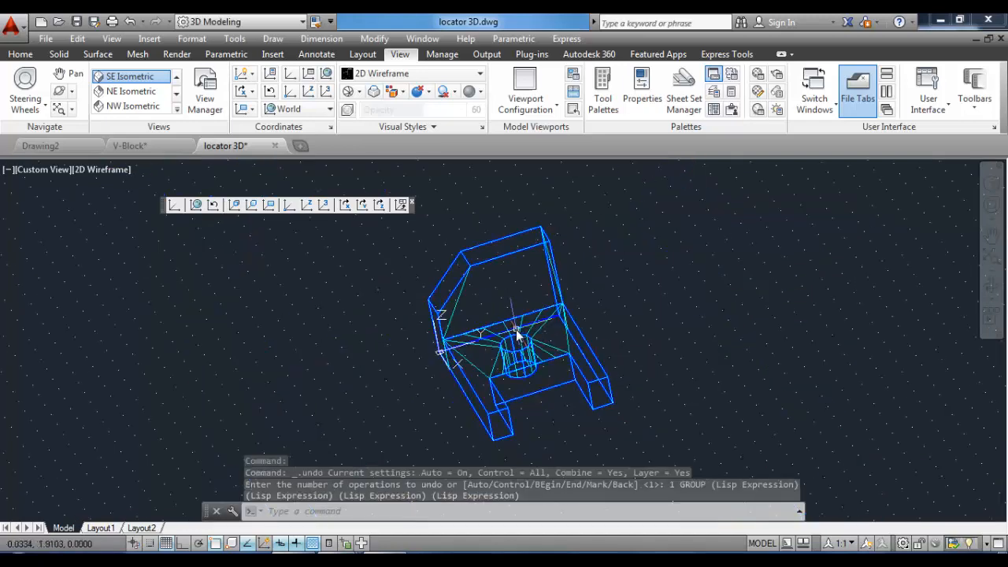
# Use the Edge command to make the interior edges of the new 3D faces invisible.
pyautogui.moveTo(514, 331); pyautogui.dragTo(524, 300, button='middle')
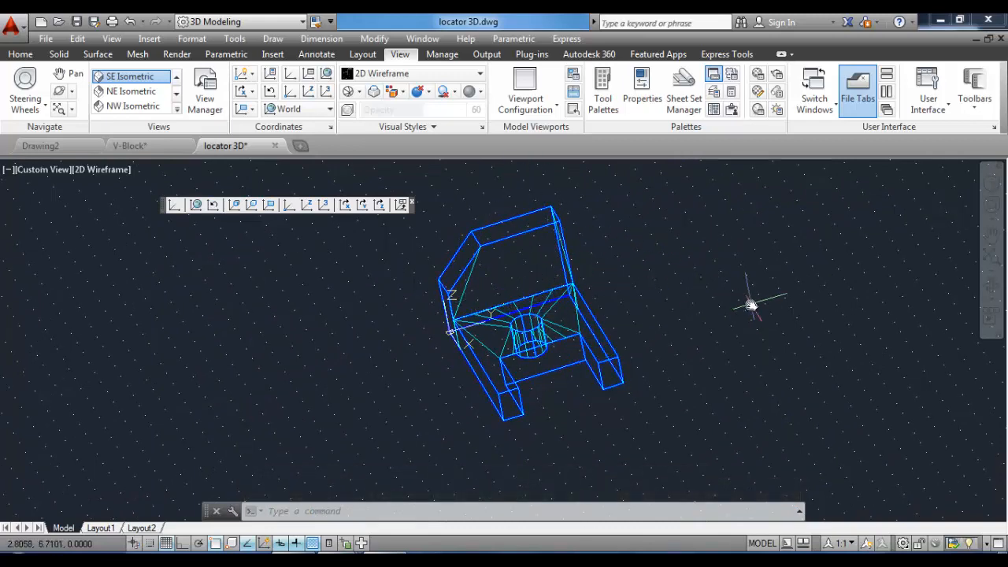
pyautogui.press('Return')
pyautogui.scroll(2, 495, 303)
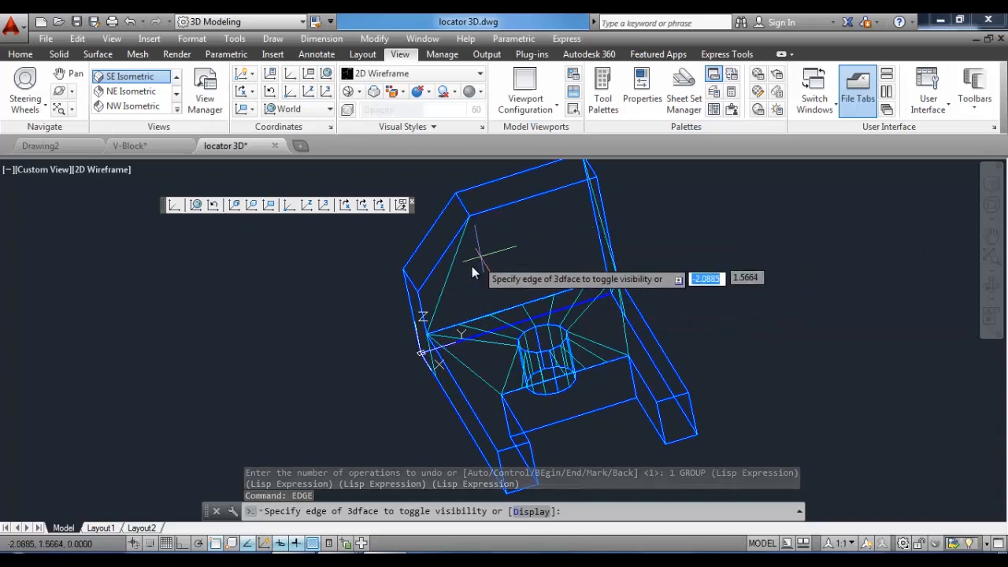
pyautogui.click(448, 276)
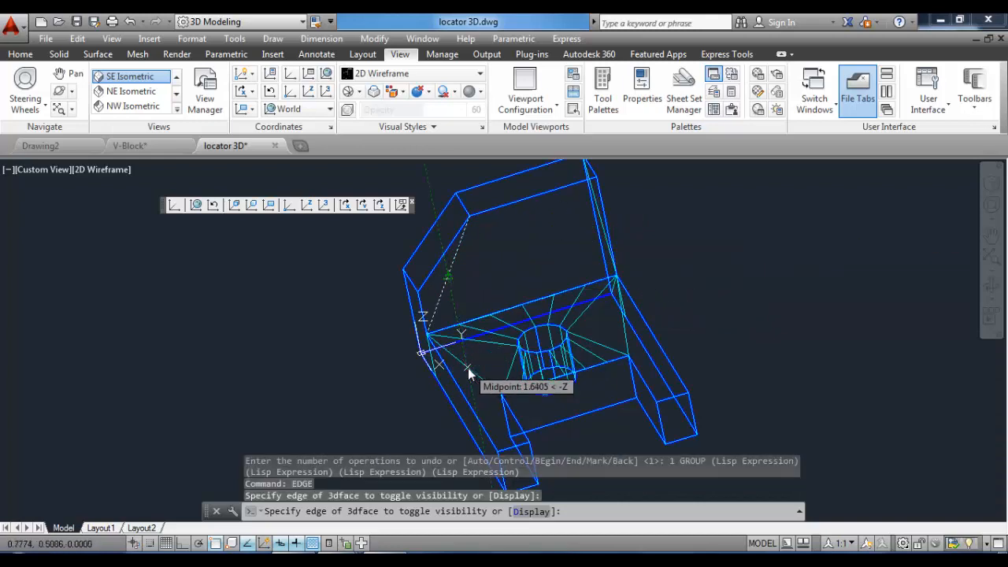
pyautogui.click(468, 367)
pyautogui.click(472, 369)
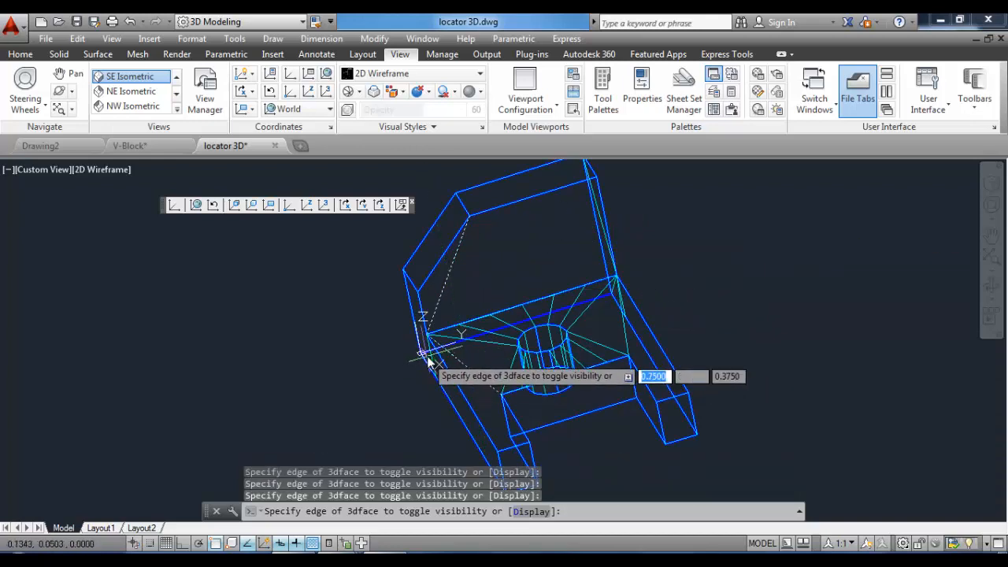
pyautogui.click(624, 332)
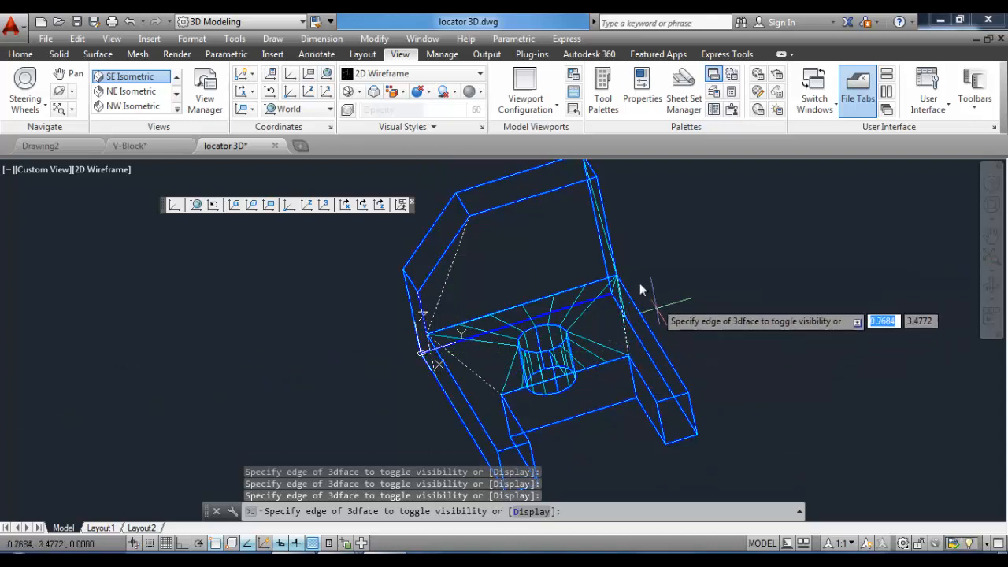
pyautogui.scroll(2, 600, 232)
pyautogui.click(603, 217)
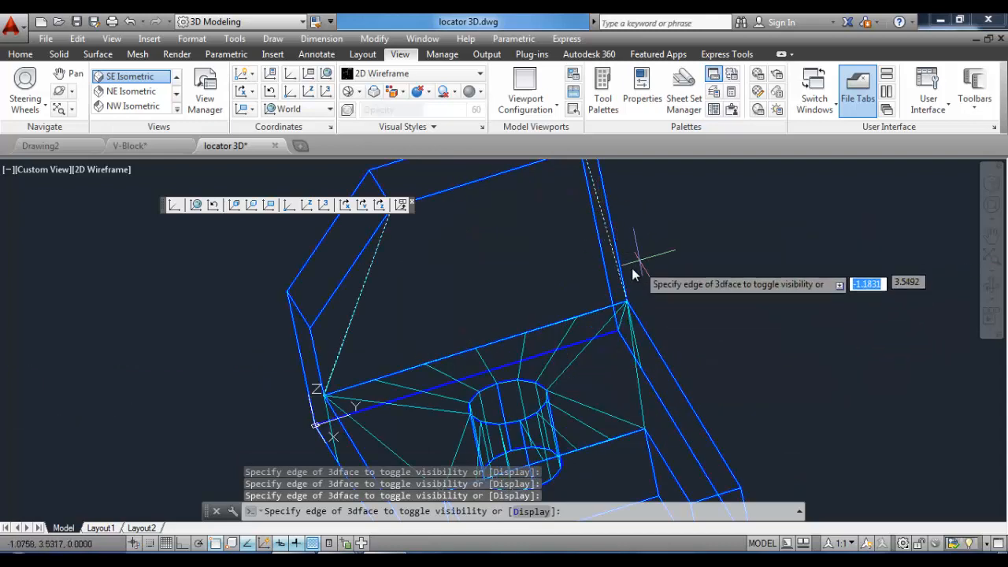
pyautogui.scroll(-2, 634, 274)
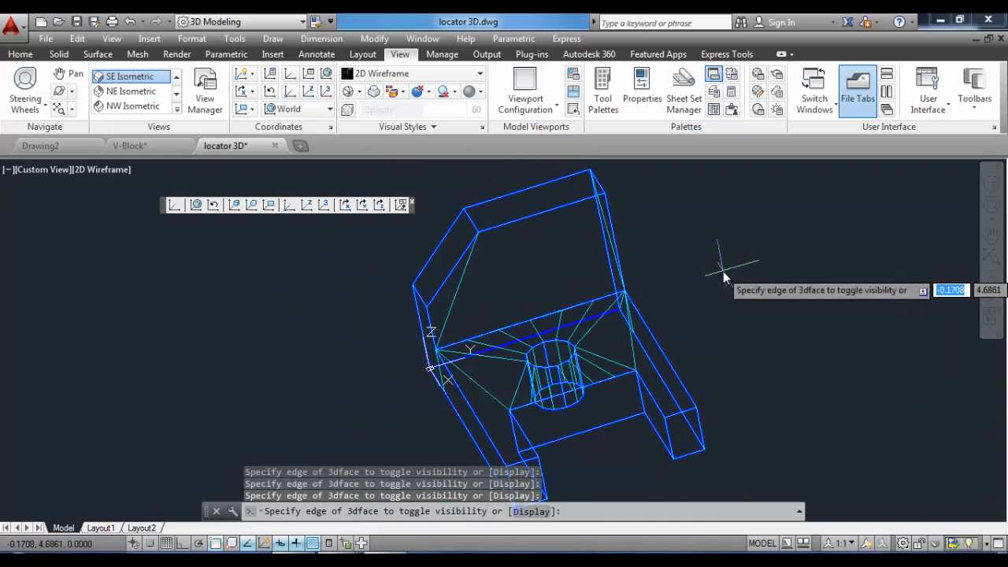
pyautogui.press('Return')
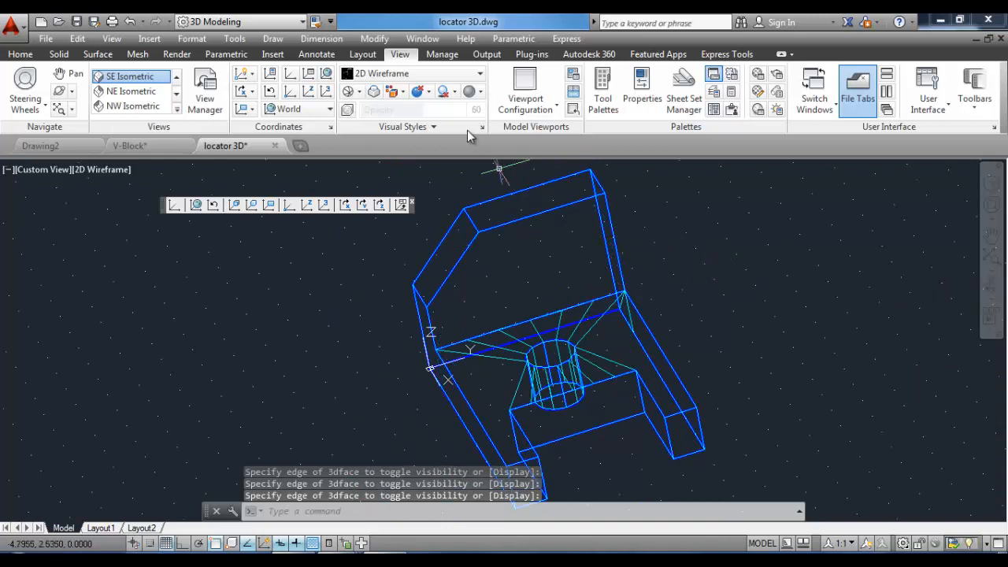
# Check the faced model in the Hidden visual style and return to 2D Wireframe.
pyautogui.click(478, 78)
pyautogui.click(493, 103)
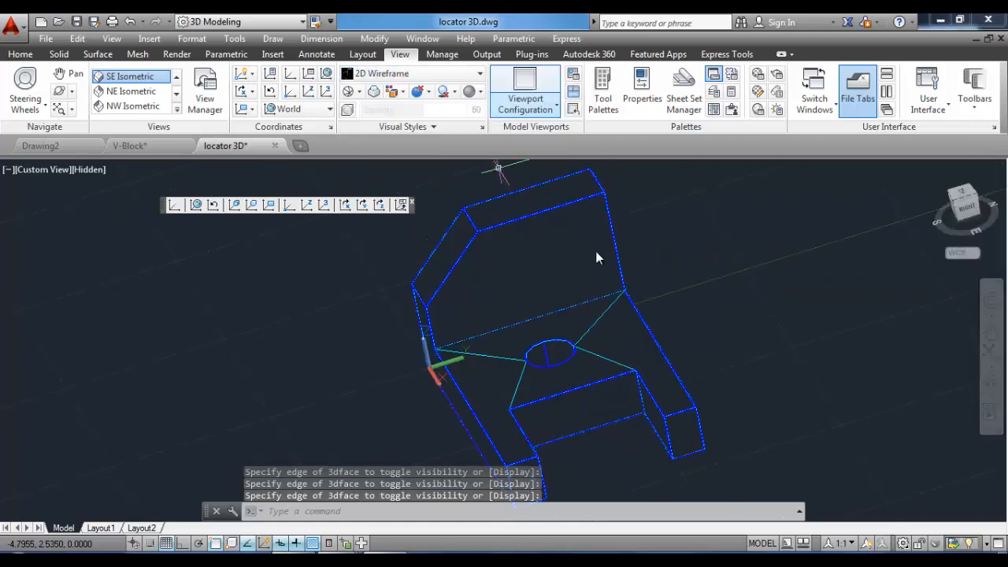
pyautogui.click(448, 73)
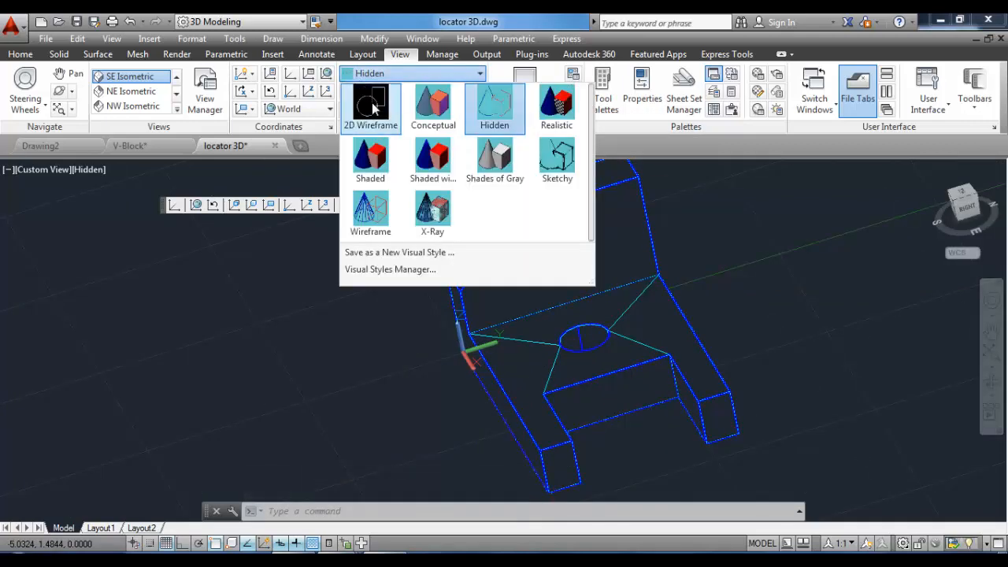
pyautogui.click(372, 107)
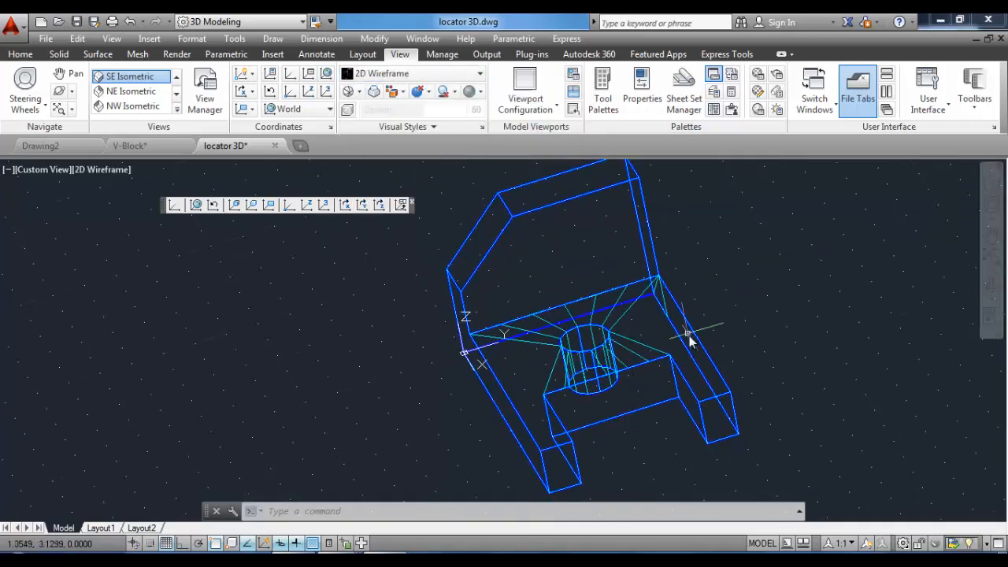
# Switch to the SE Isometric view and free-orbit the model in the Realistic style to inspect it.
pyautogui.click(139, 82)
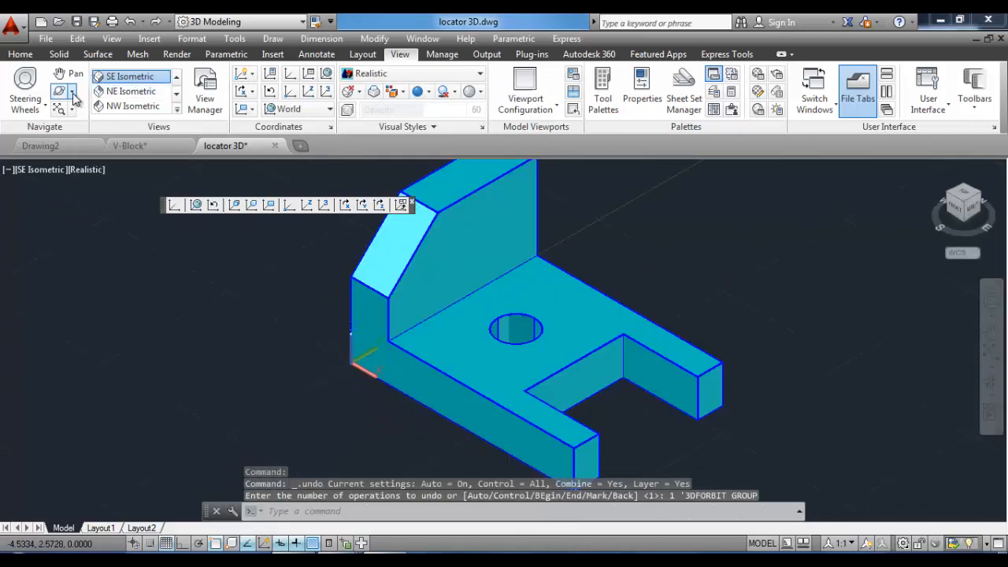
pyautogui.click(72, 92)
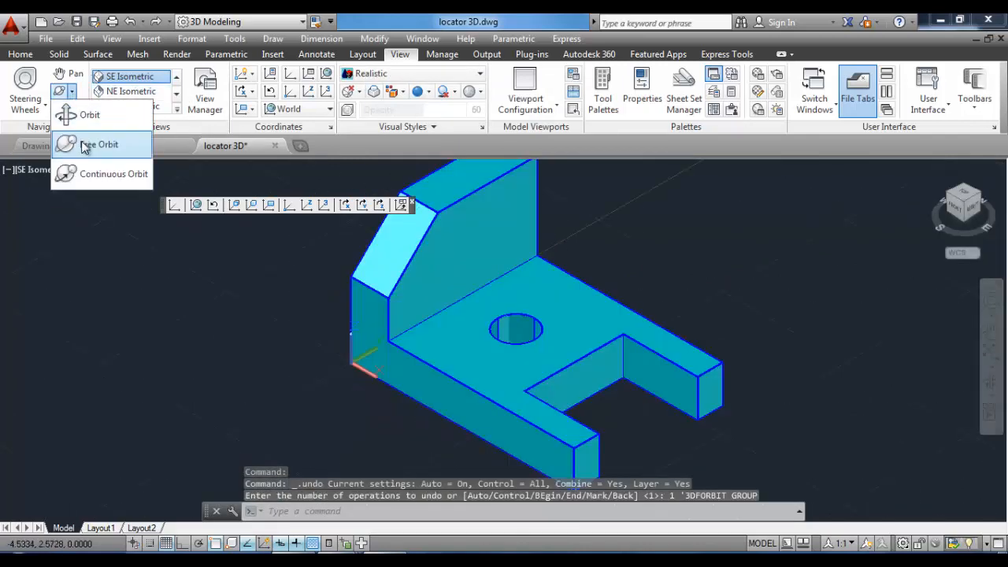
pyautogui.click(86, 142)
pyautogui.moveTo(364, 344); pyautogui.dragTo(513, 410)
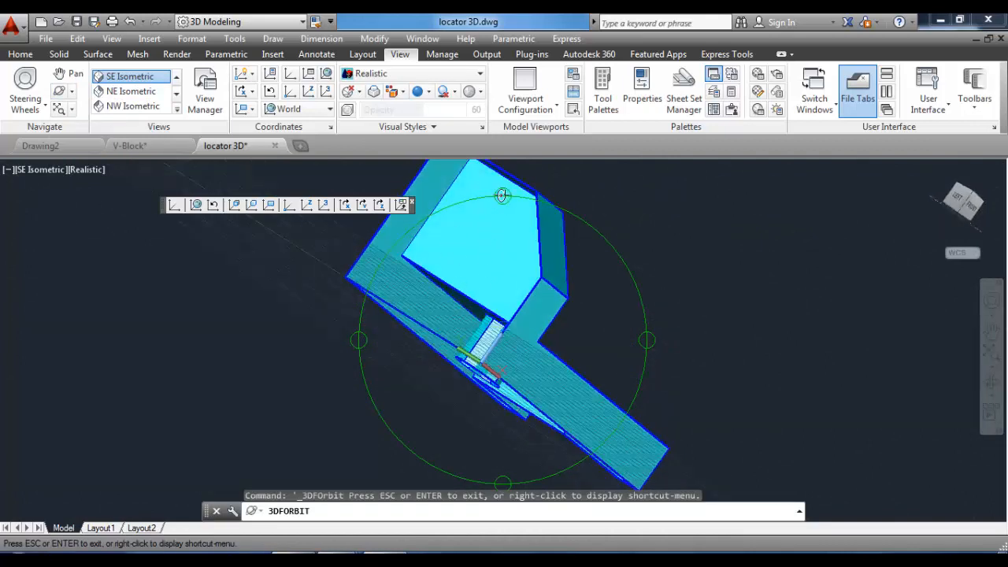
# Finish inspecting the model in orbit, exit the orbit and switch back to the 2D Wireframe visual style.
pyautogui.moveTo(371, 338); pyautogui.dragTo(415, 367)
pyautogui.moveTo(531, 270); pyautogui.dragTo(512, 288)
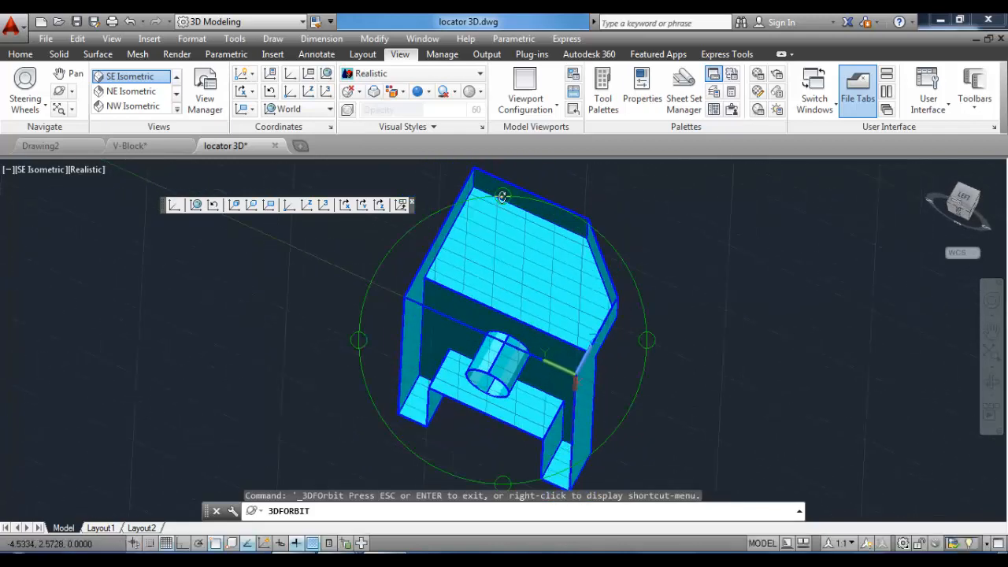
pyautogui.moveTo(502, 196); pyautogui.dragTo(455, 249)
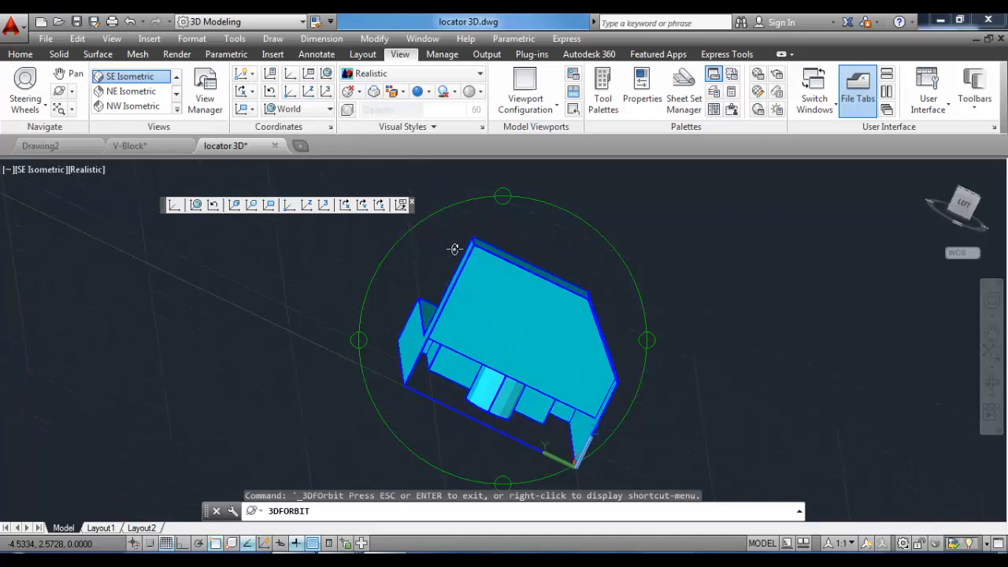
pyautogui.rightClick(461, 235)
pyautogui.click(471, 237)
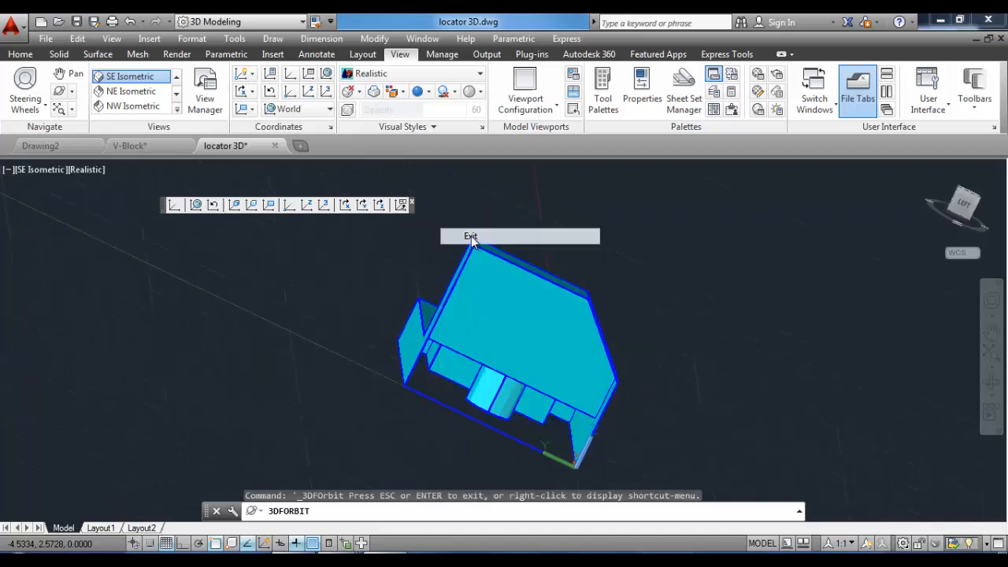
pyautogui.click(410, 74)
pyautogui.click(391, 126)
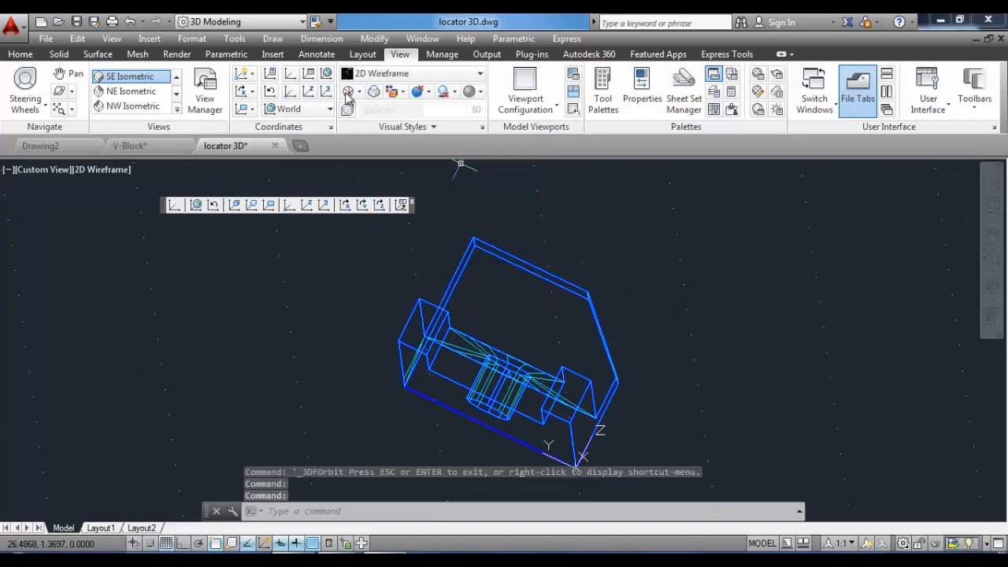
# Draw 3D faces covering the locator's side at X 0, from the base corner up to the upright.
pyautogui.click(273, 39)
pyautogui.moveTo(331, 56)
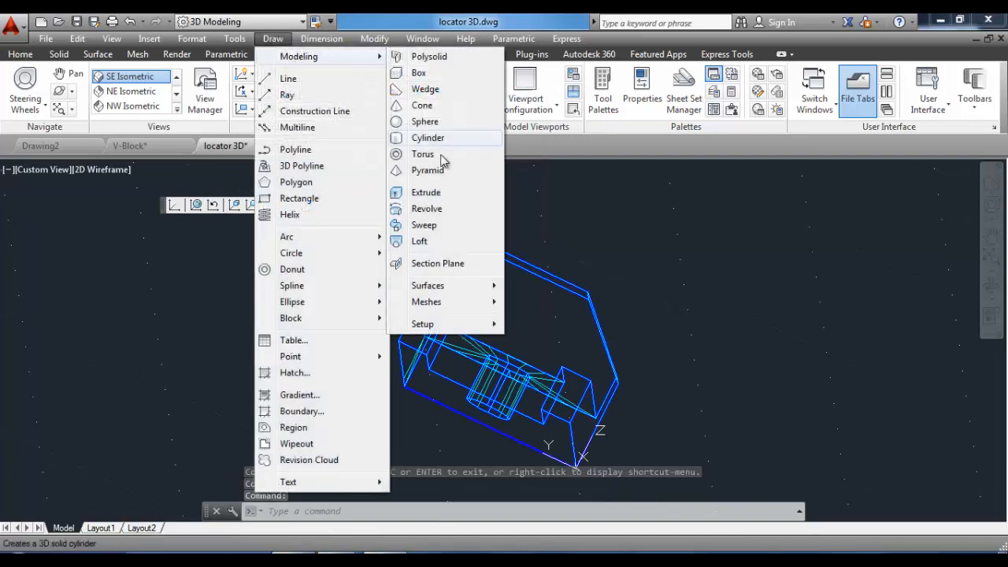
pyautogui.moveTo(452, 304)
pyautogui.click(596, 339)
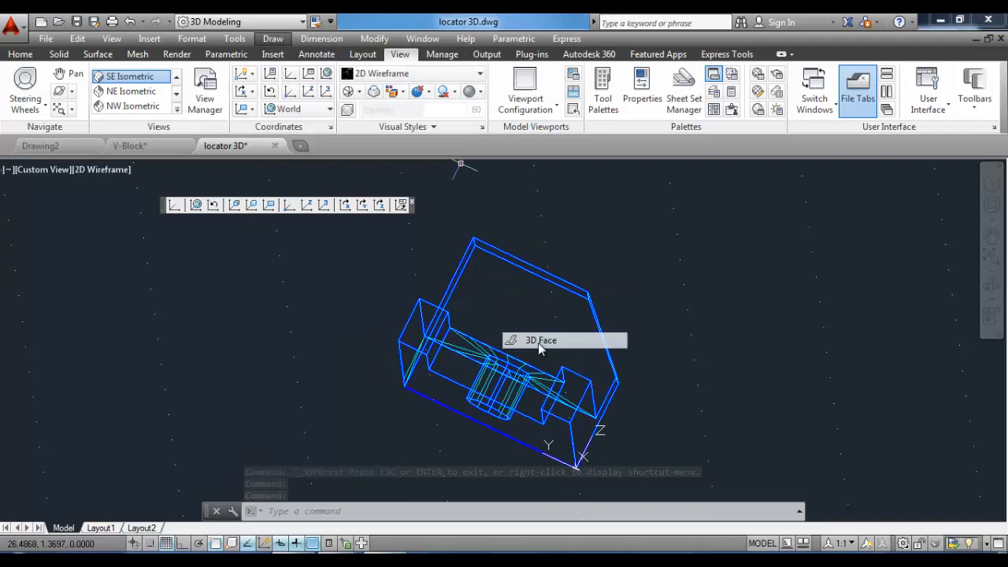
pyautogui.click(407, 394)
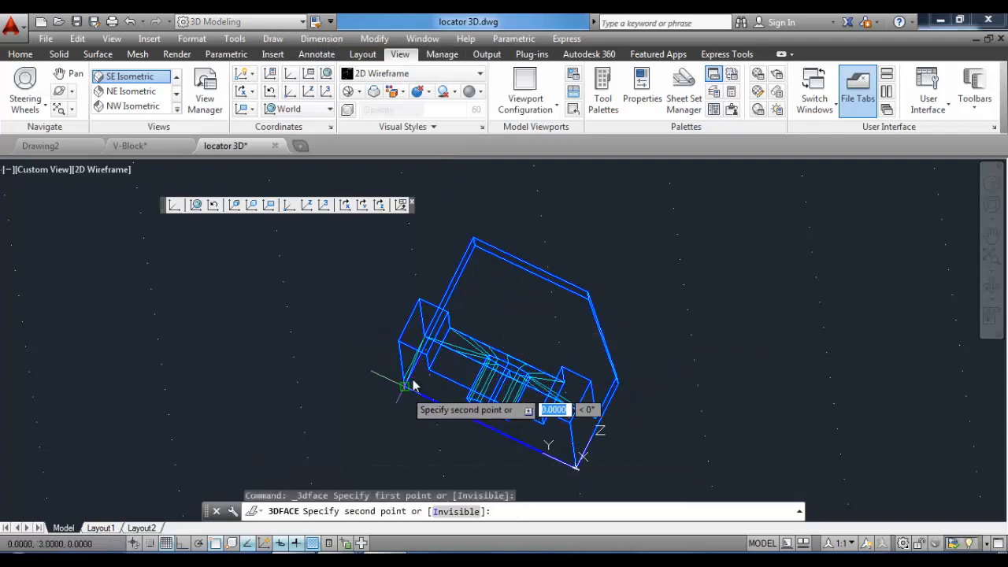
pyautogui.click(475, 238)
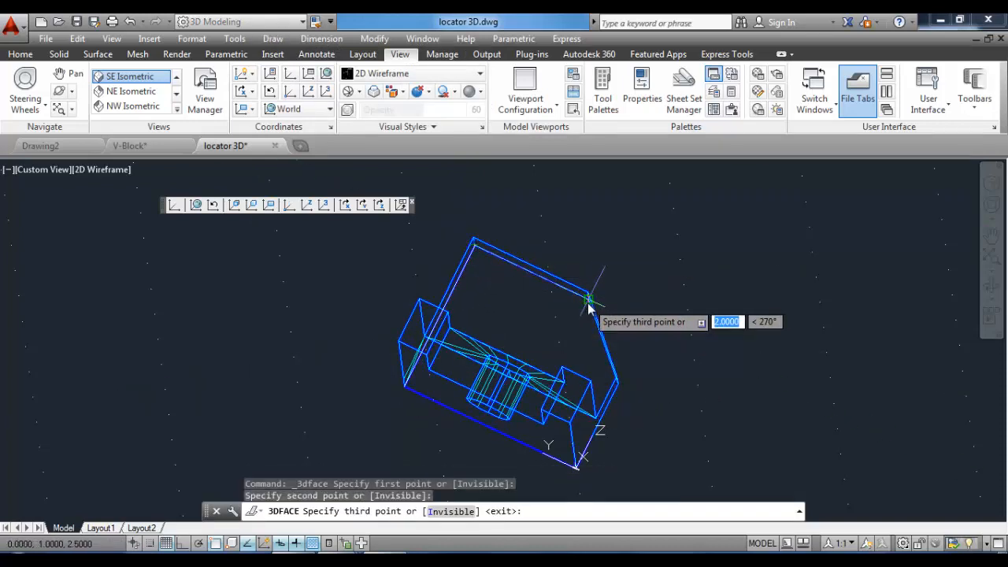
pyautogui.click(588, 299)
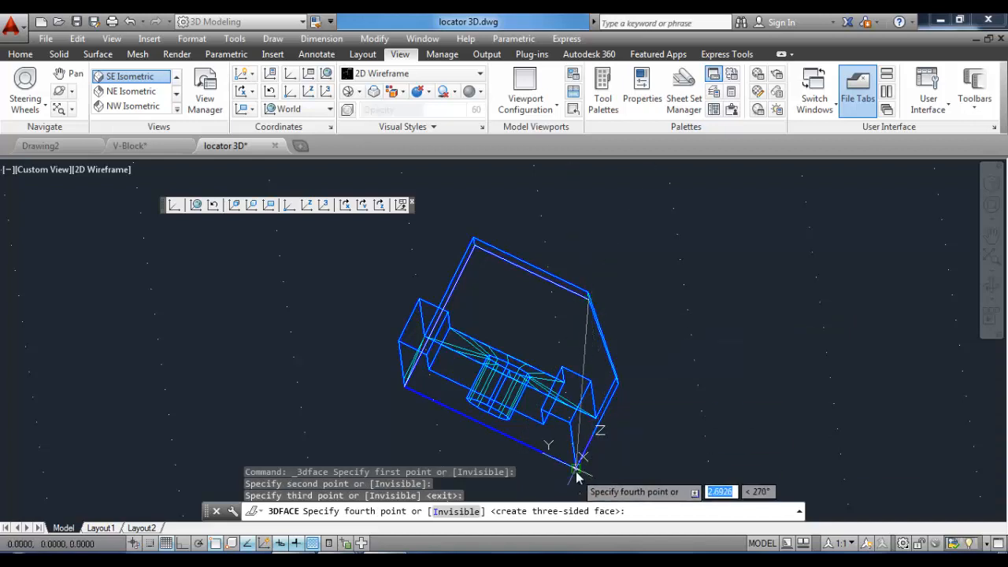
pyautogui.click(577, 471)
pyautogui.click(617, 384)
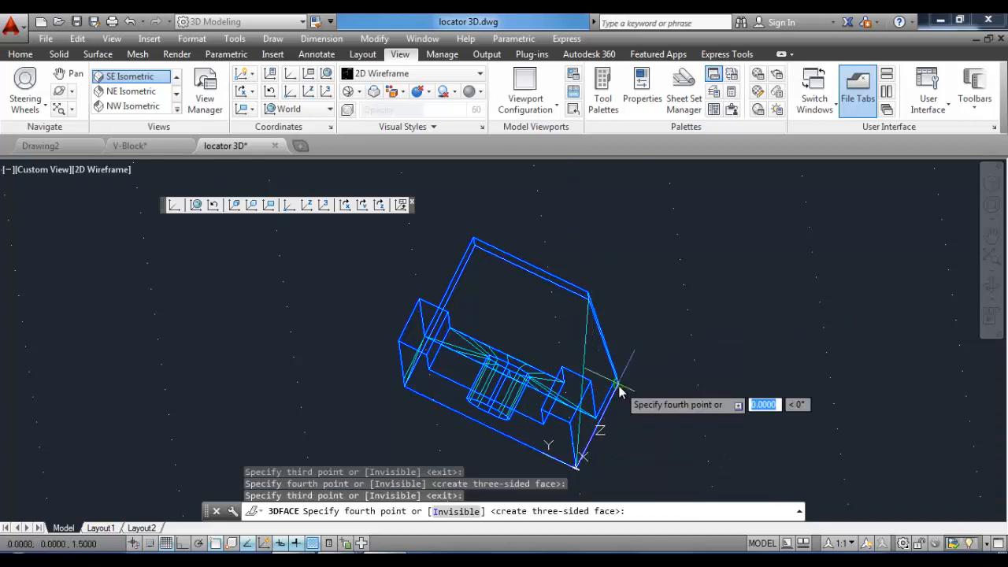
pyautogui.click(588, 299)
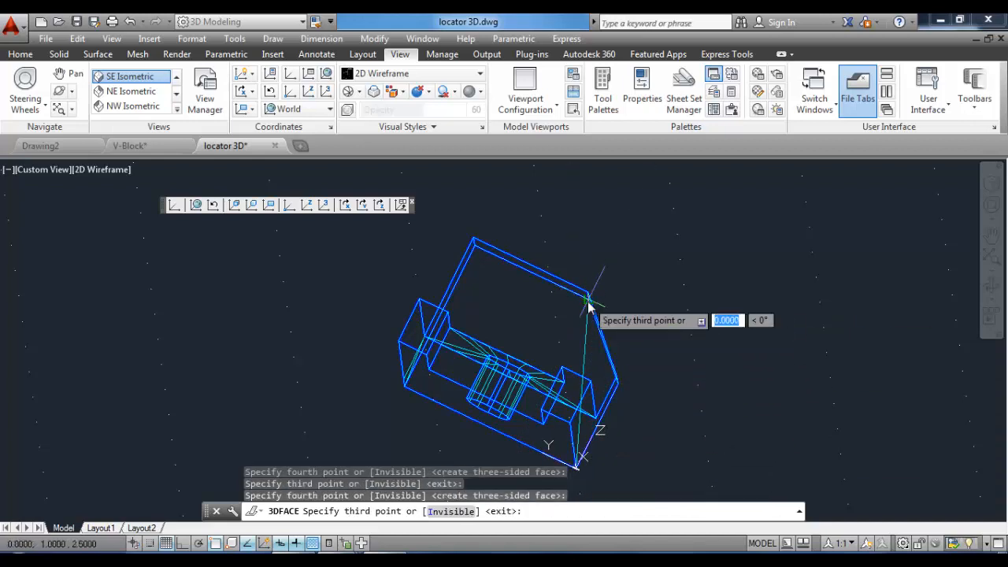
pyautogui.press('Return')
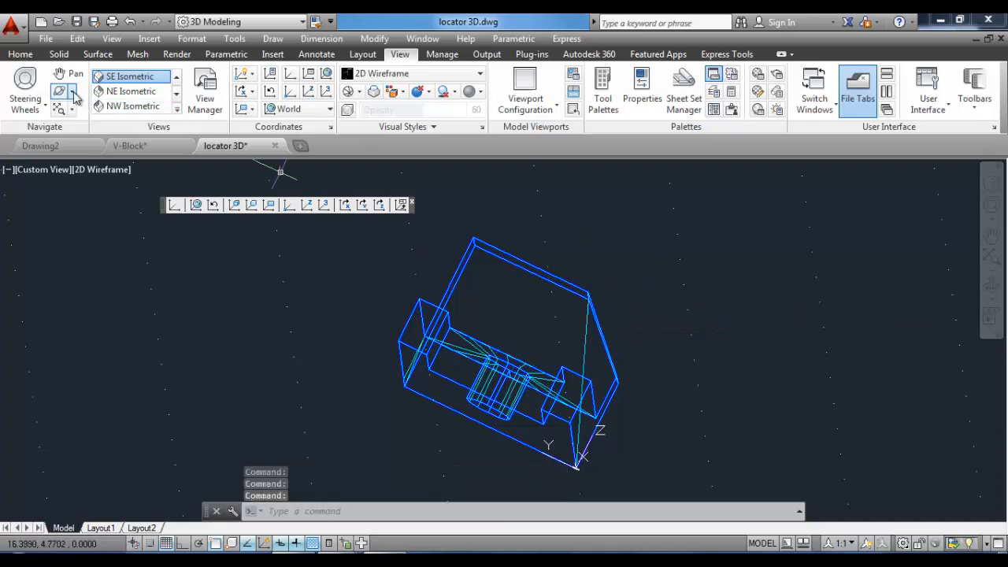
# Draw 3D faces covering the locator's opposite side, from the leg up to the upright's corner.
pyautogui.click(72, 92)
pyautogui.click(93, 144)
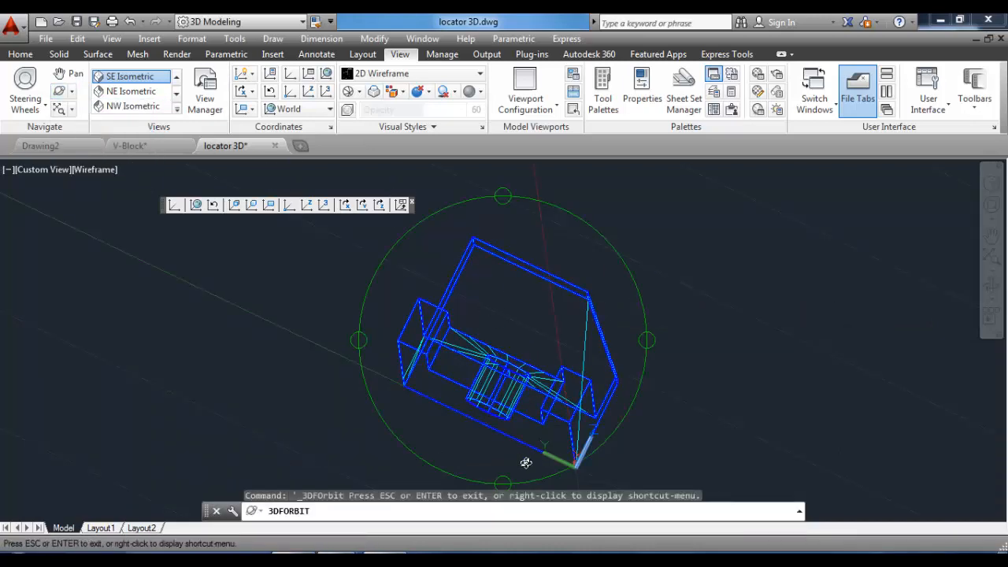
pyautogui.moveTo(505, 483); pyautogui.dragTo(513, 376)
pyautogui.rightClick(512, 351)
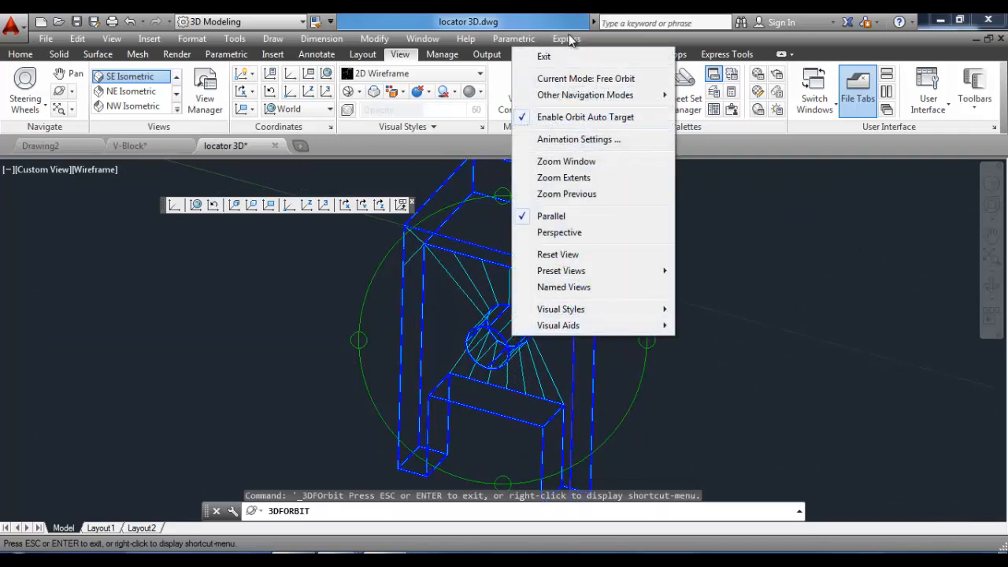
pyautogui.click(563, 59)
pyautogui.scroll(-2, 523, 296)
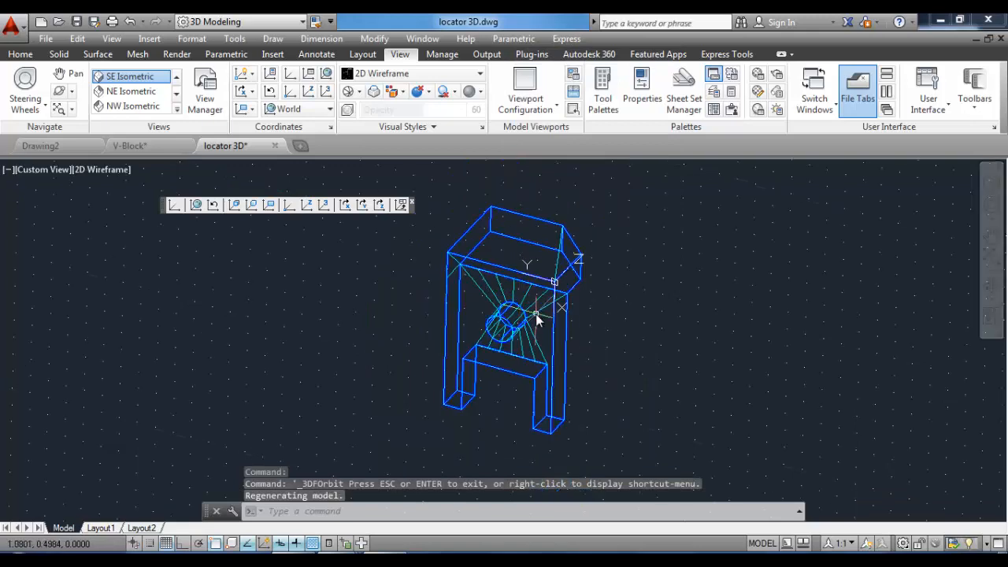
pyautogui.scroll(2, 538, 317)
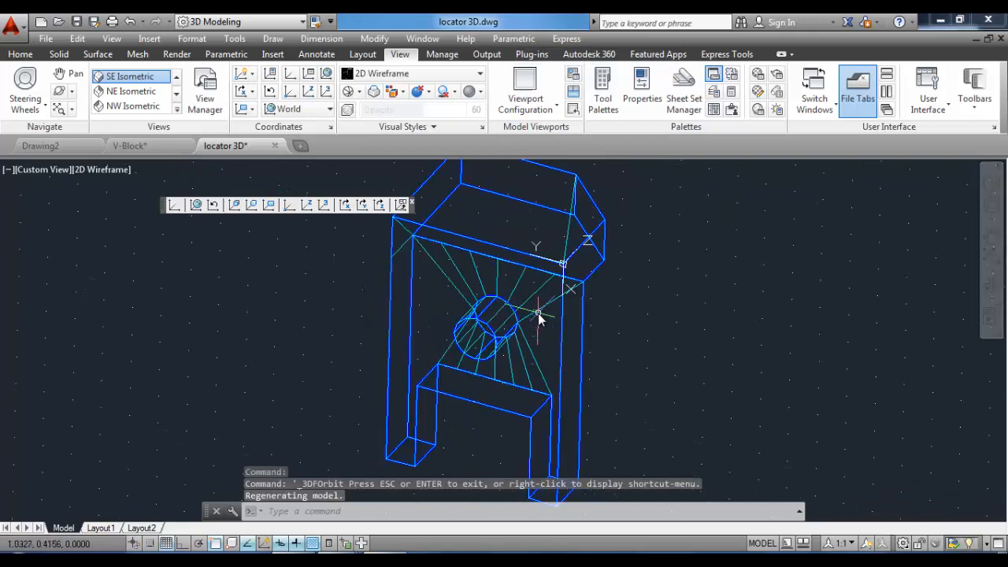
pyautogui.click(273, 39)
pyautogui.moveTo(315, 56)
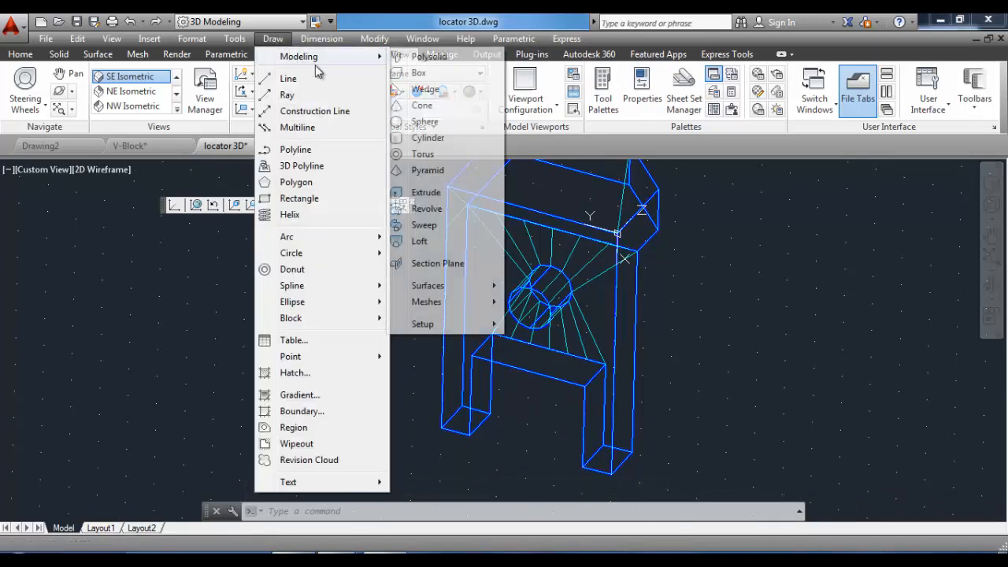
pyautogui.moveTo(438, 310)
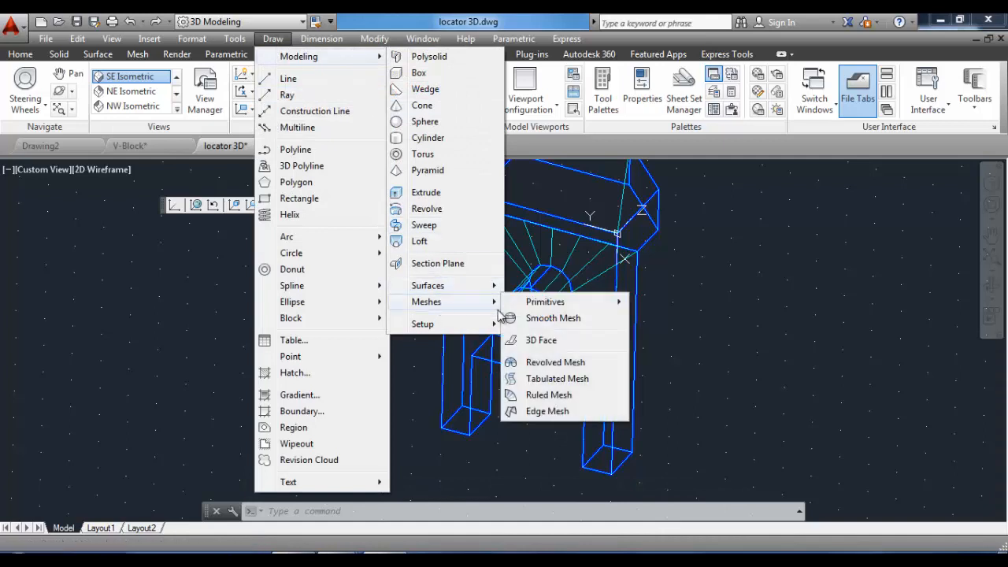
pyautogui.click(541, 340)
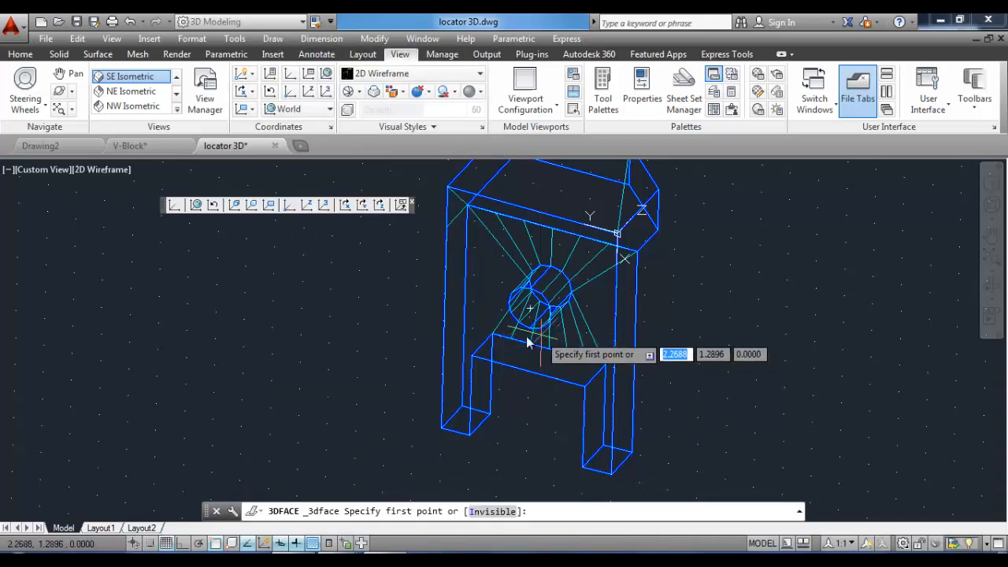
pyautogui.click(472, 435)
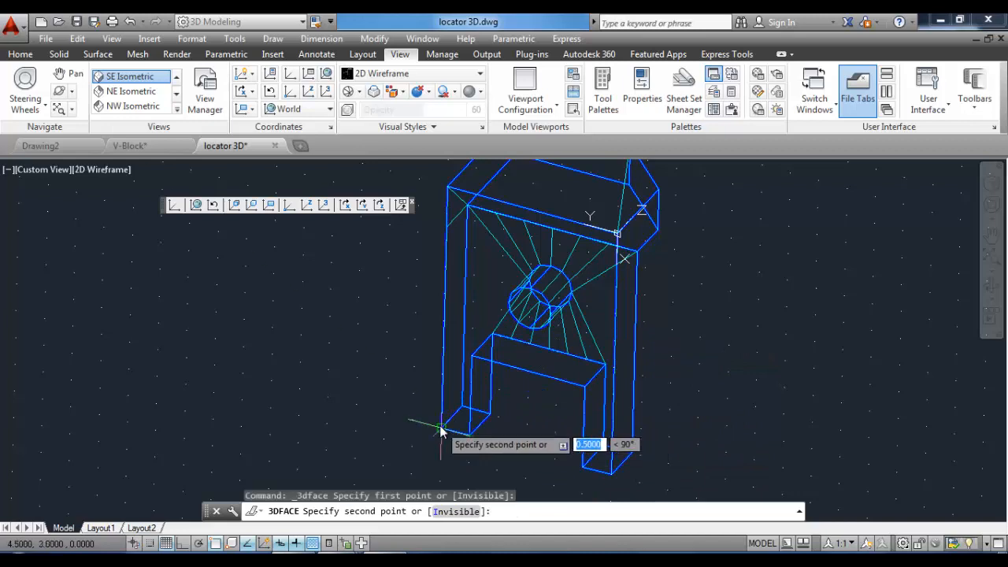
pyautogui.click(441, 430)
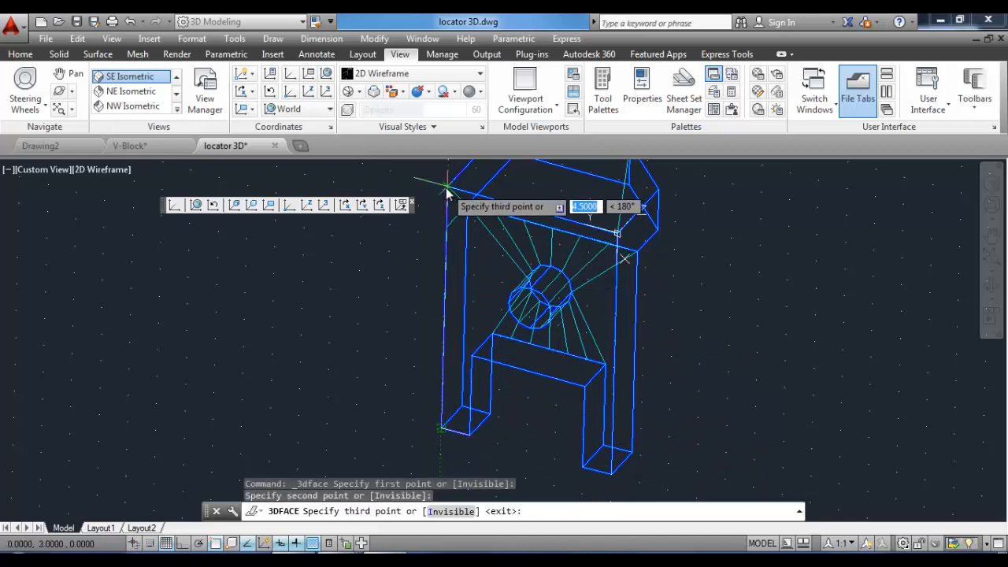
pyautogui.click(446, 191)
pyautogui.click(471, 356)
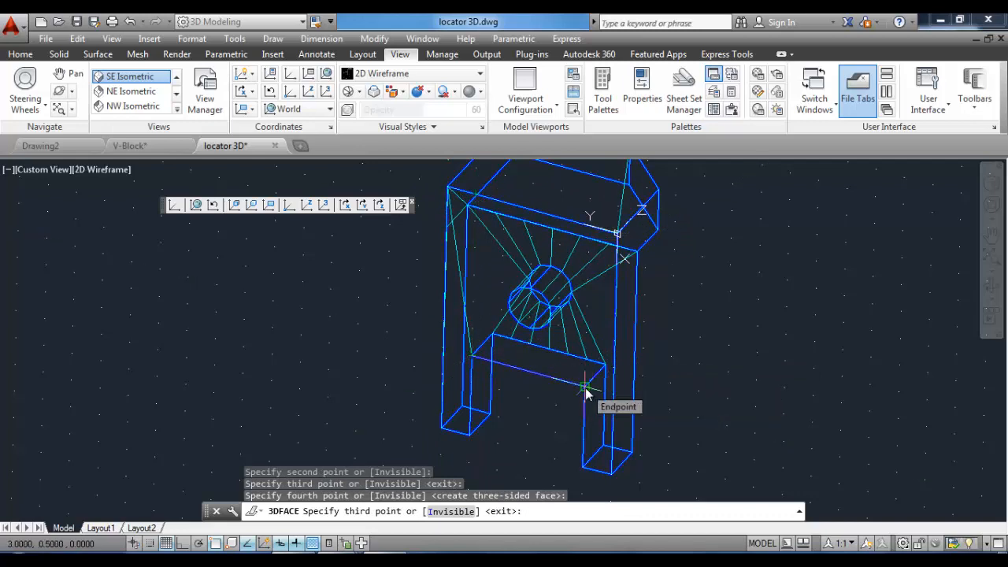
pyautogui.click(585, 388)
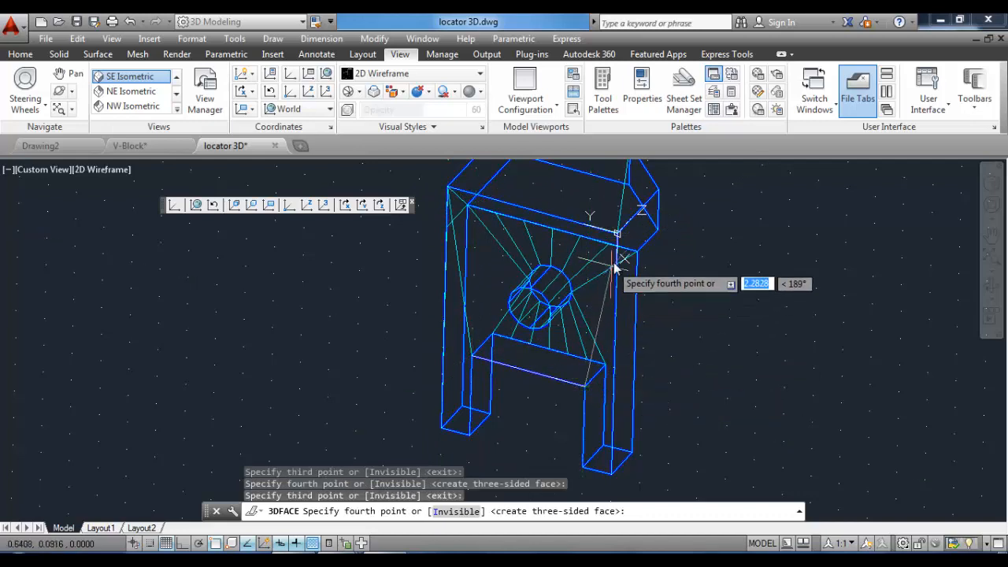
pyautogui.click(617, 235)
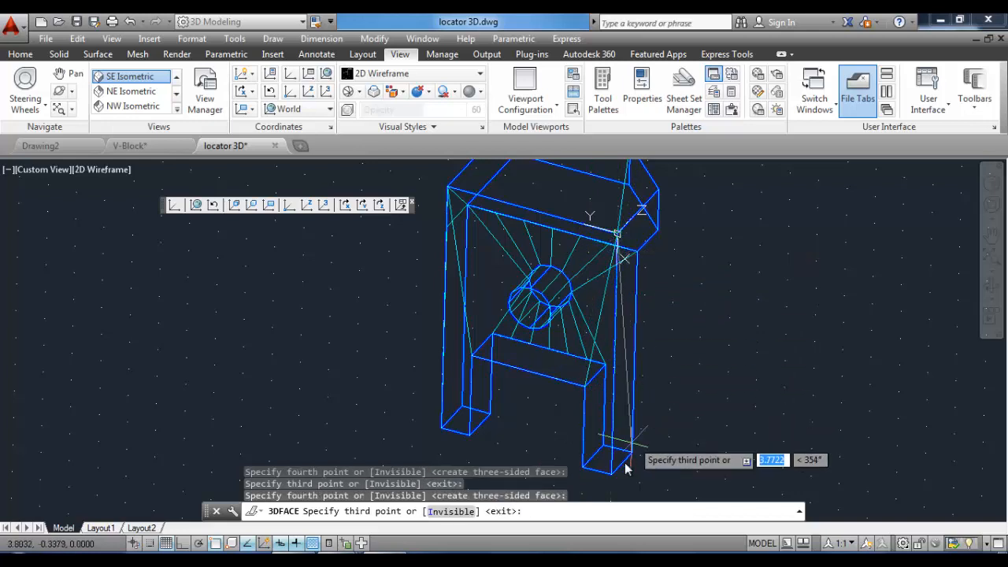
pyautogui.click(603, 479)
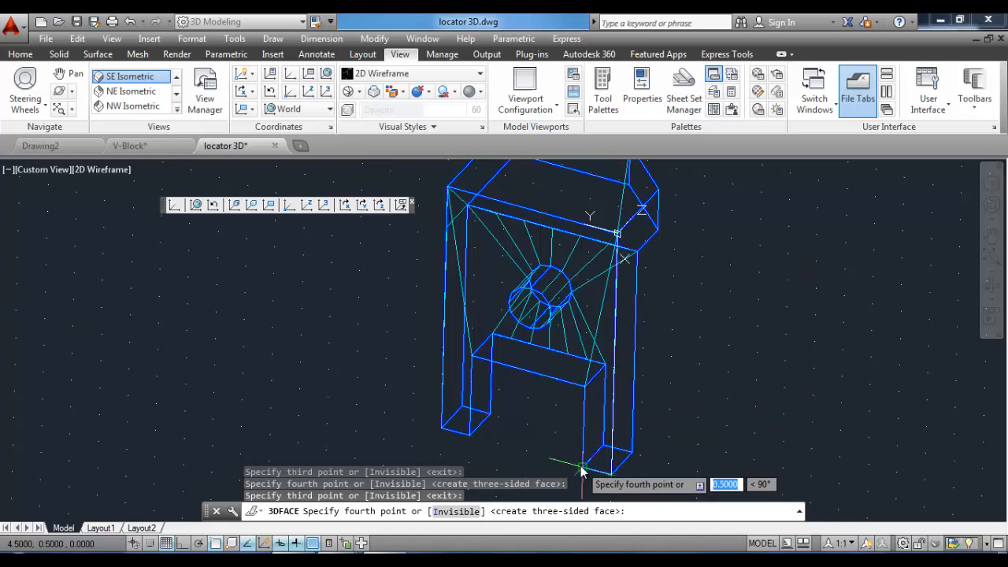
pyautogui.click(583, 465)
pyautogui.click(591, 386)
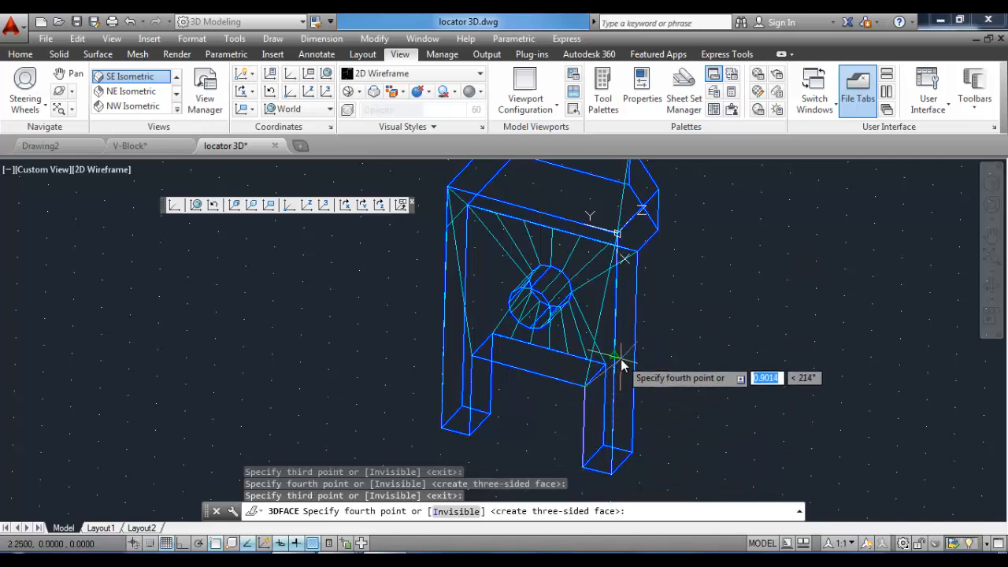
pyautogui.press('Return')
# Use the Edge command to make the interior edges of the new side faces invisible.
pyautogui.press('Return')
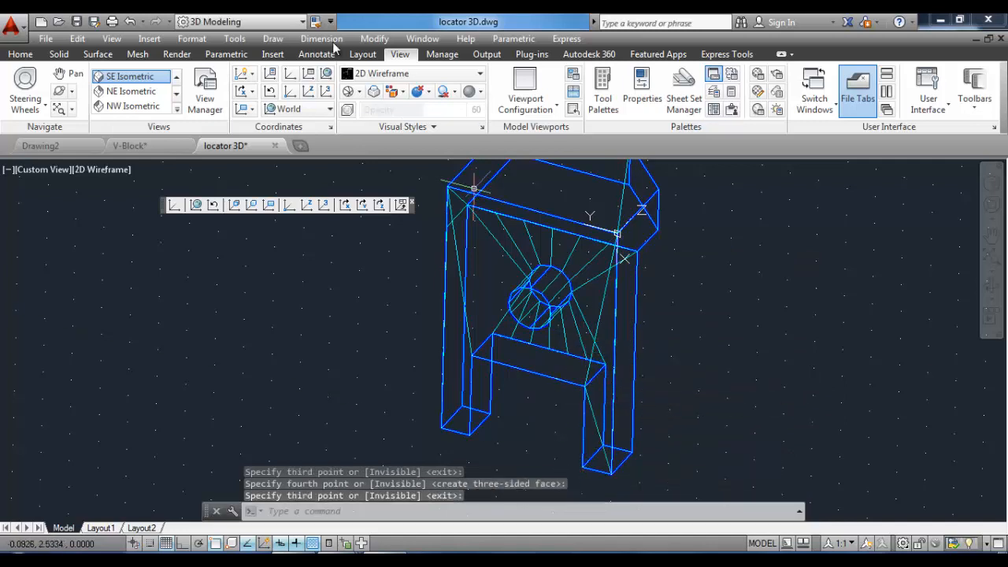
pyautogui.scroll(-2, 504, 346)
pyautogui.write('EDGE')
pyautogui.press('Return')
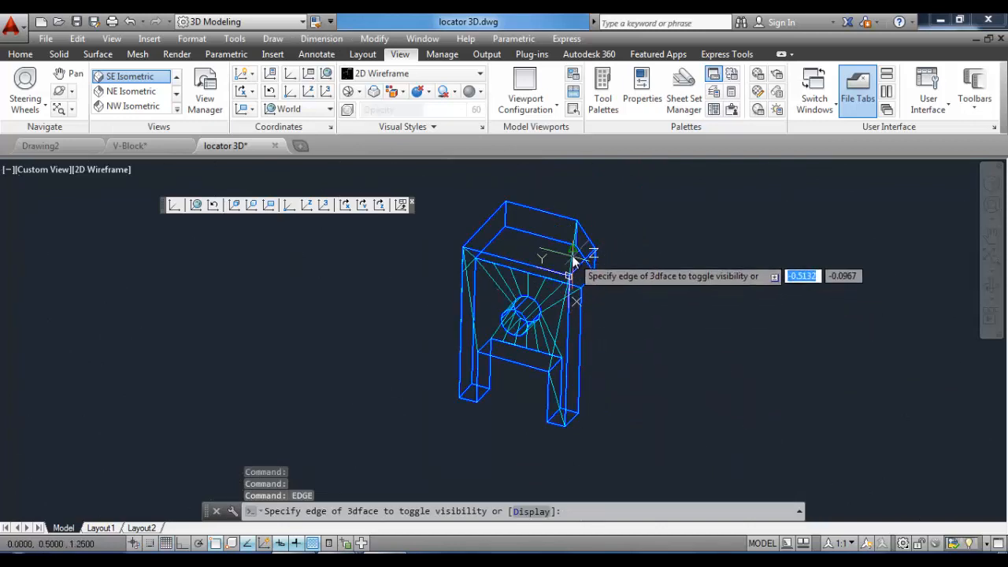
pyautogui.click(573, 261)
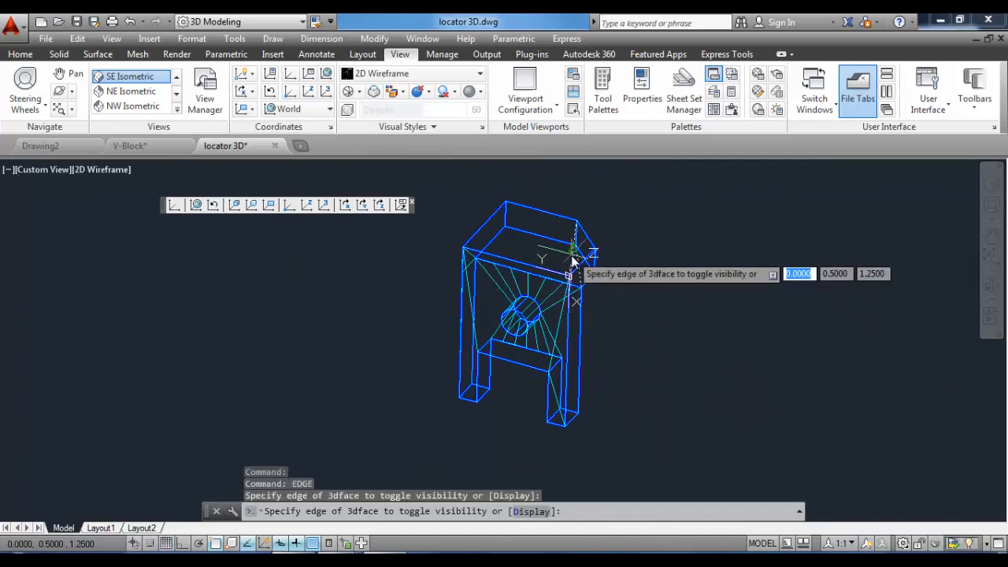
pyautogui.click(564, 316)
pyautogui.click(553, 393)
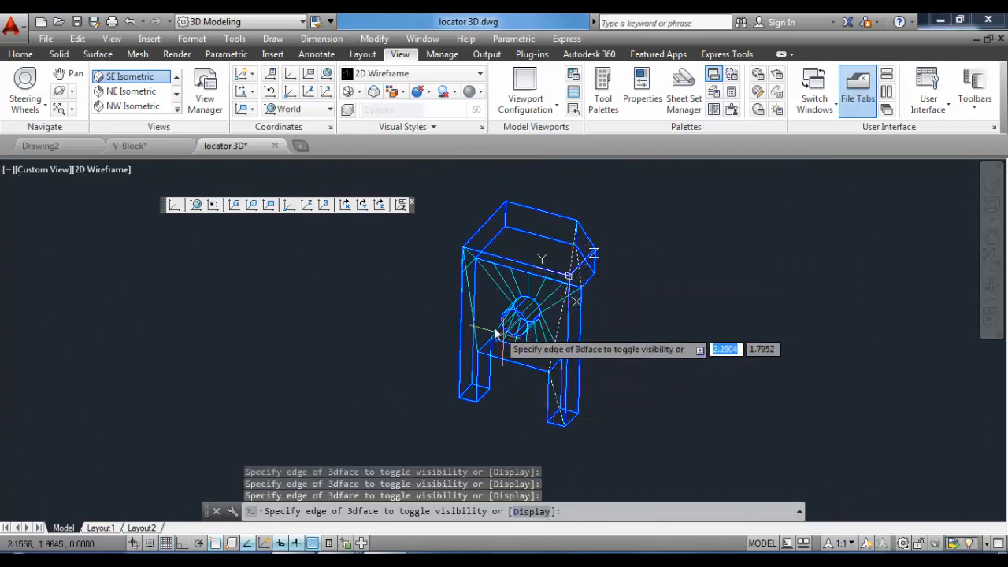
pyautogui.click(470, 297)
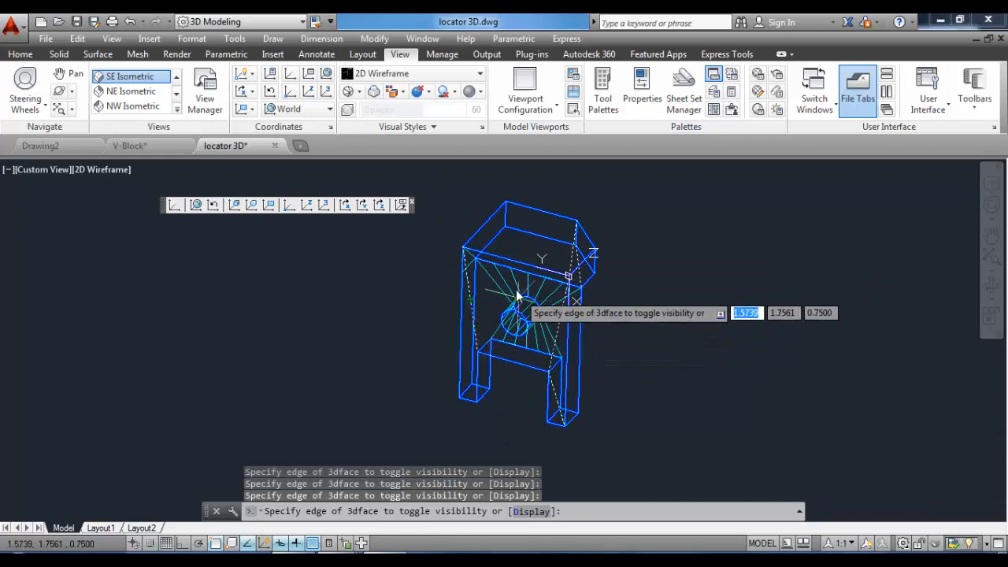
pyautogui.click(470, 269)
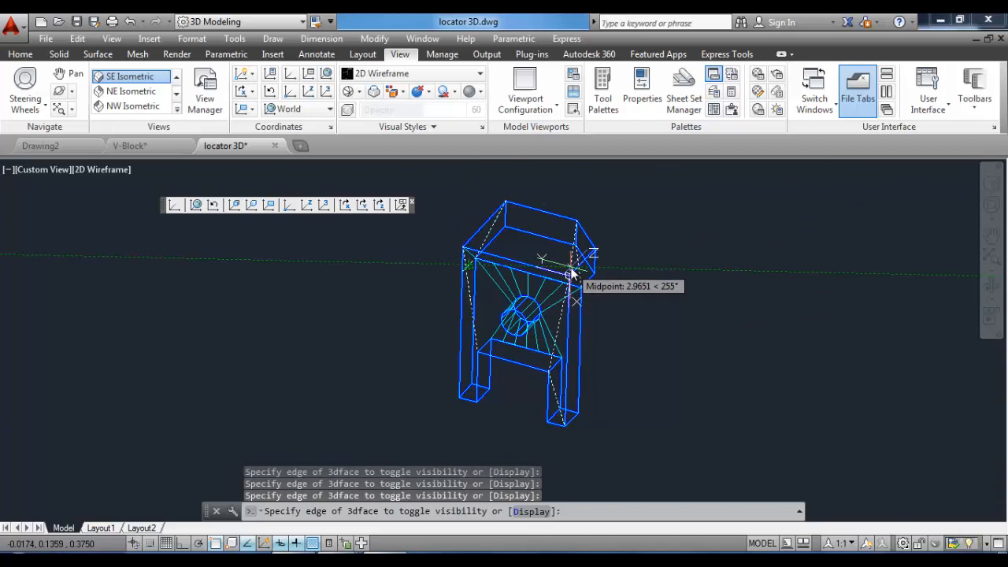
pyautogui.press('Return')
# View the faced model from SE Isometric in the Hidden and Realistic visual styles.
pyautogui.click(476, 77)
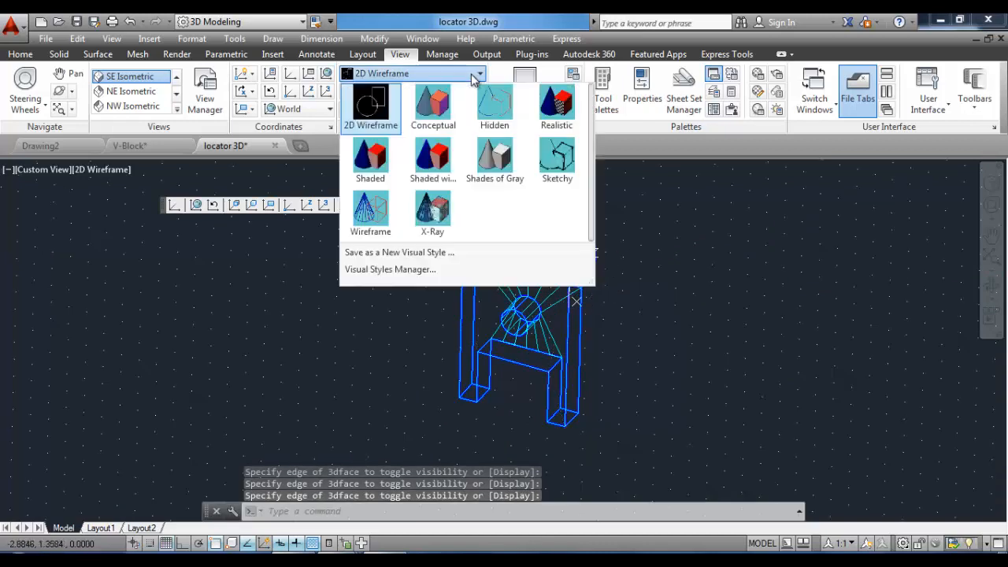
pyautogui.click(494, 102)
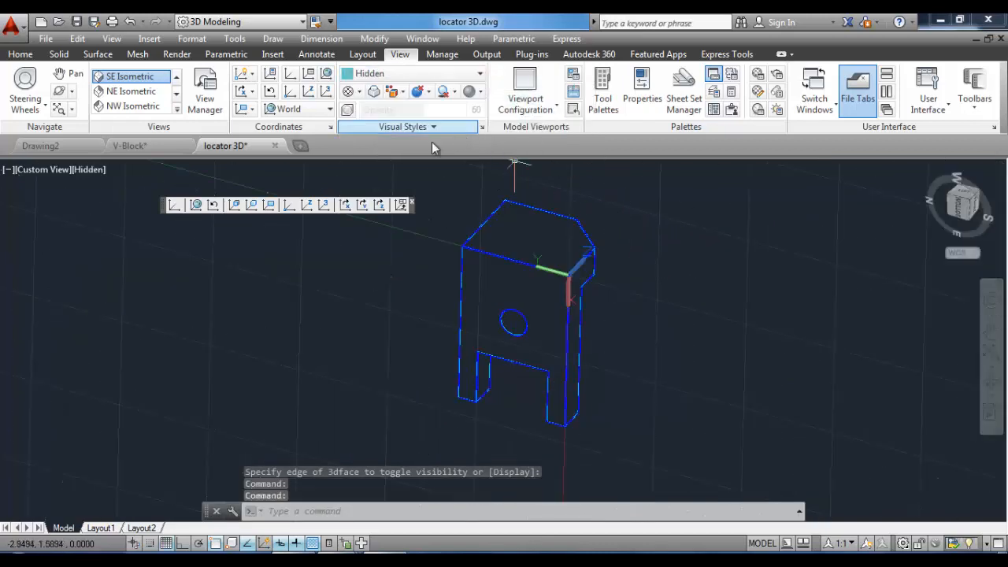
pyautogui.click(135, 81)
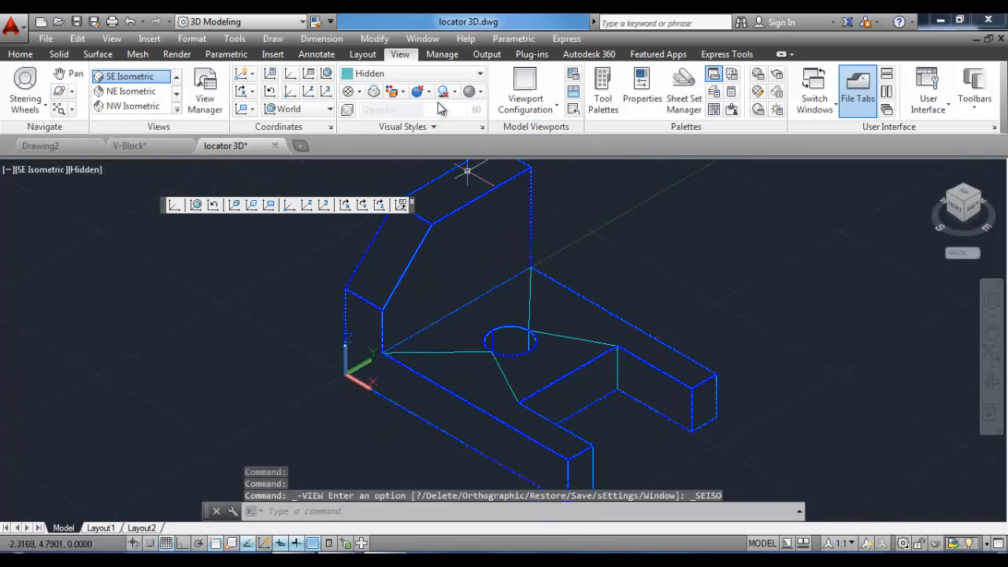
pyautogui.click(473, 77)
pyautogui.click(559, 109)
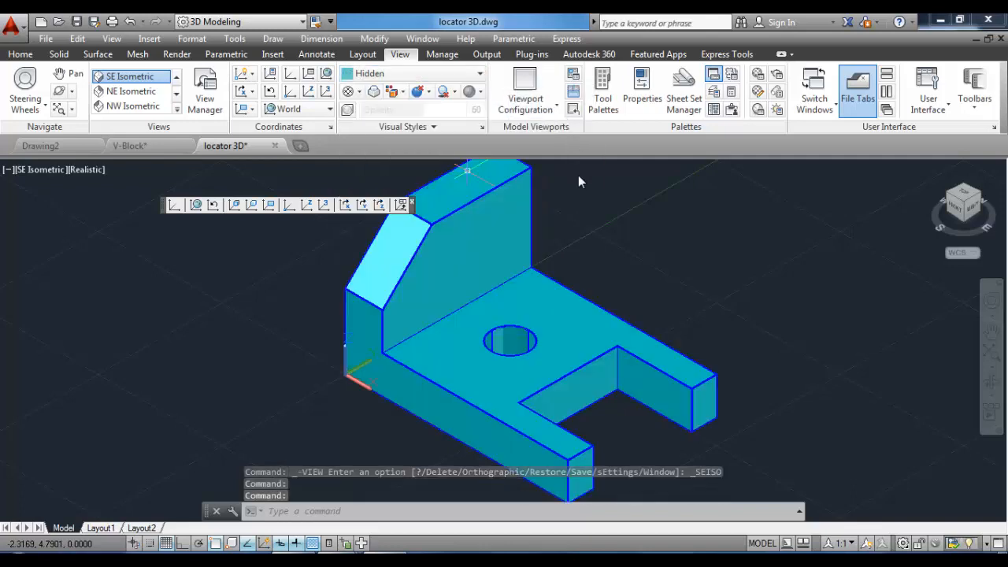